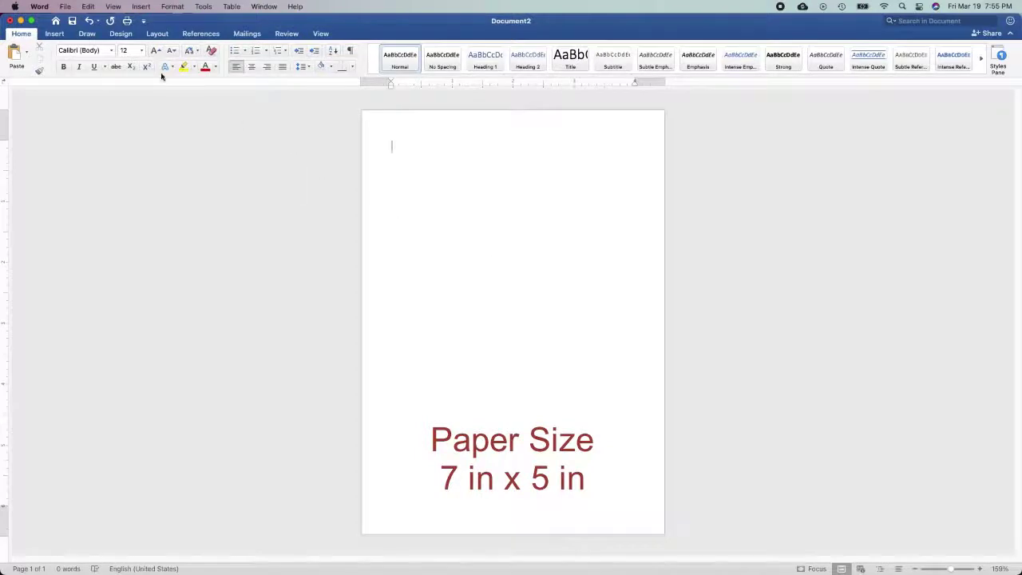
- Insert 'rose gold background.jpeg' from file and rotate it to portrait orientation
click(55, 35)
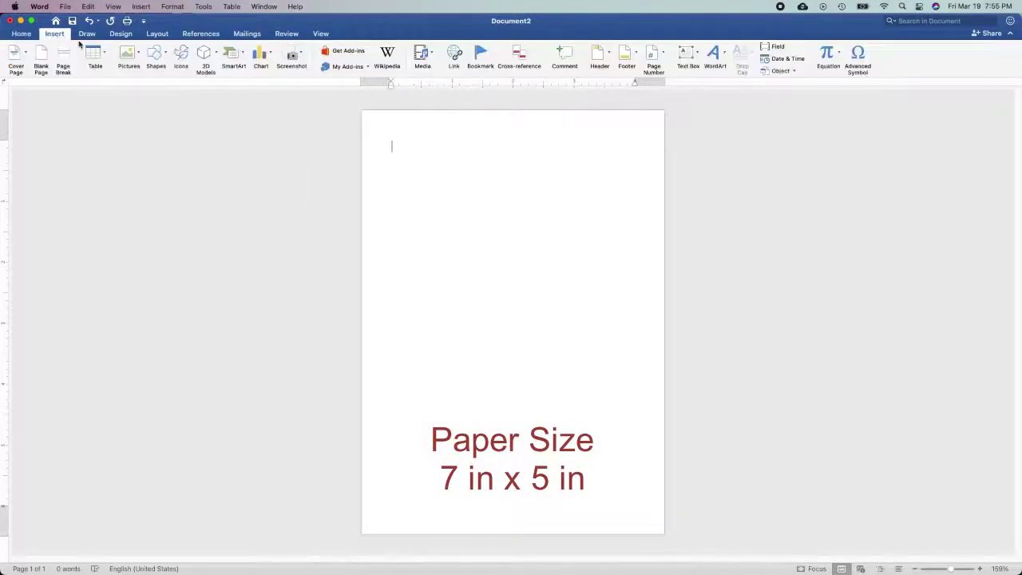
click(139, 55)
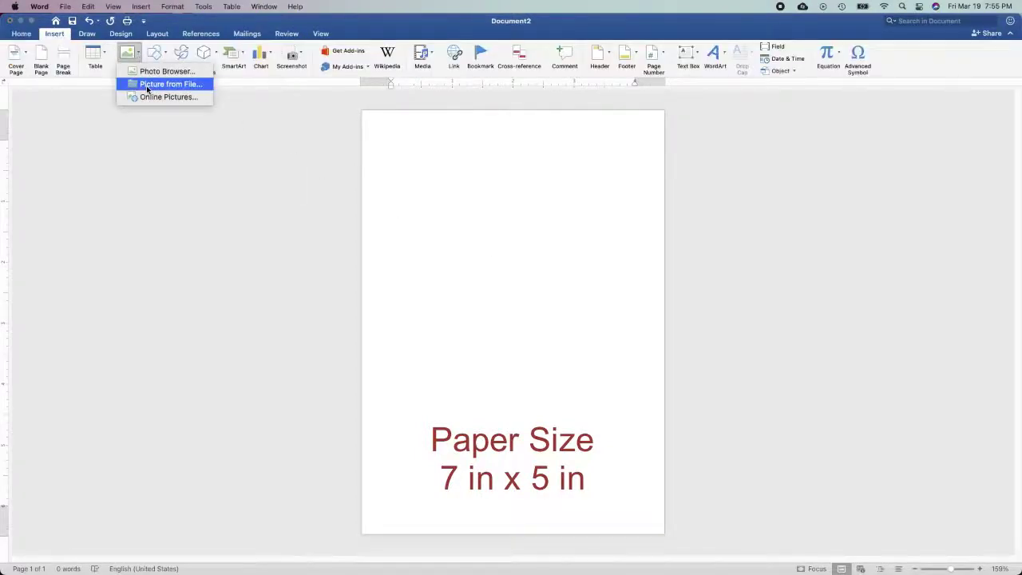
click(167, 84)
click(372, 183)
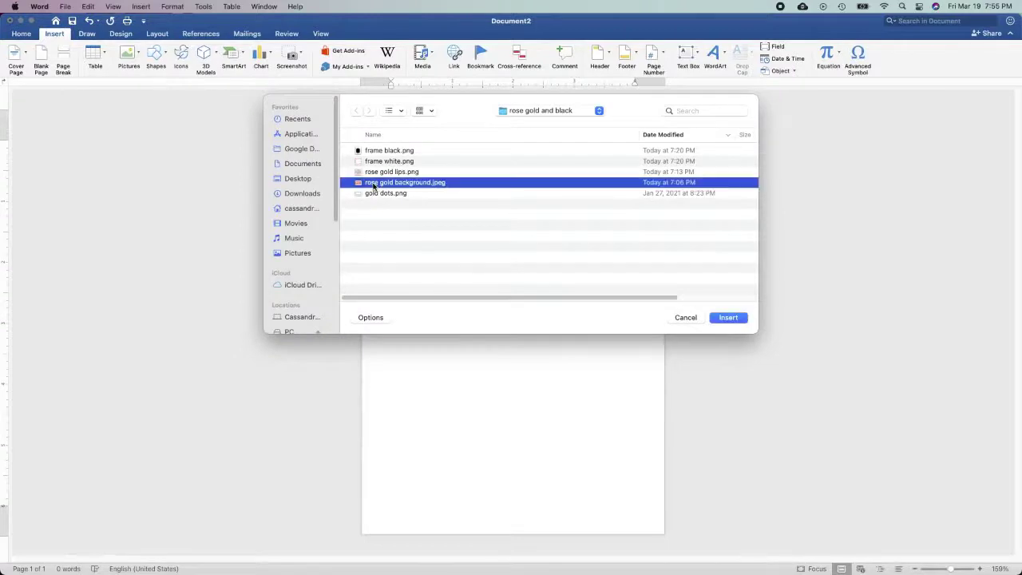
click(737, 318)
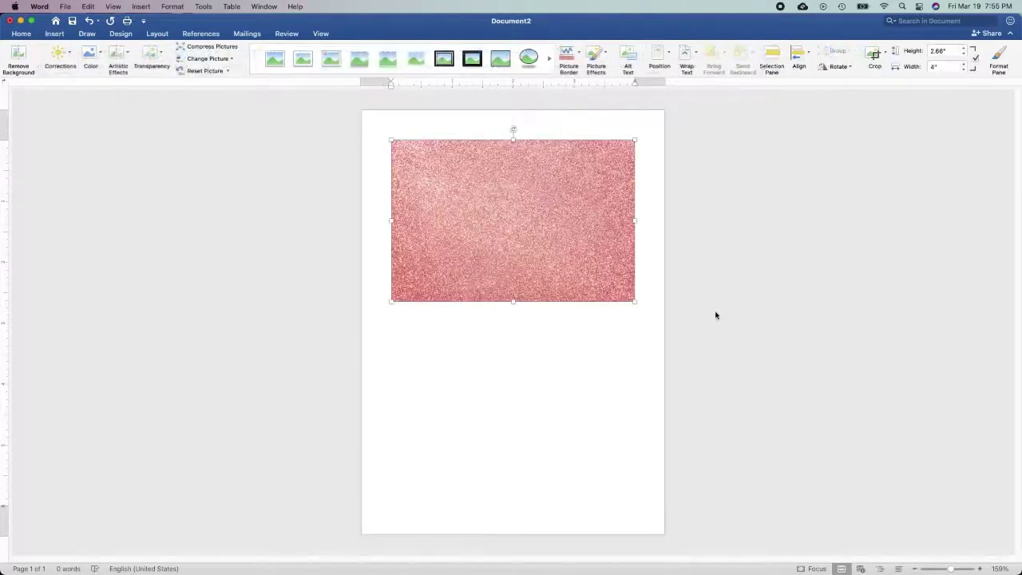
drag(514, 129, 547, 221)
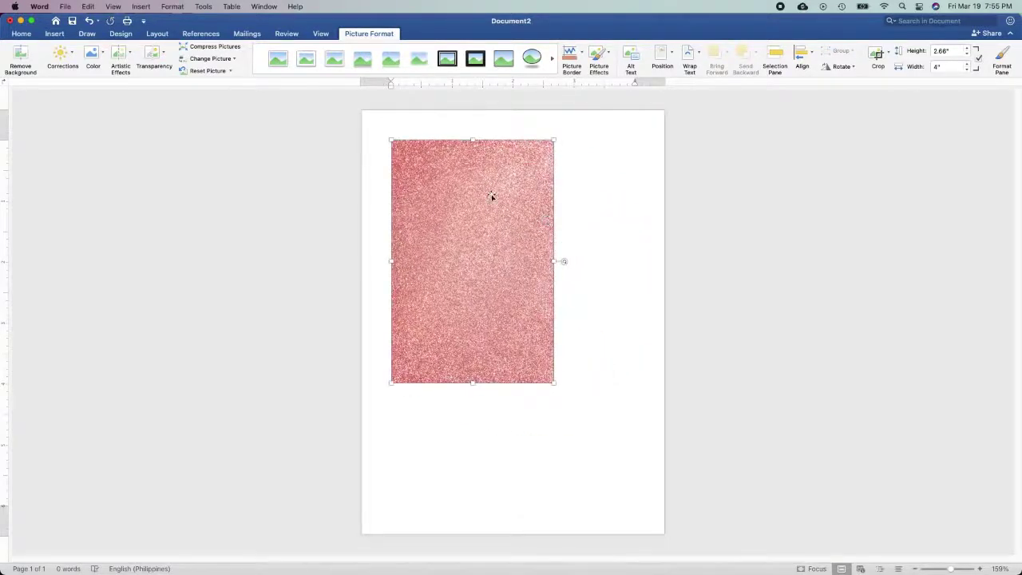
- Set the background behind text and stretch it from the top-left corner to fill the page
click(158, 34)
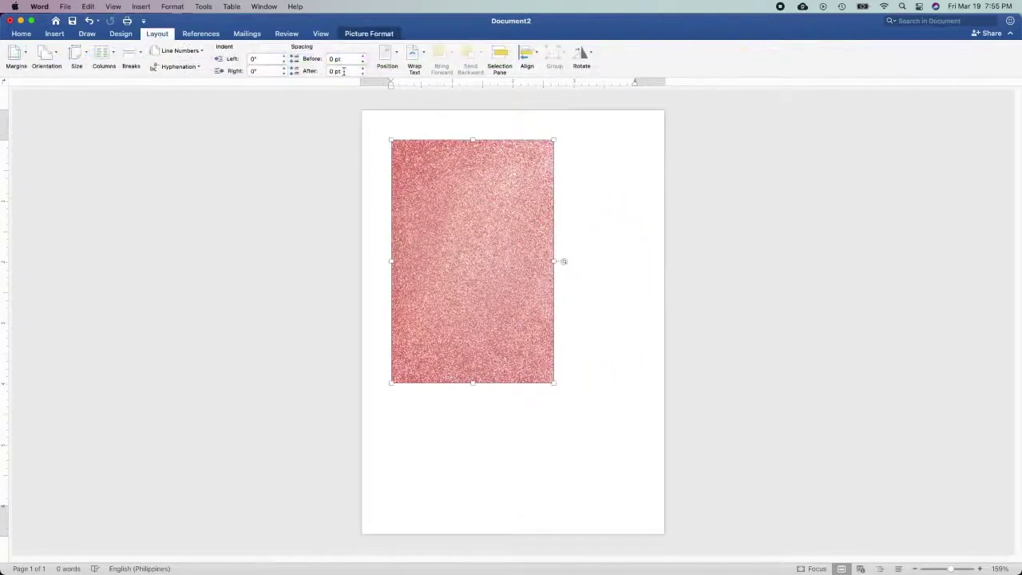
click(412, 53)
click(430, 149)
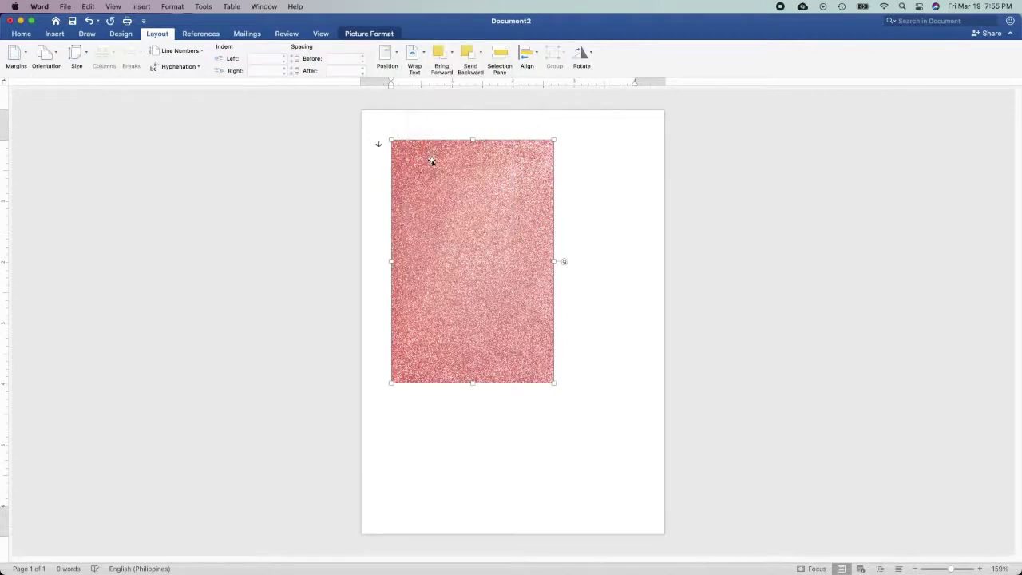
drag(436, 179, 406, 150)
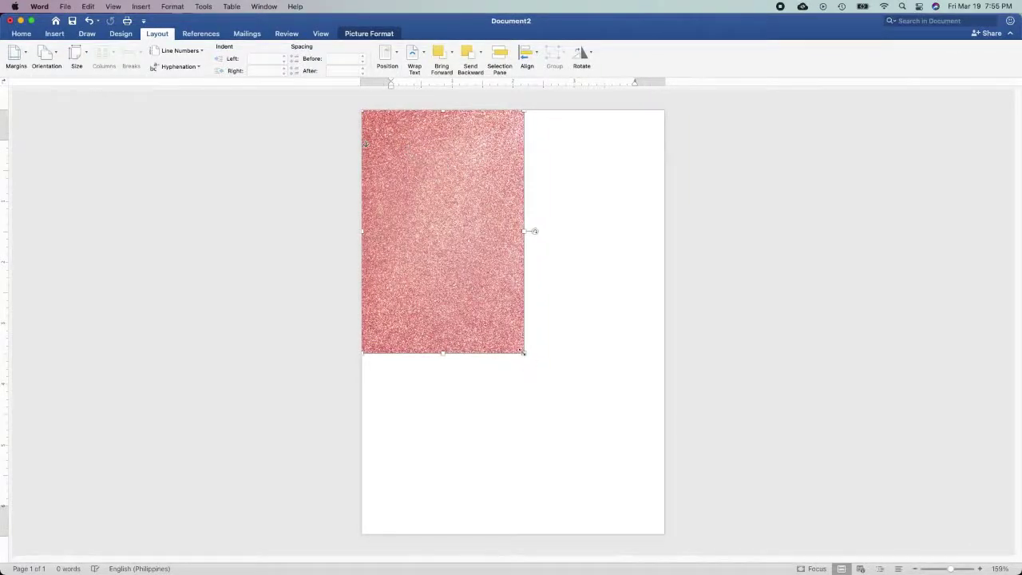
drag(524, 352, 665, 534)
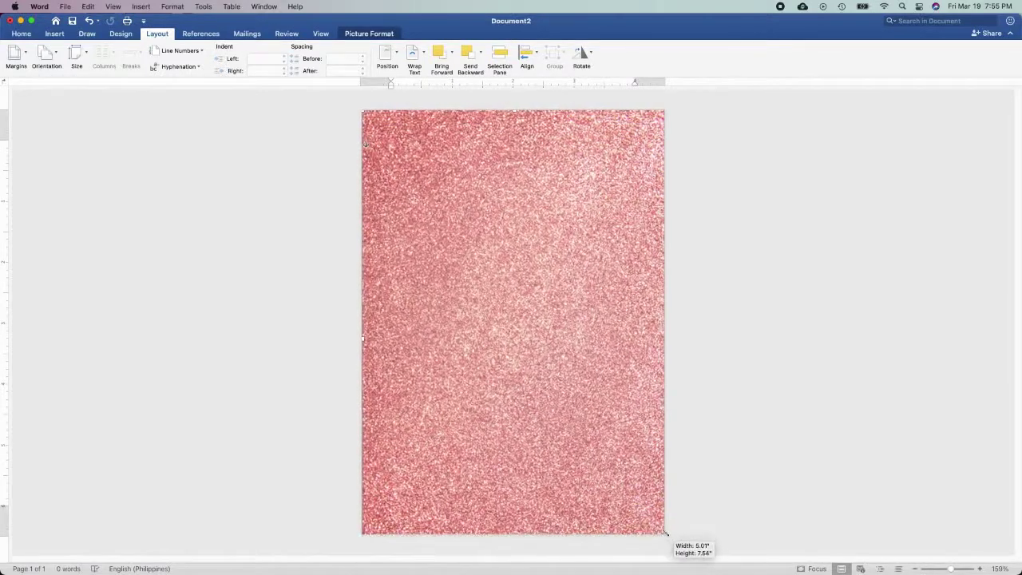
click(830, 466)
click(575, 437)
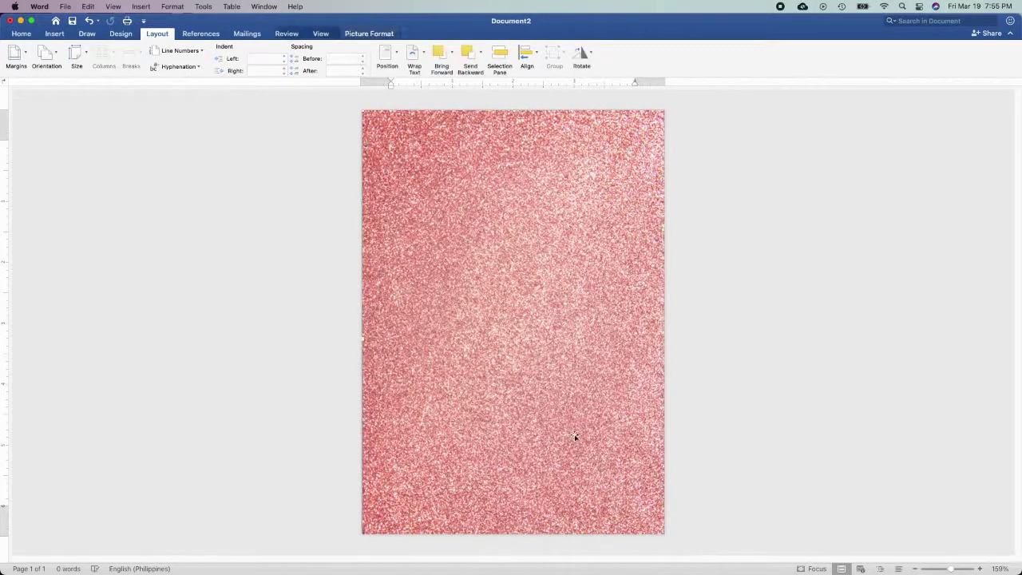
key(super+z)
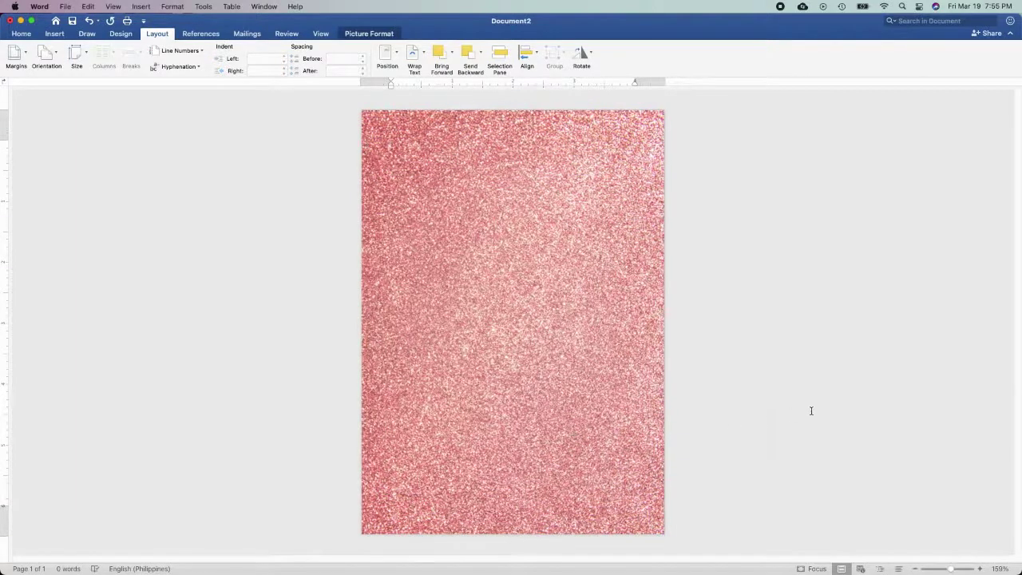
- Insert the 'frame white.png' picture from file
click(811, 411)
click(54, 34)
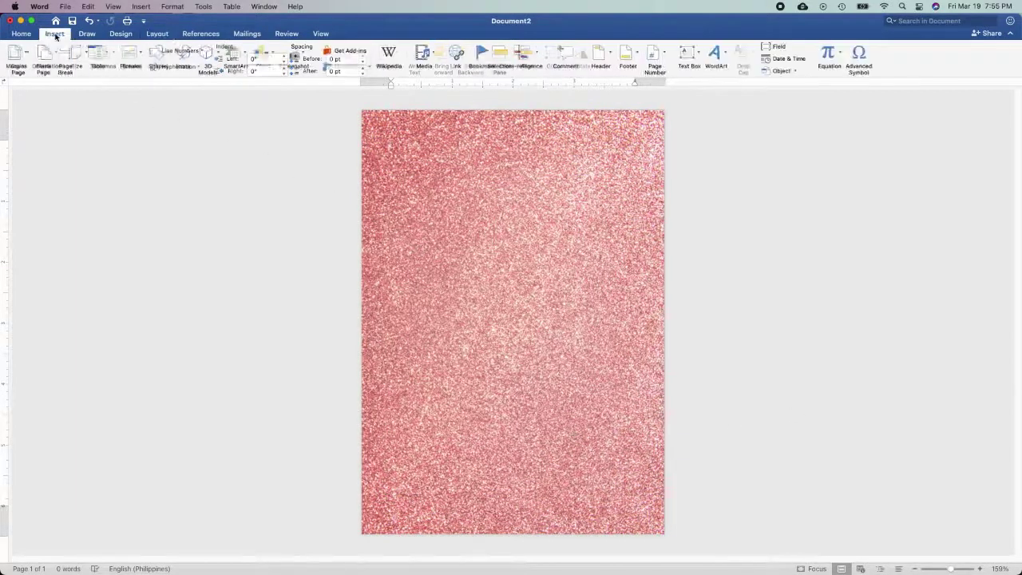
click(130, 54)
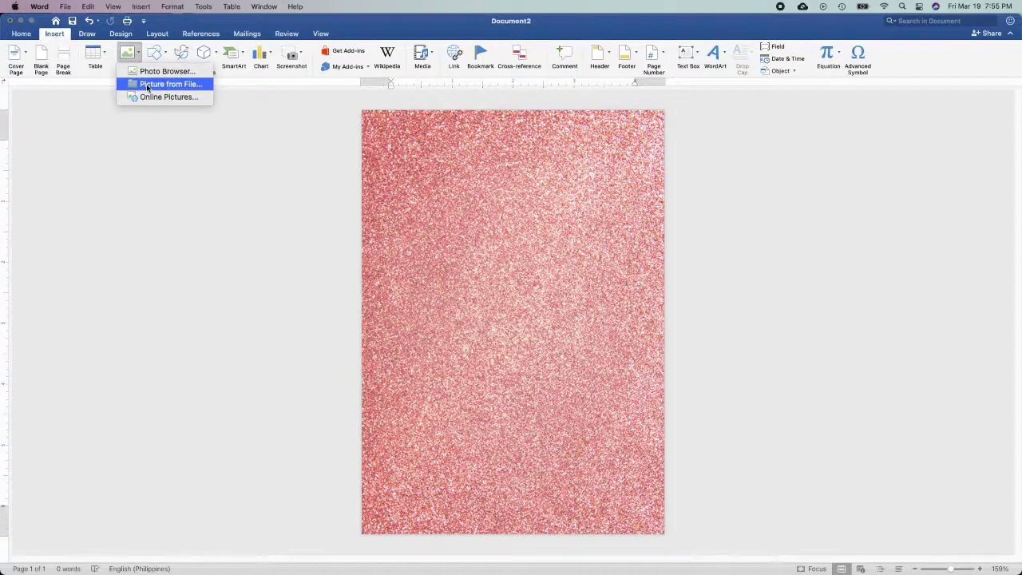
click(147, 84)
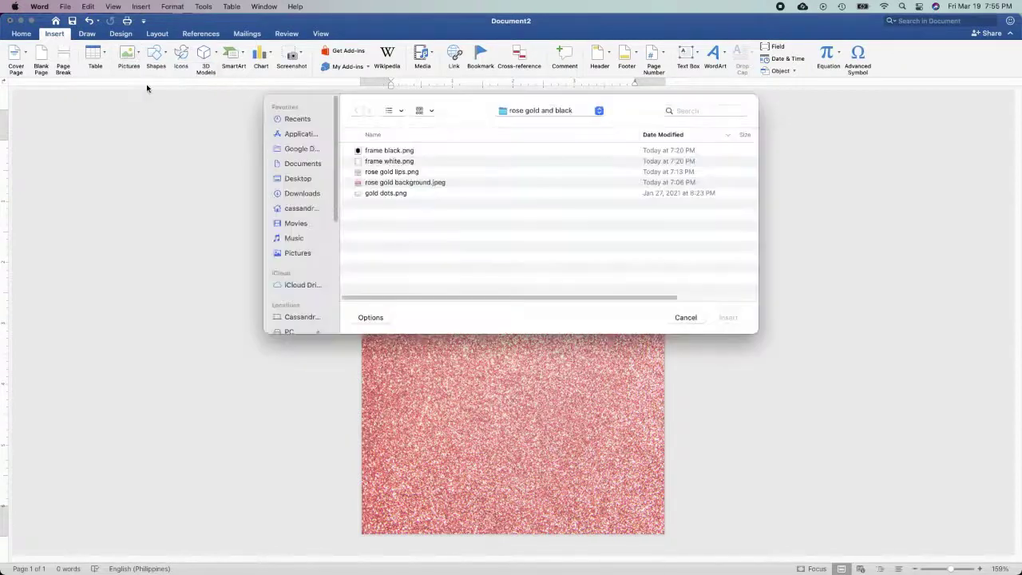
click(362, 162)
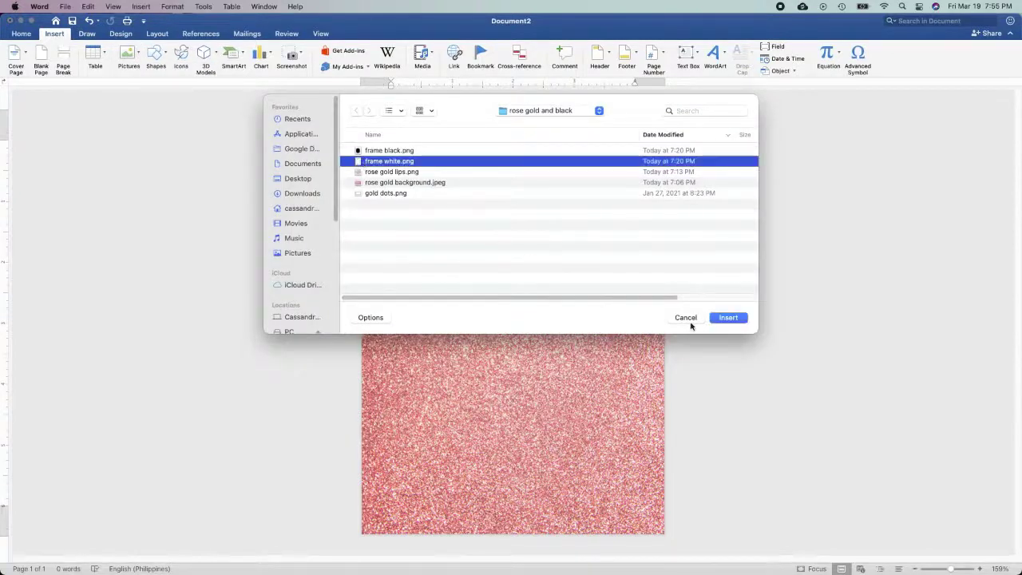
click(726, 318)
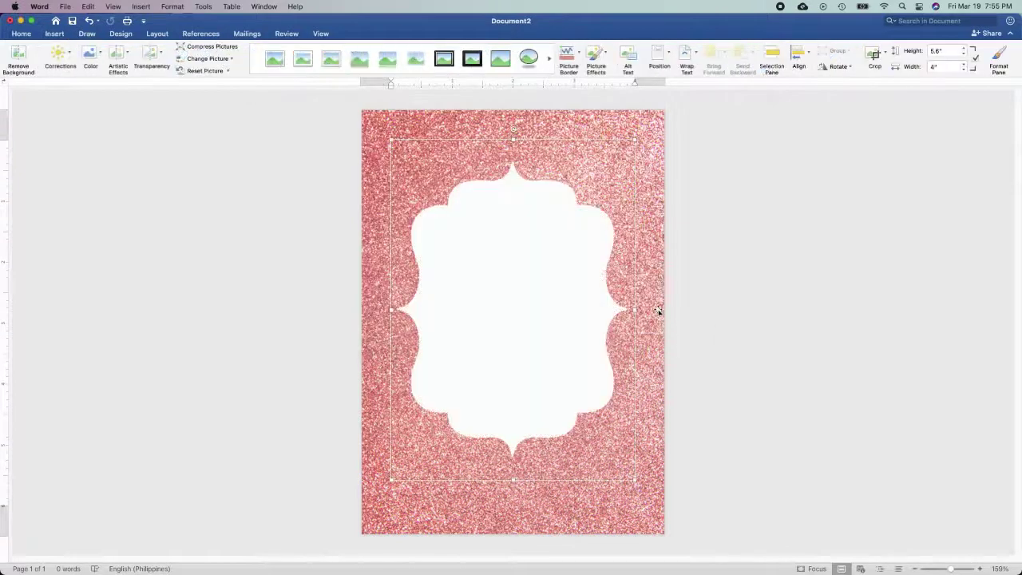
- Put the white frame behind text and stretch it from the top-left corner across the page
click(158, 34)
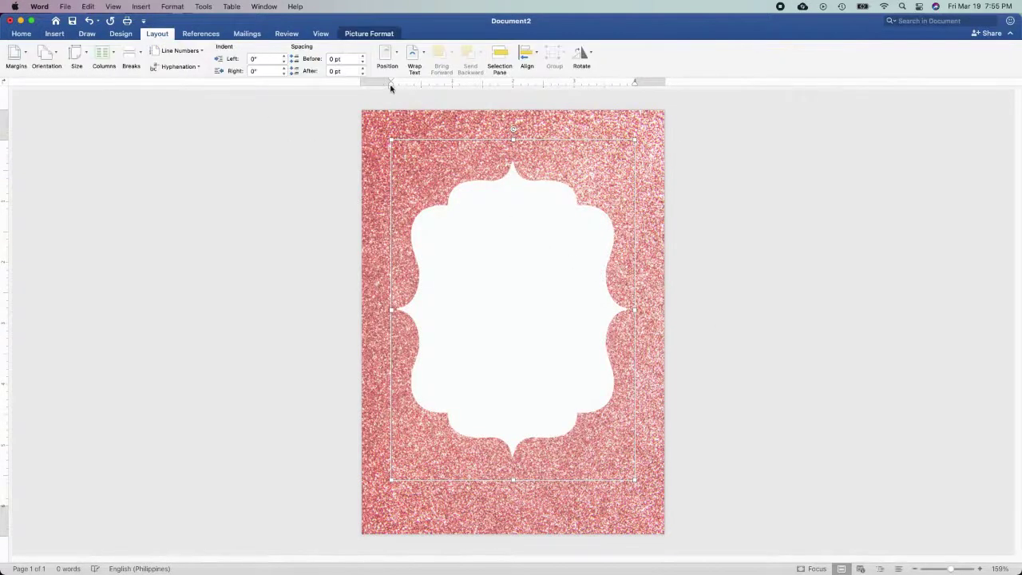
click(412, 57)
click(446, 152)
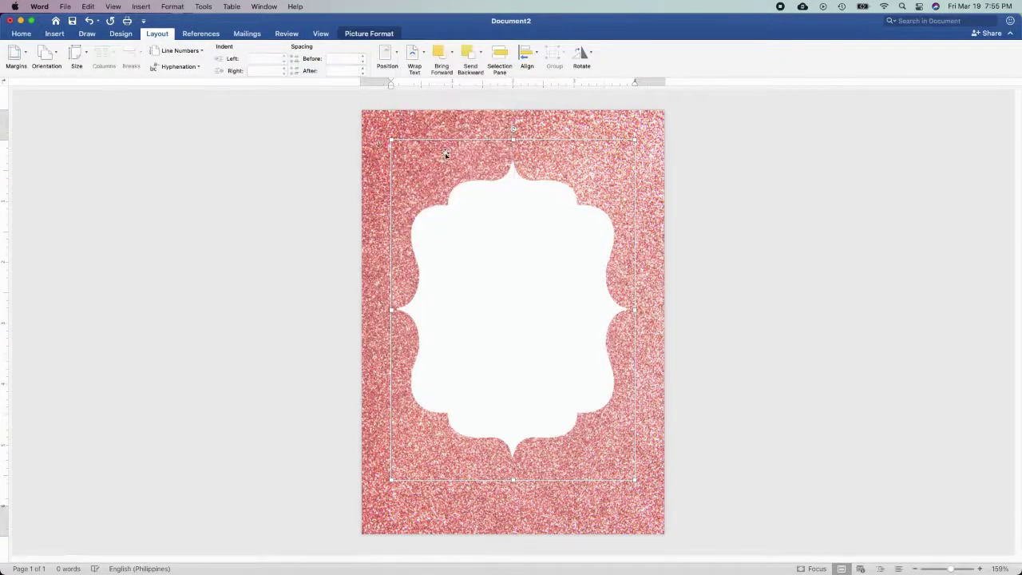
drag(445, 235, 417, 207)
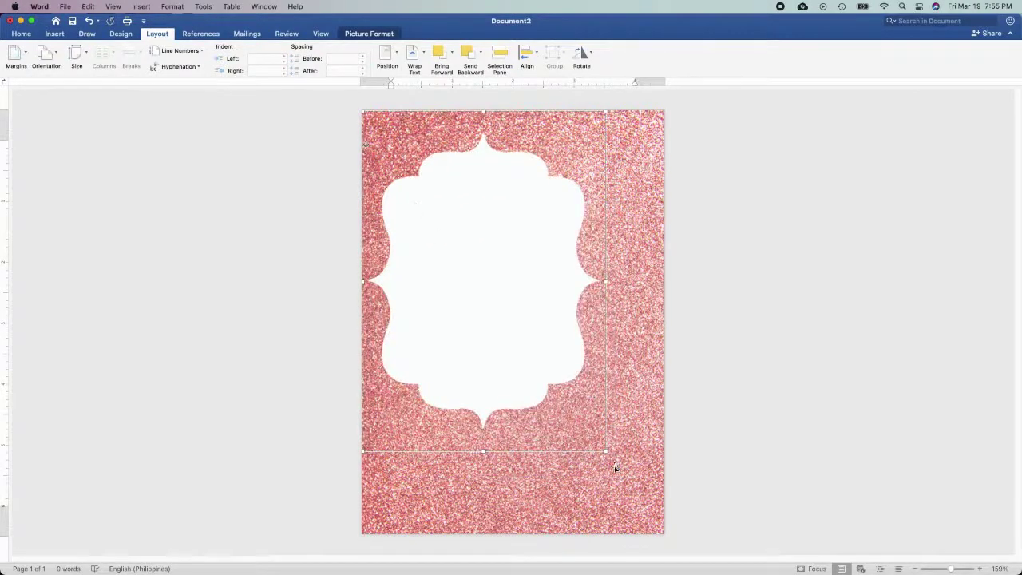
drag(605, 452, 664, 530)
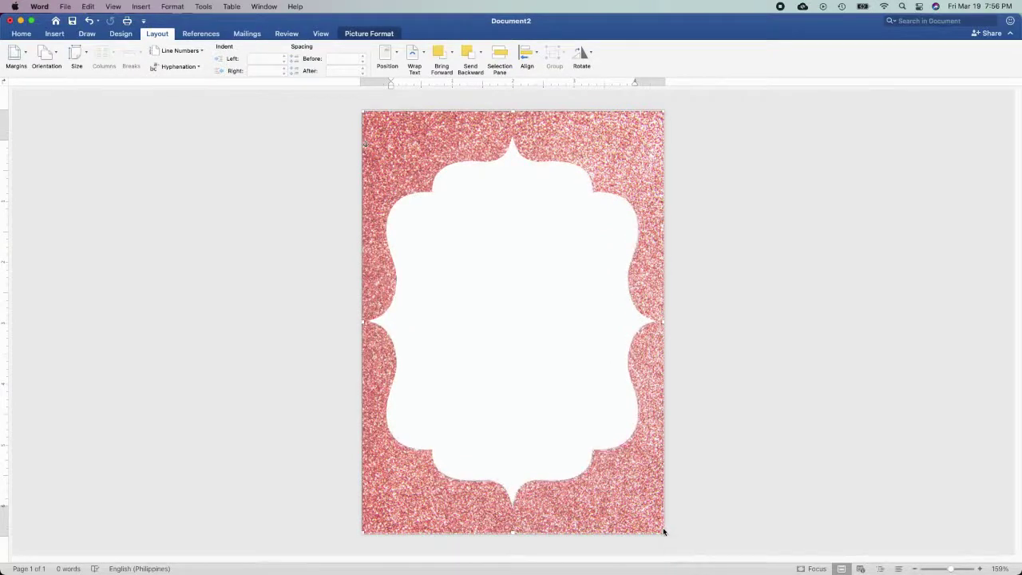
click(838, 497)
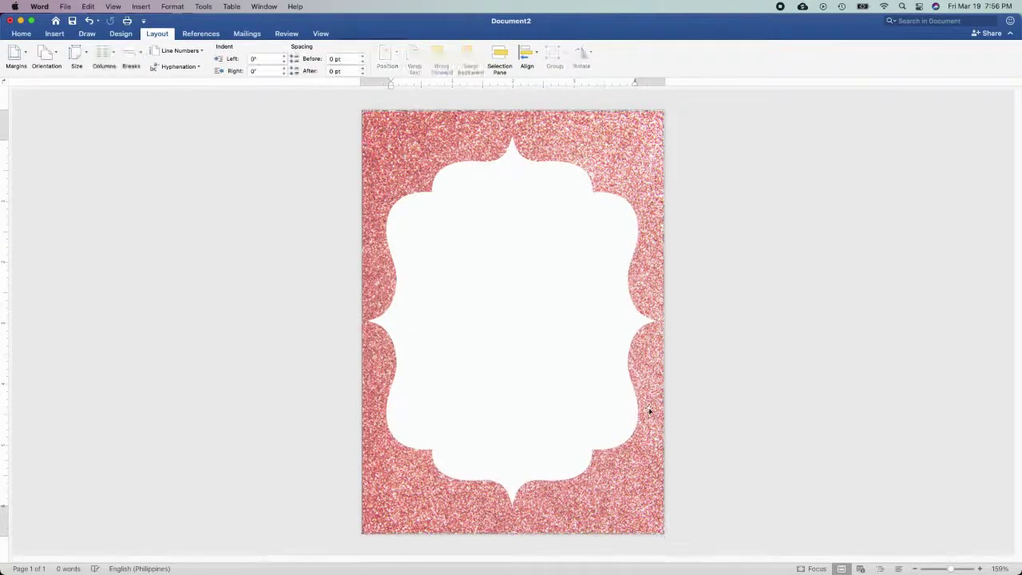
- Insert the 'frame black' picture onto the page
click(55, 34)
click(129, 54)
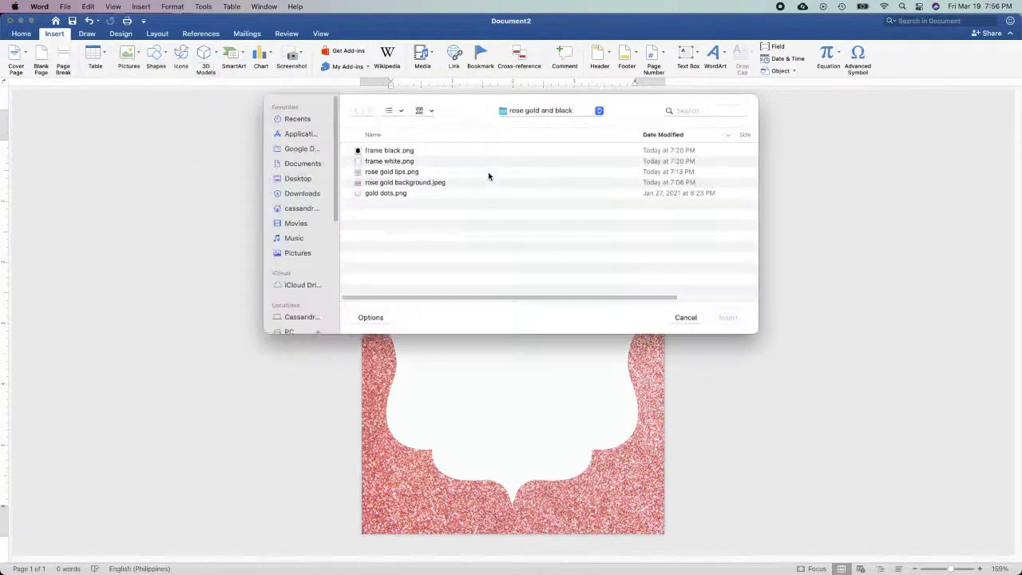
click(429, 152)
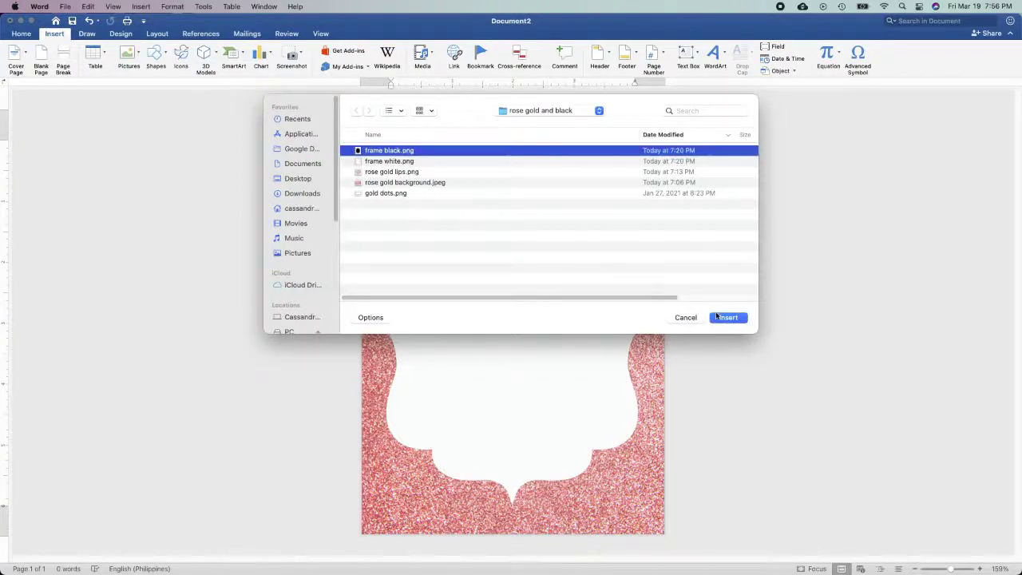
click(719, 320)
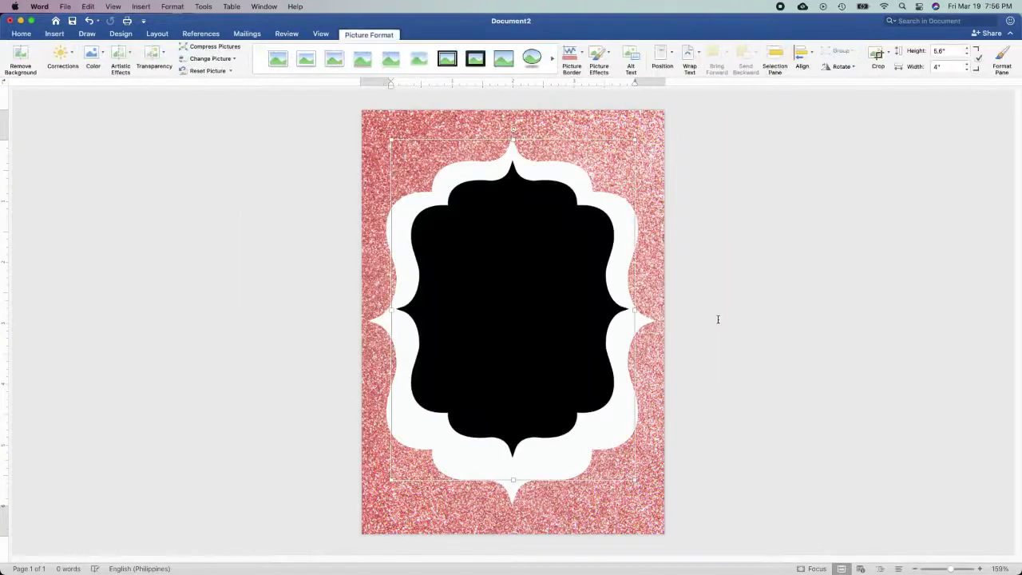
- Set the black frame behind text, then move, enlarge and nudge it to leave an even white edge
click(157, 35)
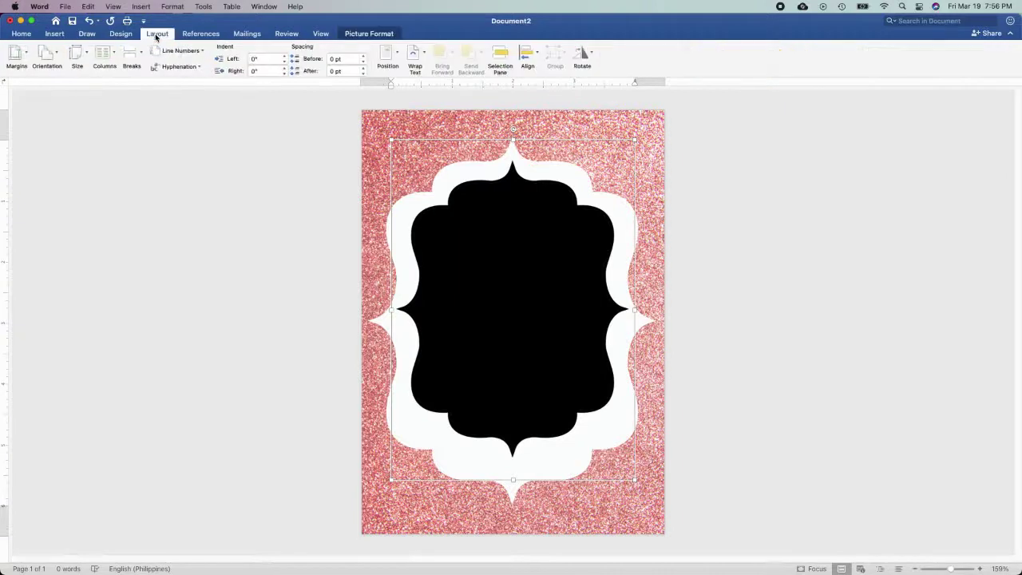
click(425, 55)
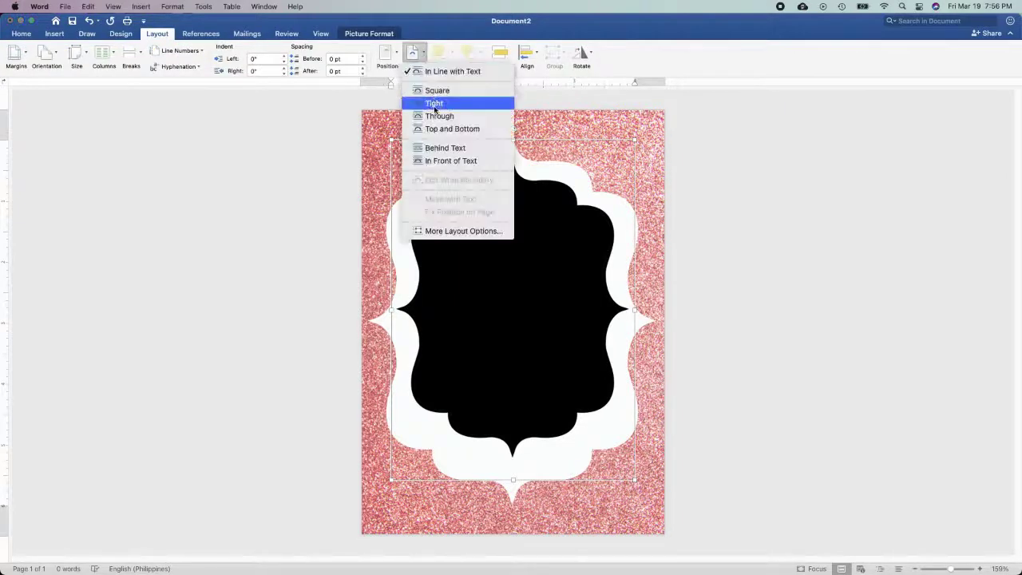
click(444, 148)
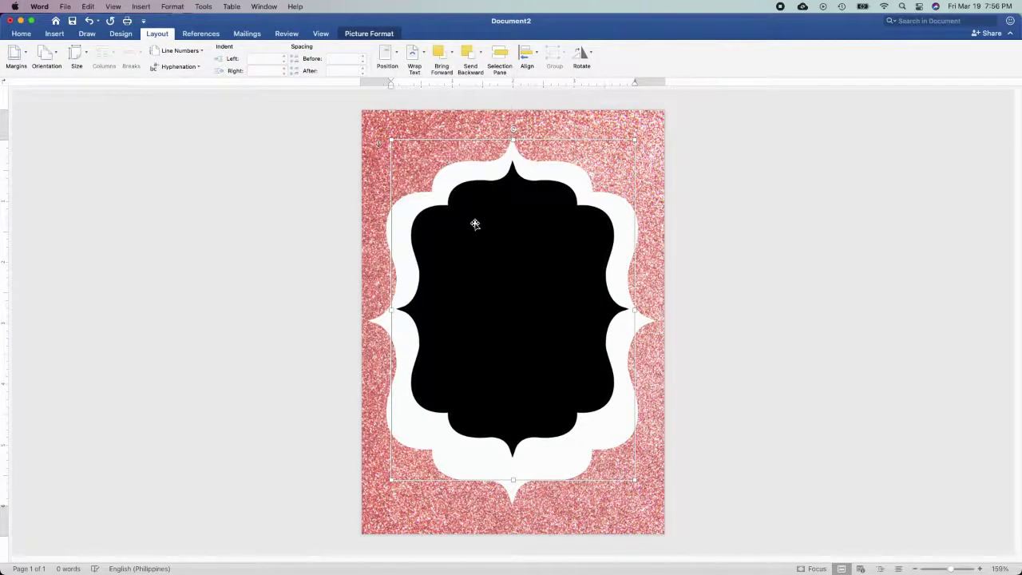
drag(475, 224, 450, 199)
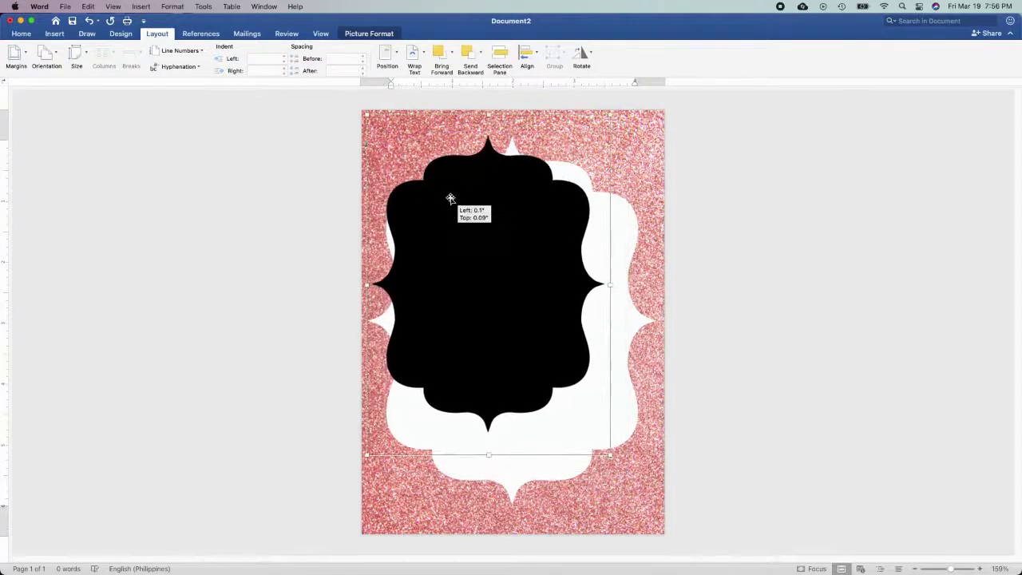
drag(451, 199, 450, 198)
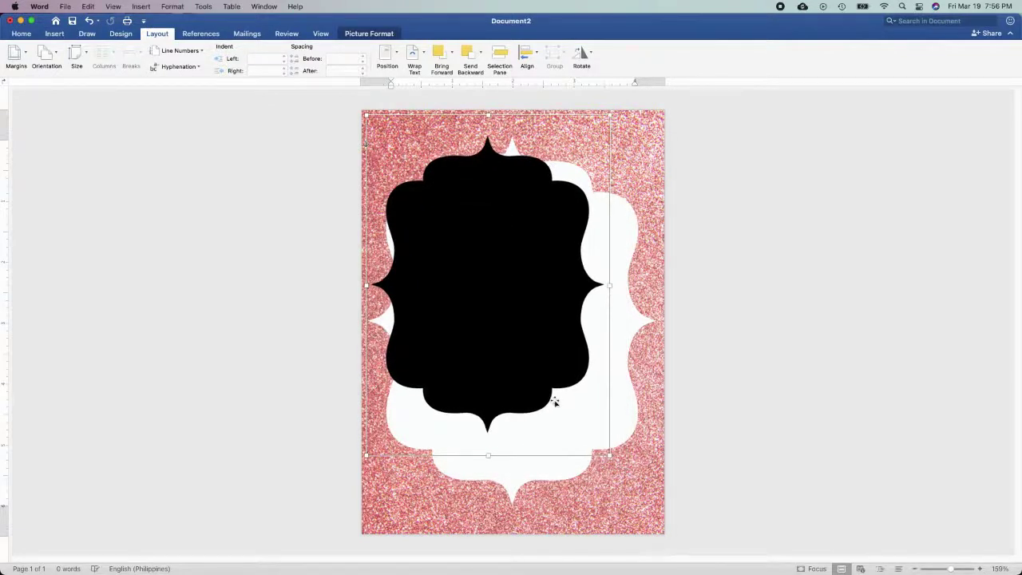
drag(610, 455, 654, 527)
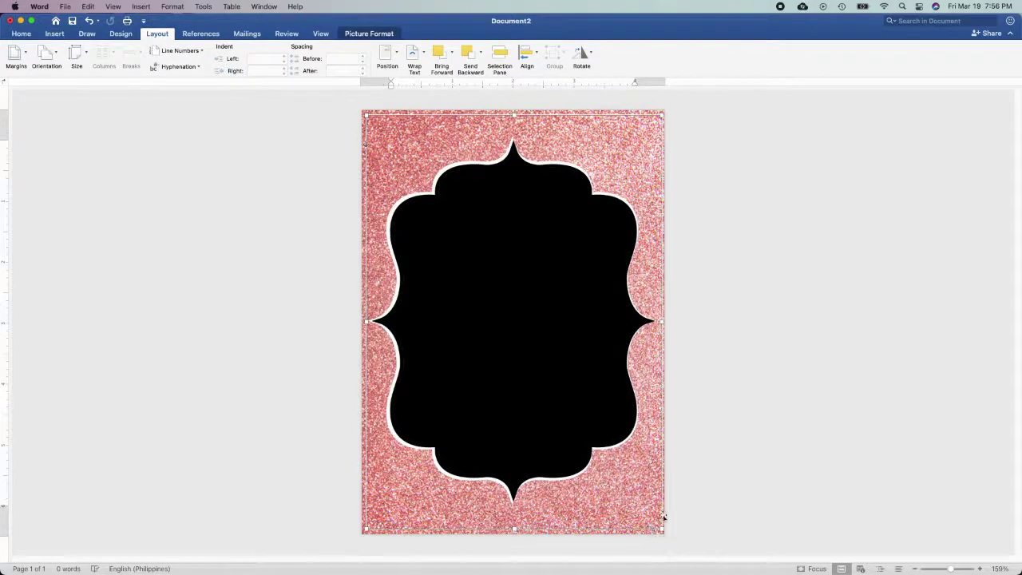
key(Left)
key(Left)
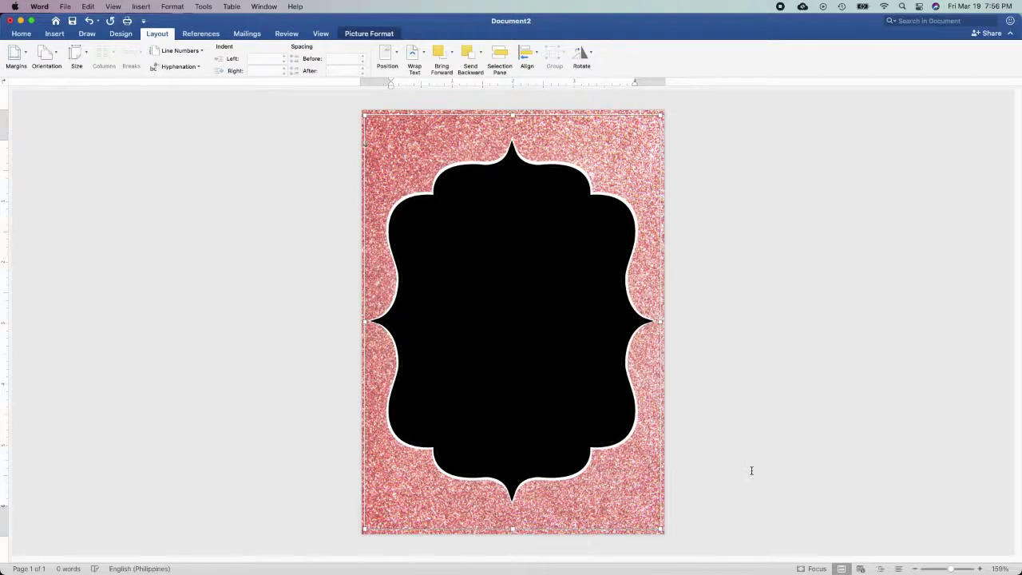
key(Right)
key(Right)
click(860, 463)
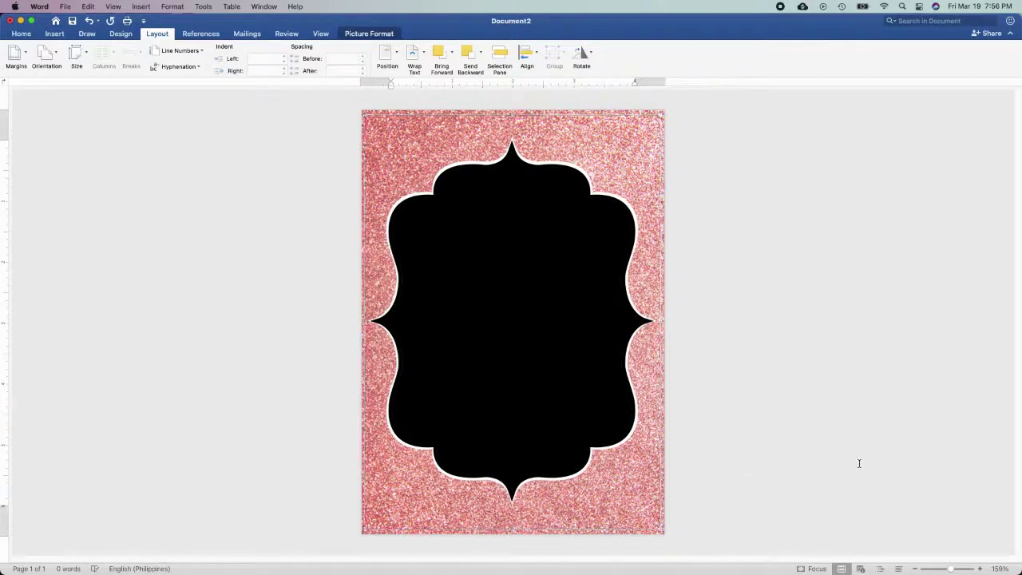
- Insert 'gold dots.png' and set the confetti picture behind text
click(55, 34)
click(128, 52)
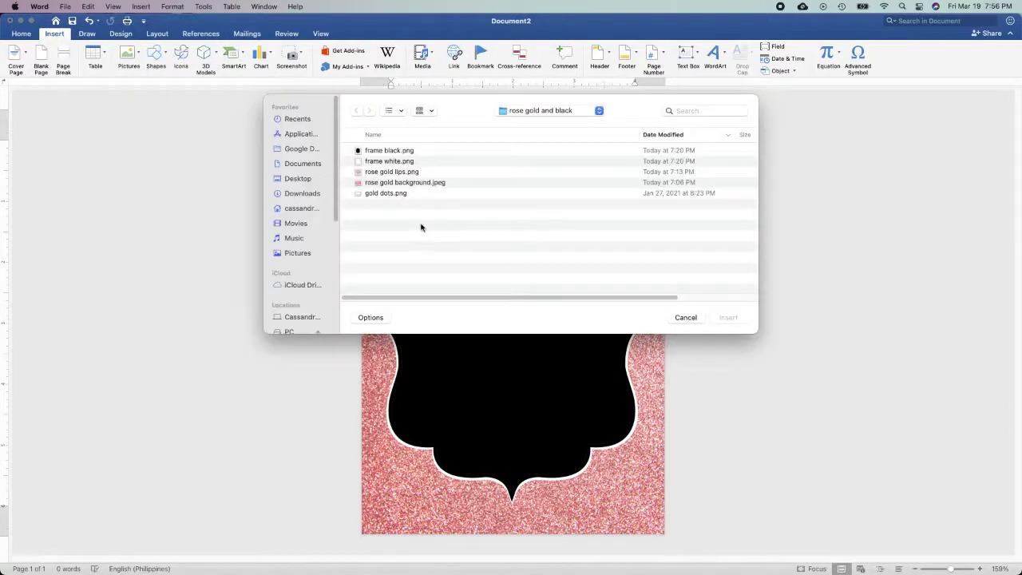
click(385, 195)
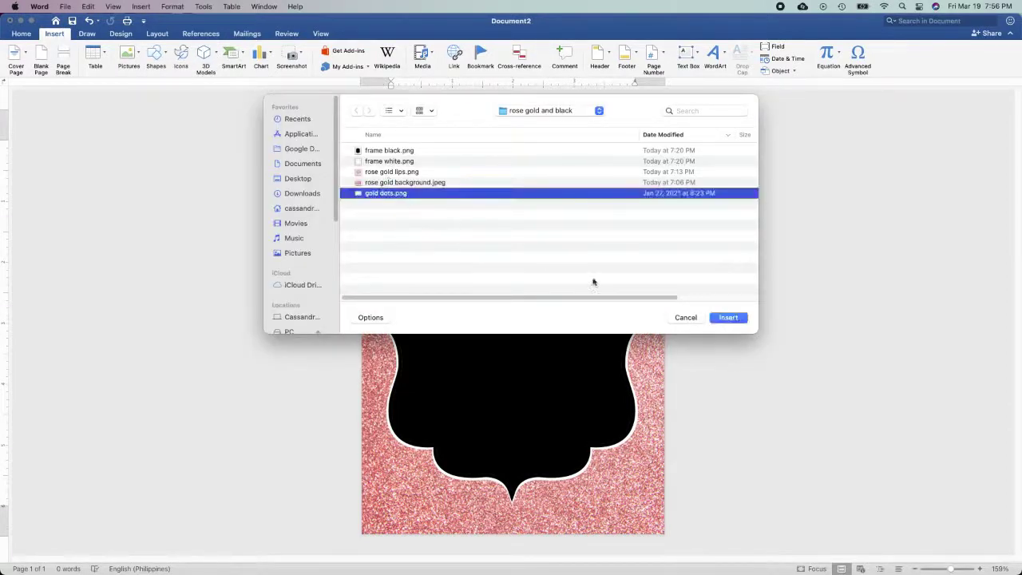
click(727, 318)
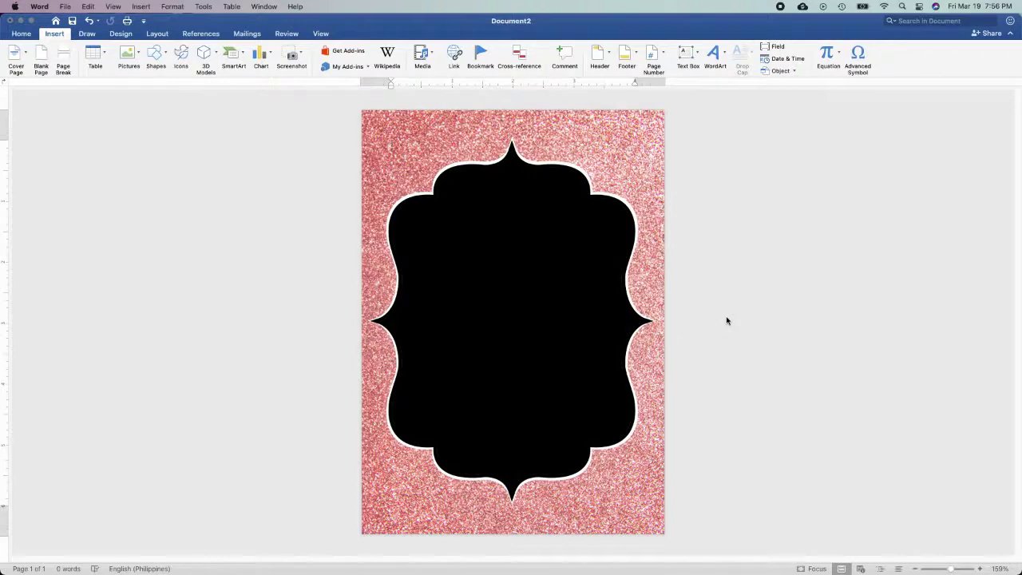
click(157, 34)
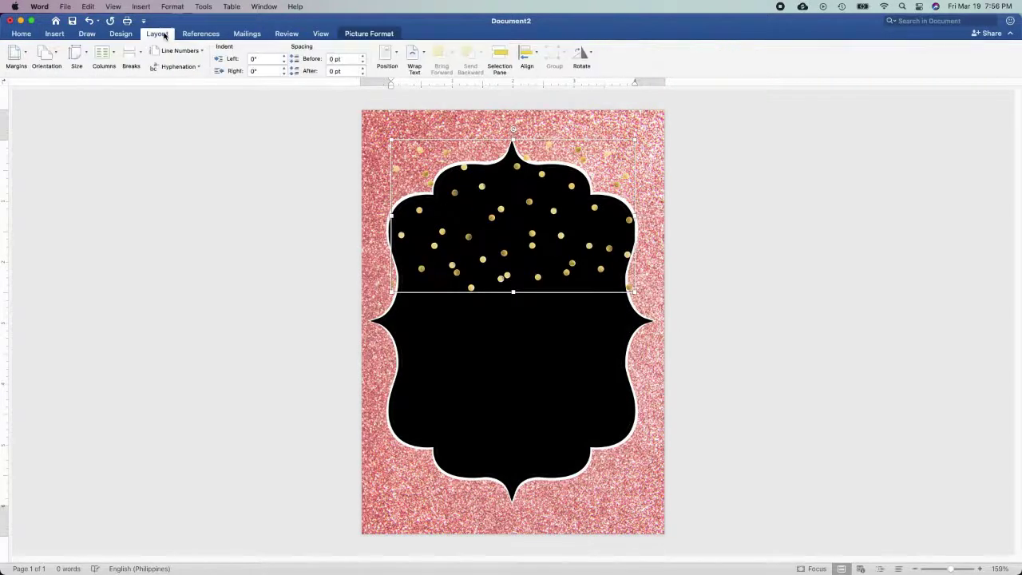
click(420, 71)
click(437, 146)
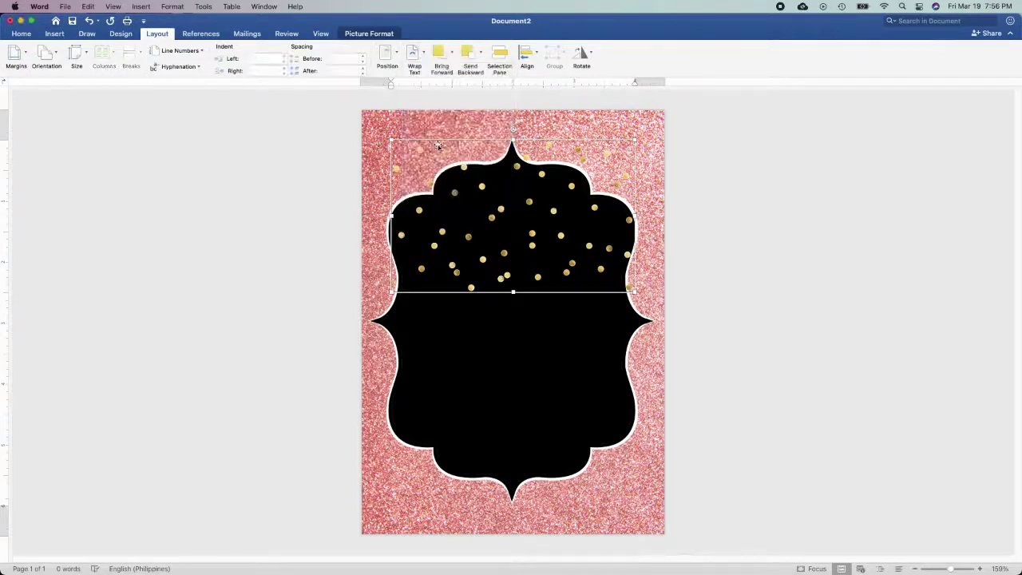
- Recolour the confetti with the recent rose colour
click(371, 34)
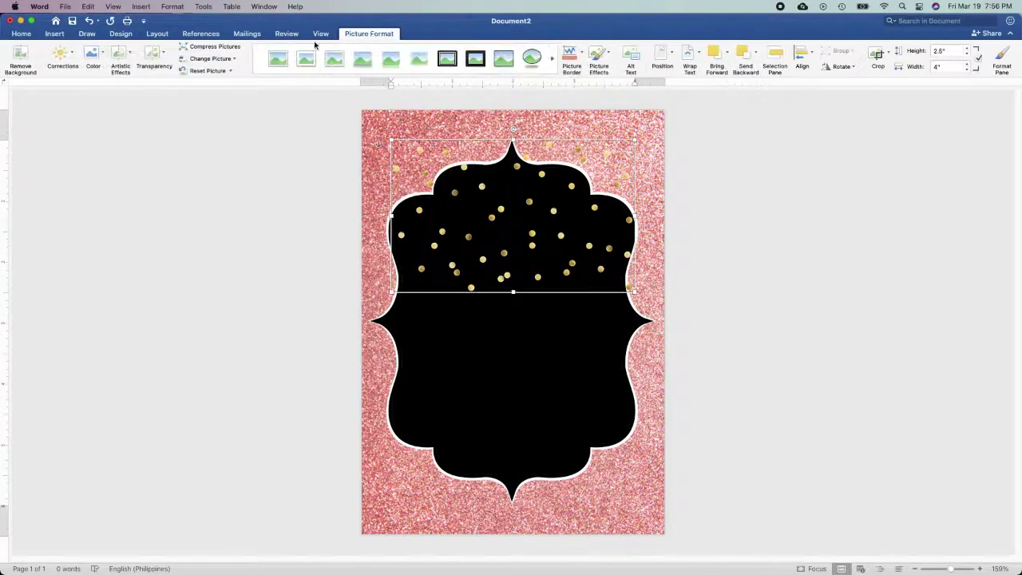
click(92, 56)
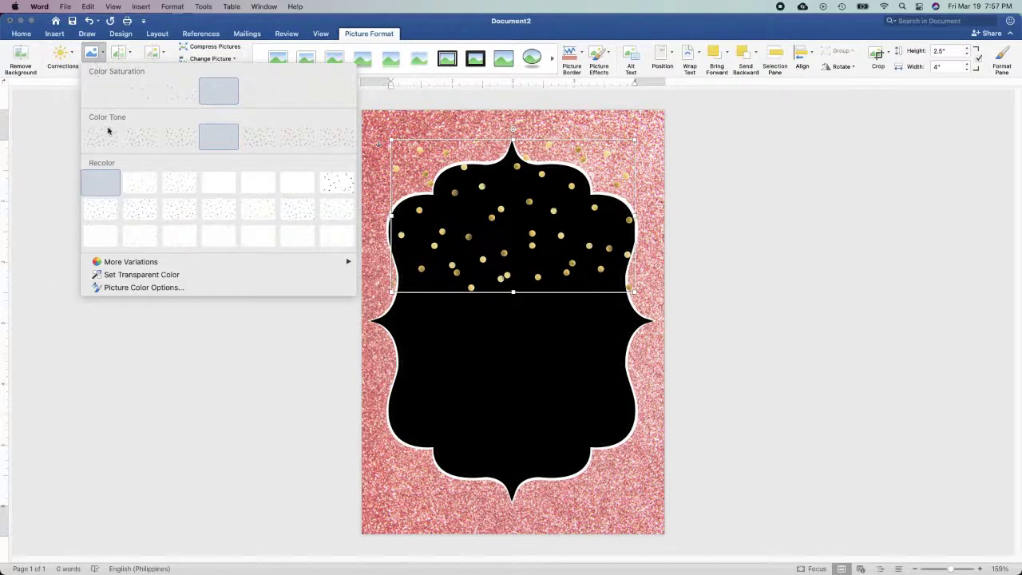
mouse_move(131, 262)
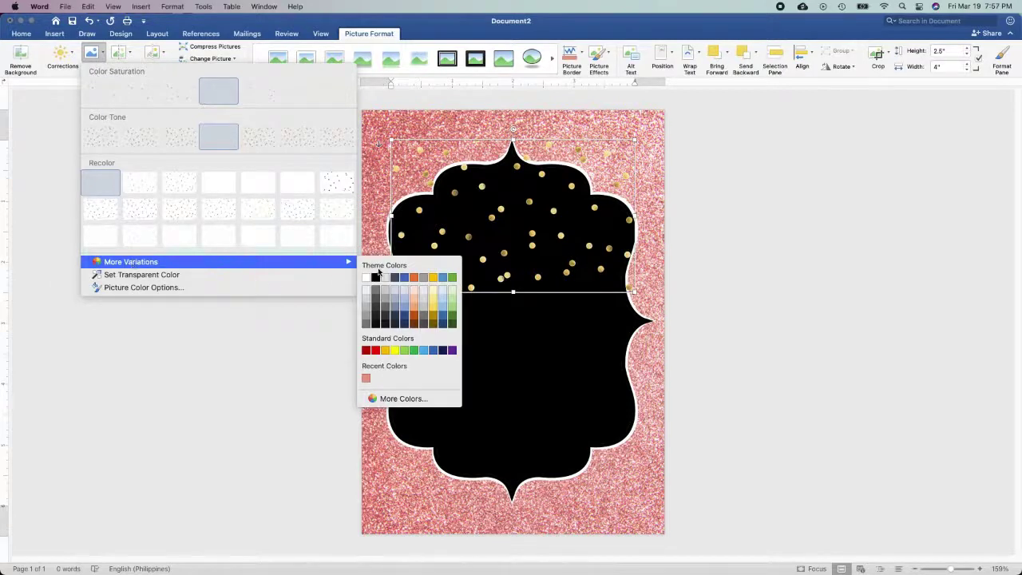
click(365, 379)
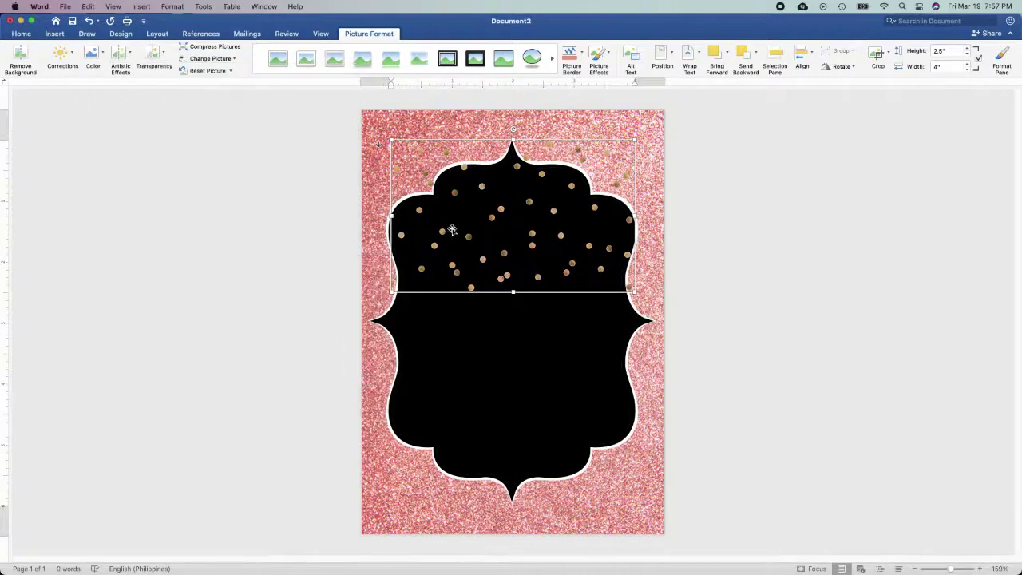
- Shrink the confetti to about 1.13 by 1.81 inches, move it to the frame bottom and paste a shifted copy
drag(392, 141, 491, 217)
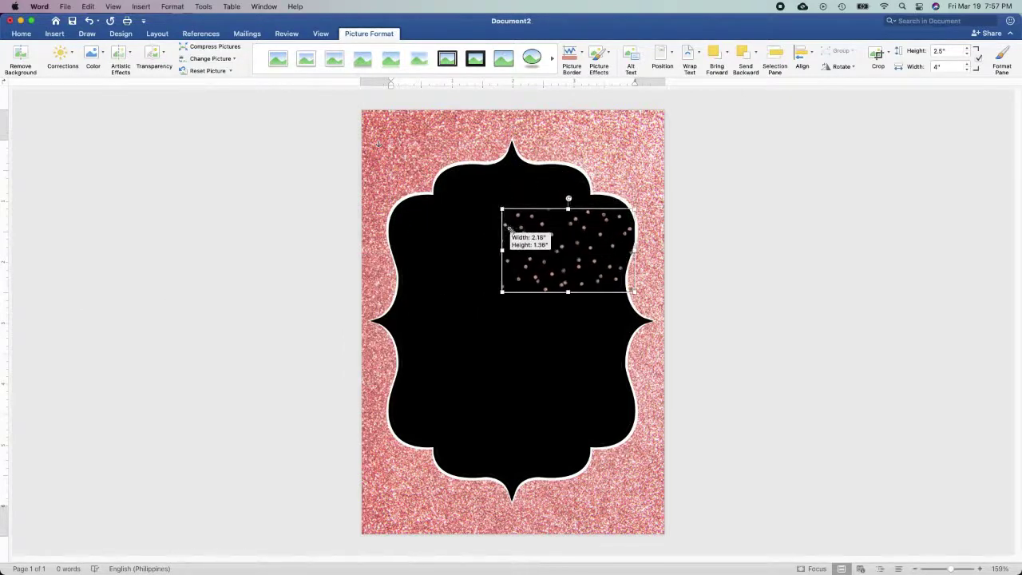
mouse_move(491, 218)
mouse_down()
mouse_move(525, 223)
mouse_move(581, 308)
mouse_move(585, 297)
mouse_move(560, 418)
mouse_move(602, 482)
mouse_move(614, 461)
mouse_up()
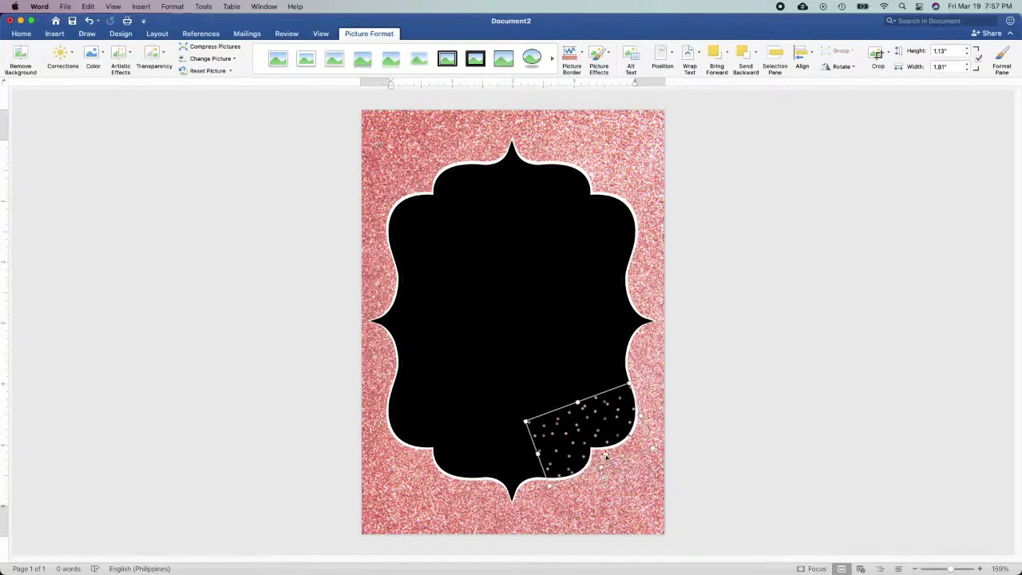
key(ctrl+z)
mouse_move(609, 458)
mouse_down()
mouse_move(482, 502)
mouse_move(448, 501)
mouse_move(396, 461)
mouse_up()
key(super+v)
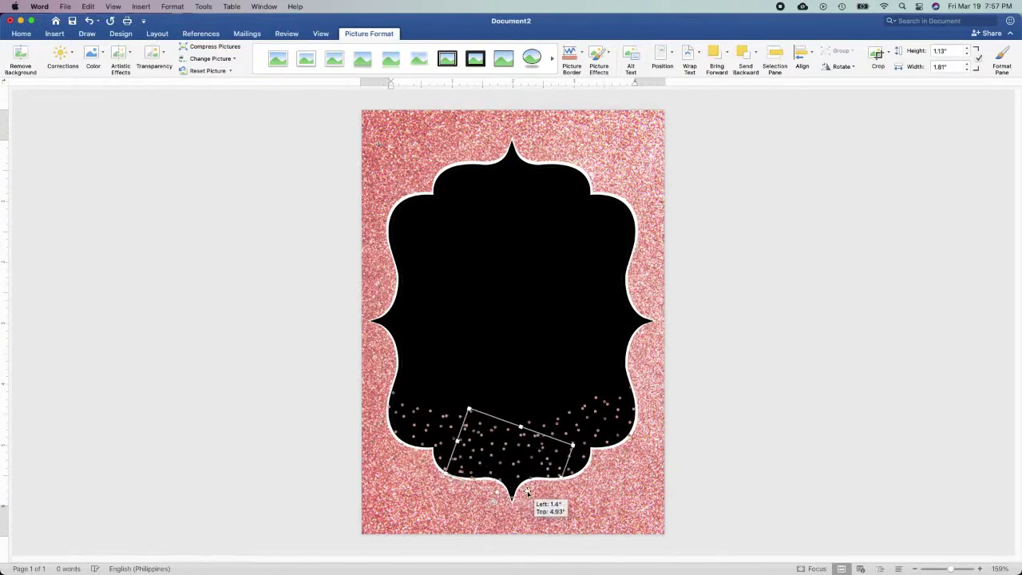
mouse_move(521, 495)
mouse_down()
mouse_move(509, 516)
mouse_move(539, 503)
mouse_up()
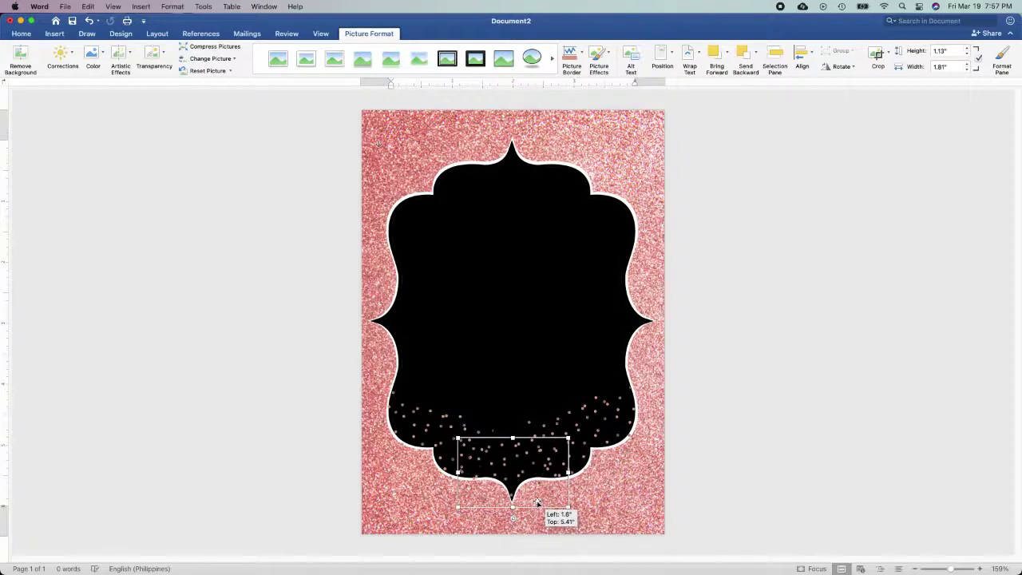
click(821, 496)
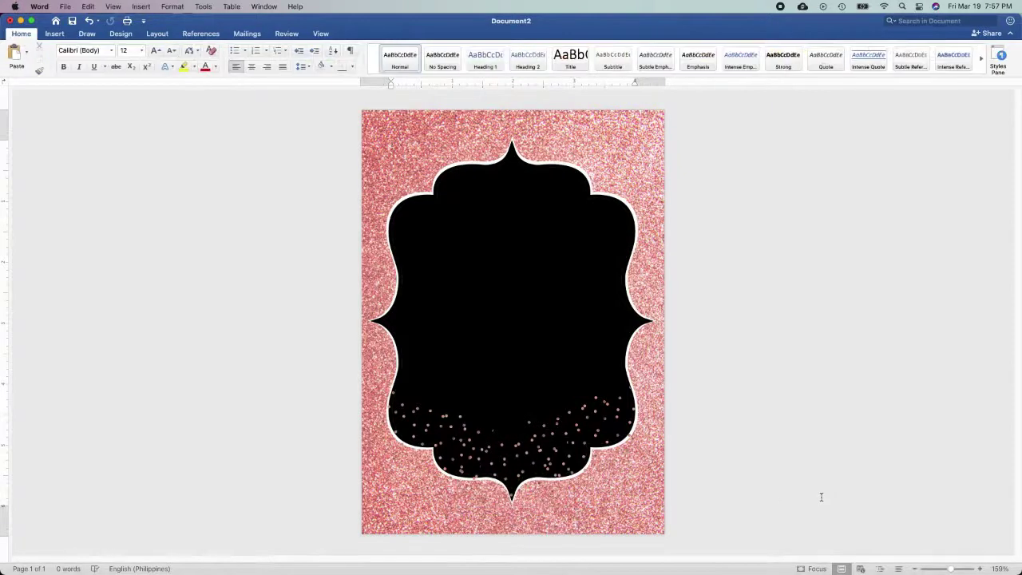
- Draw a rectangle shape near the top of the frame
click(54, 33)
click(156, 53)
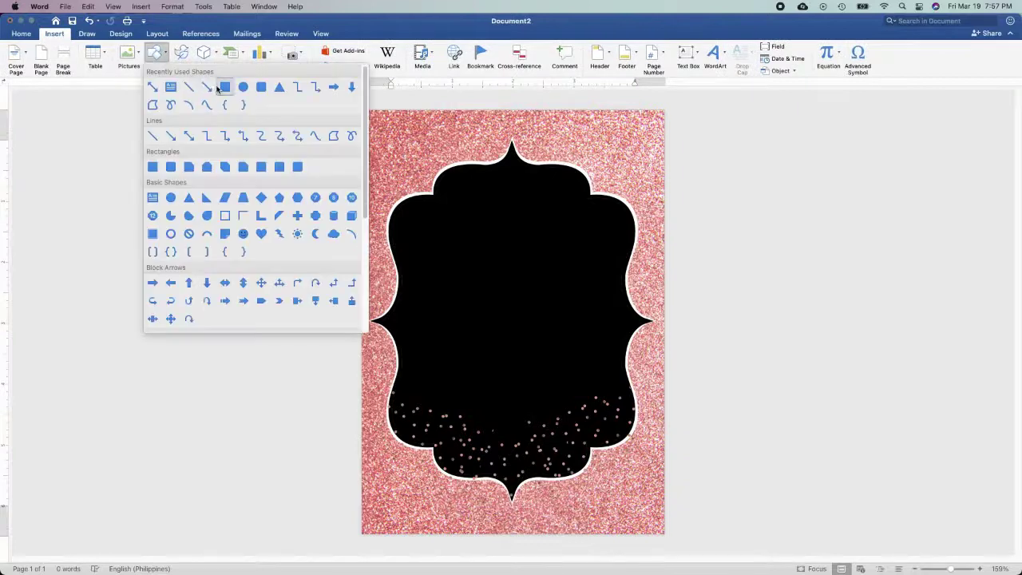
click(225, 86)
drag(450, 203, 576, 236)
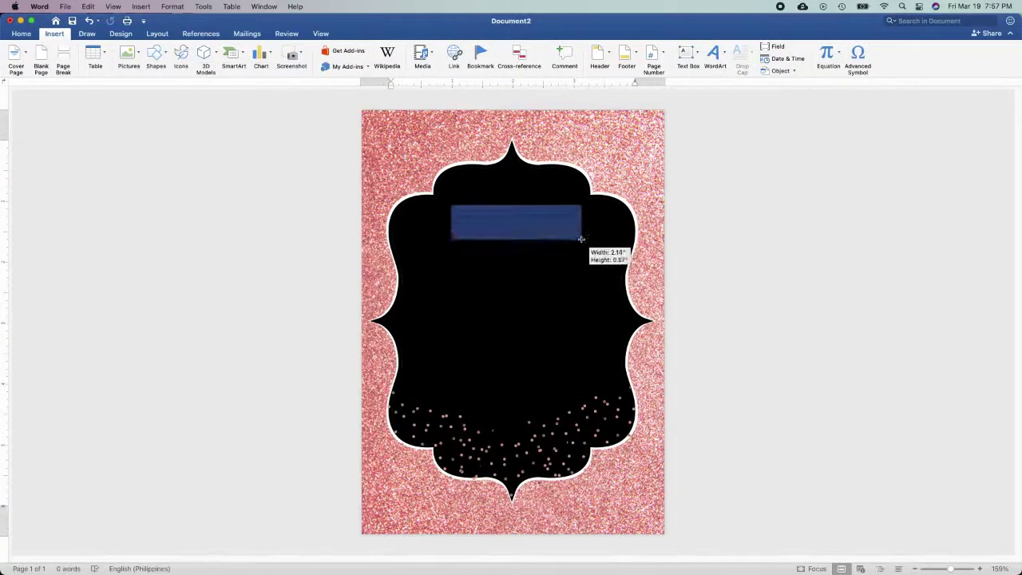
- Add the text 'PLEASE JOIN US FOR A' inside the rectangle
right_click(509, 221)
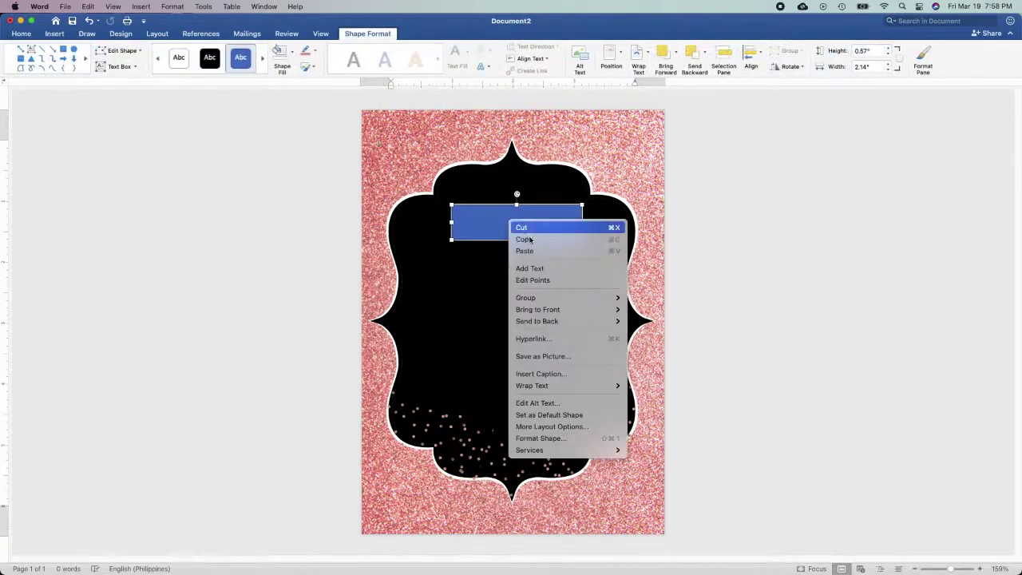
click(531, 268)
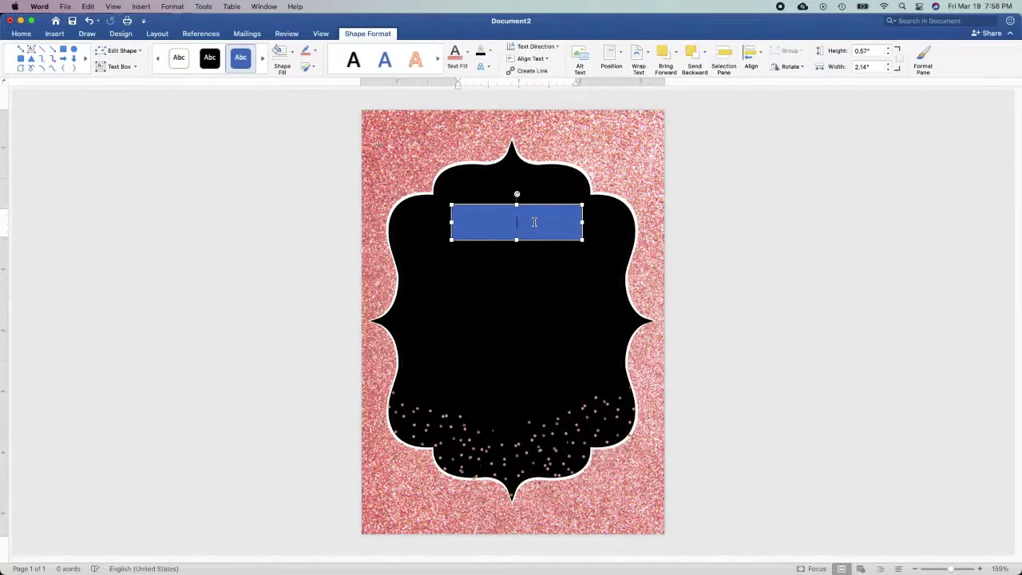
scroll(534, 226, up, 3)
scroll(535, 223, up, 2)
scroll(534, 223, up, 2)
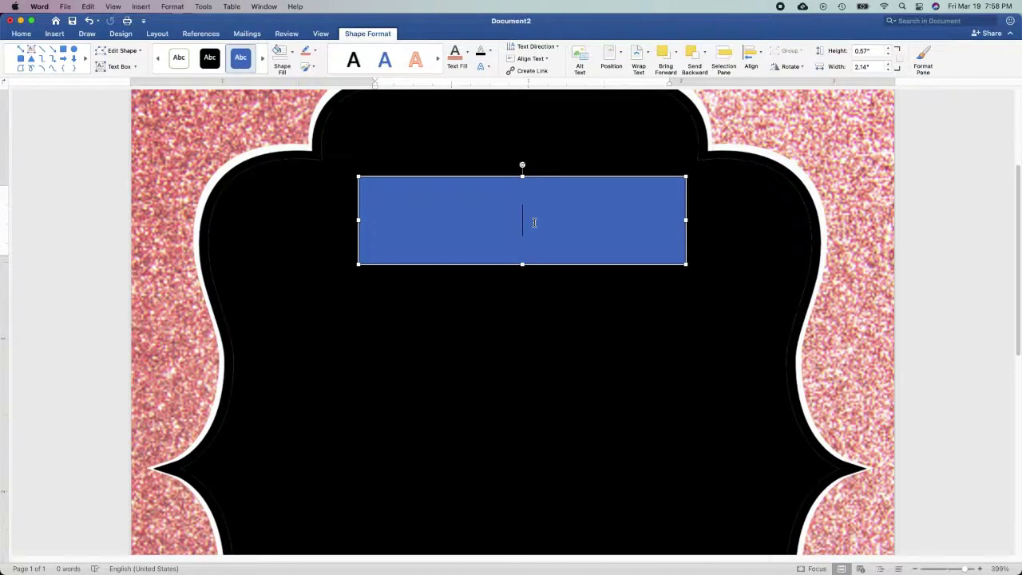
text(PLEASE JO)
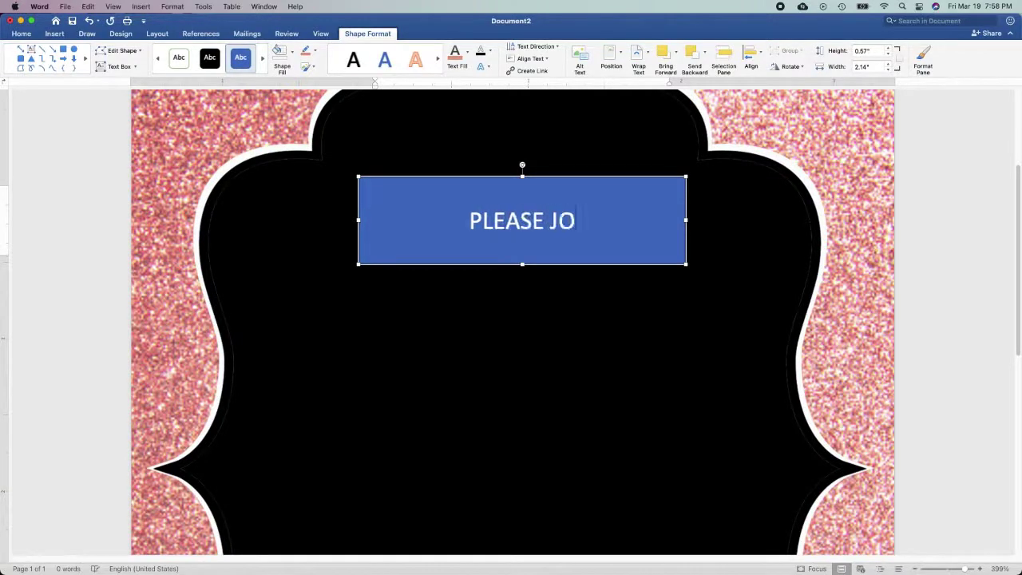
text(IN US A)
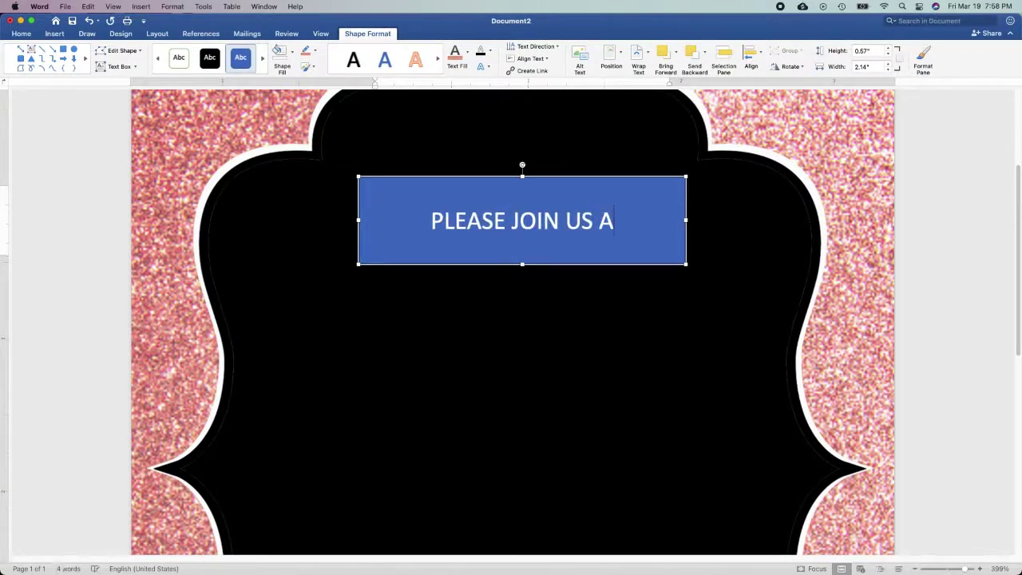
key(BackSpace)
text(FOR)
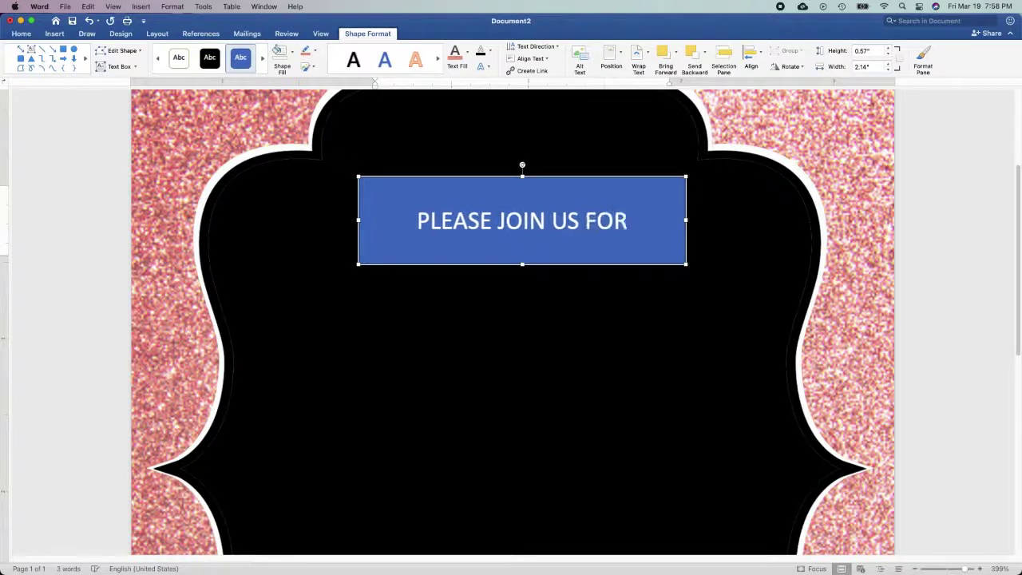
text( A)
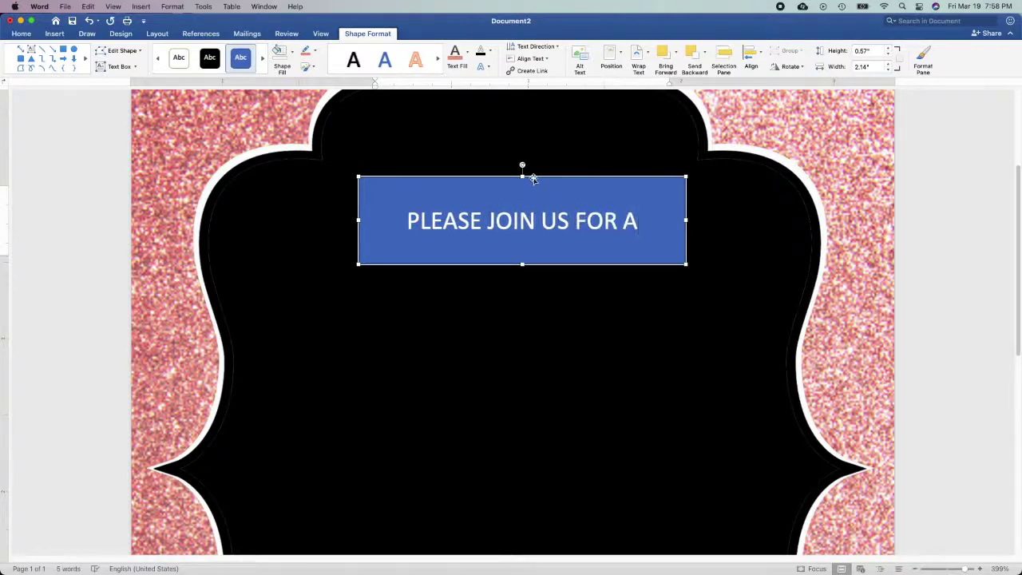
- Remove the box's fill and outline and colour its text rose pink
click(290, 55)
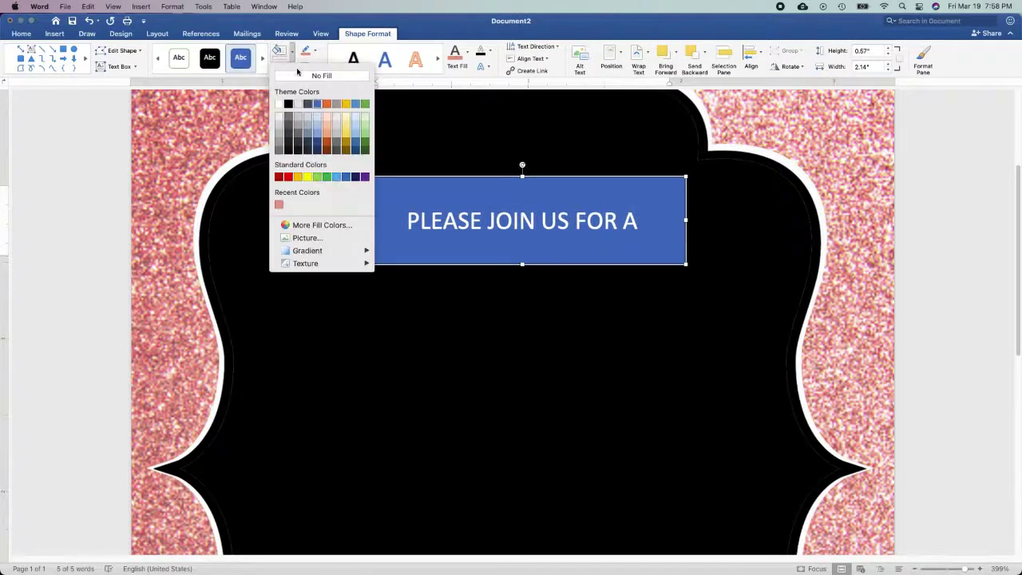
click(300, 75)
click(315, 51)
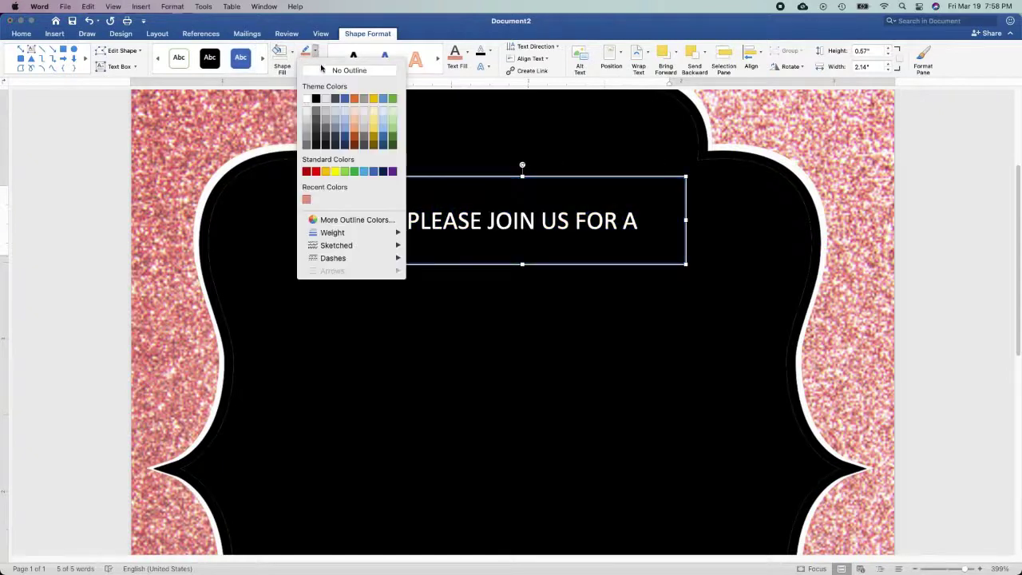
click(322, 70)
click(467, 52)
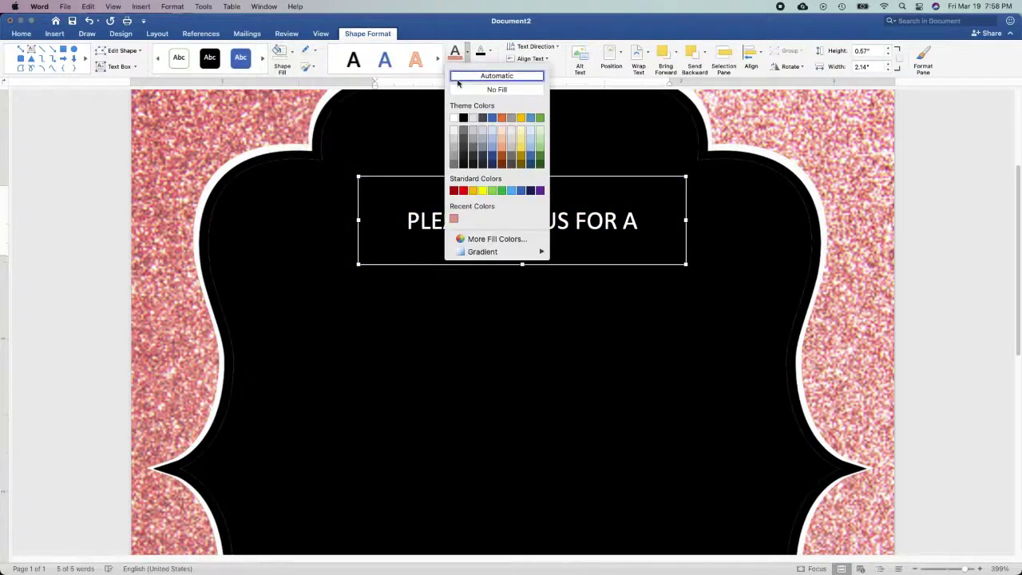
click(454, 218)
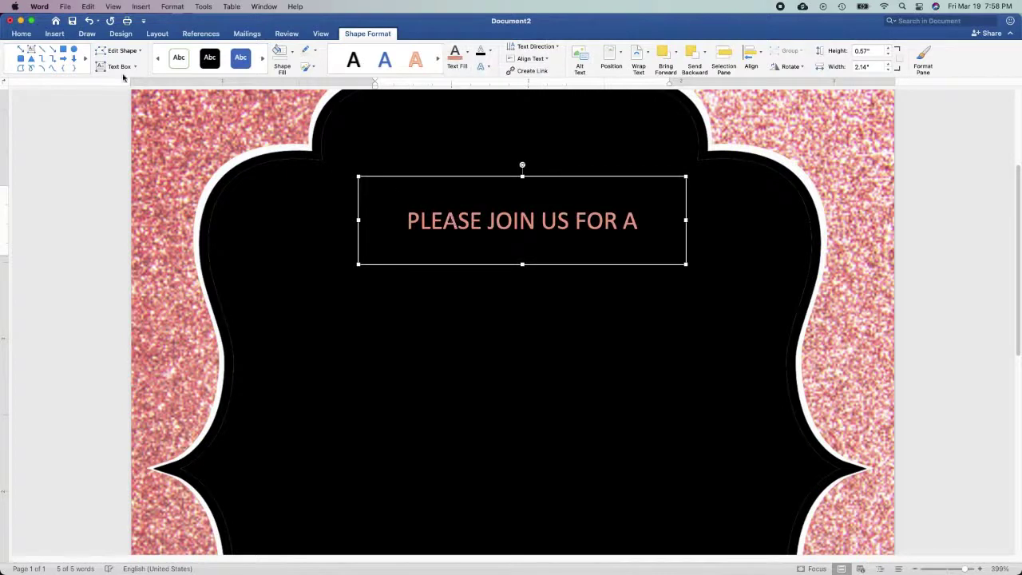
- Set the heading to Times New Roman and reduce its size to 9
click(32, 35)
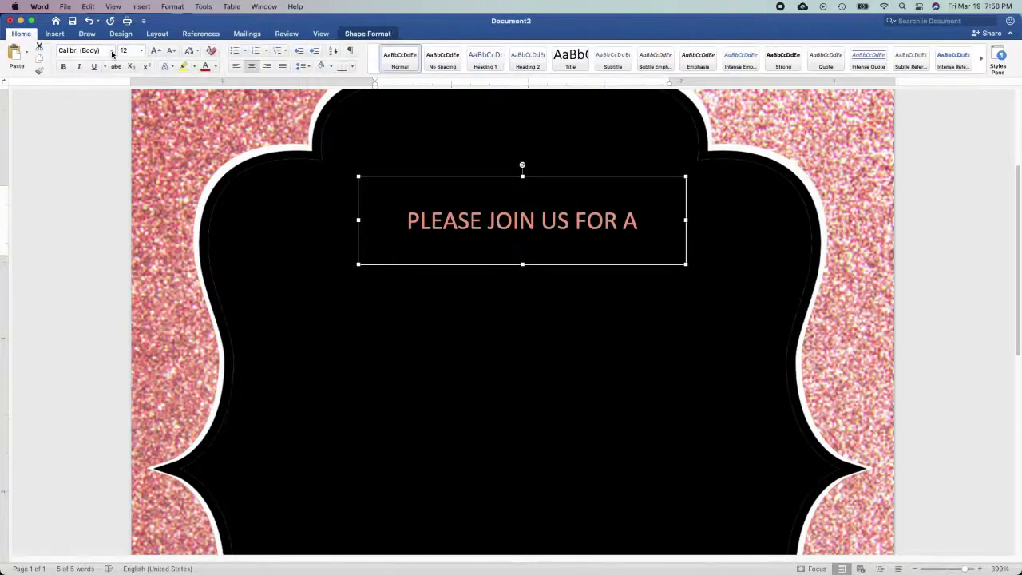
click(112, 50)
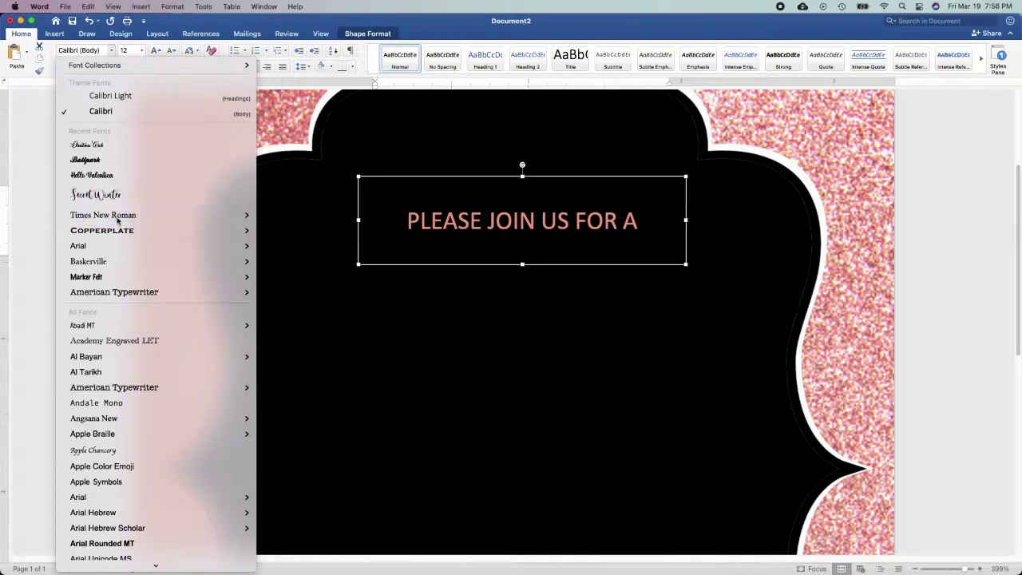
click(117, 215)
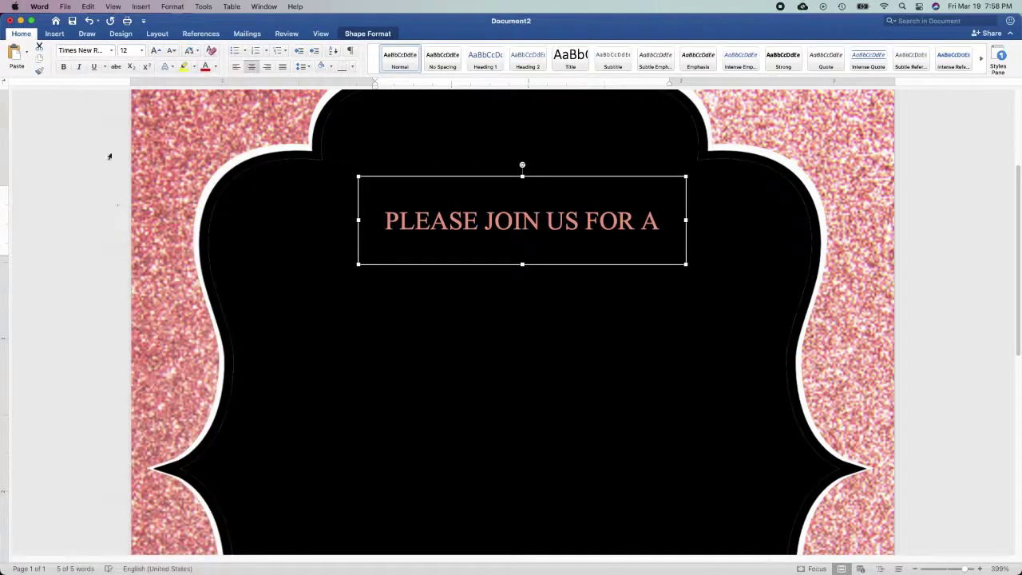
key(super+shift+comma)
key(super+shift+comma)
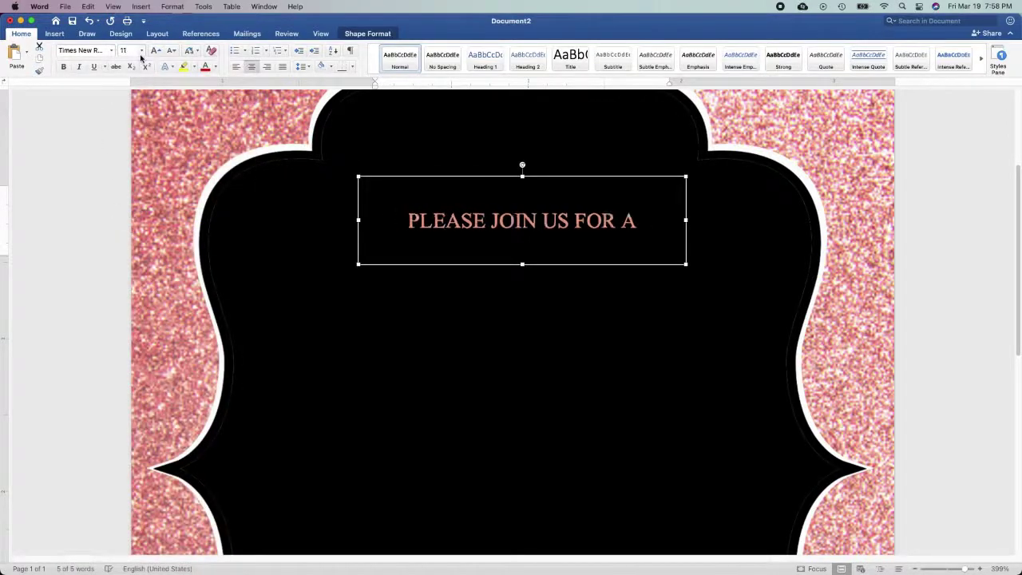
key(super+shift+comma)
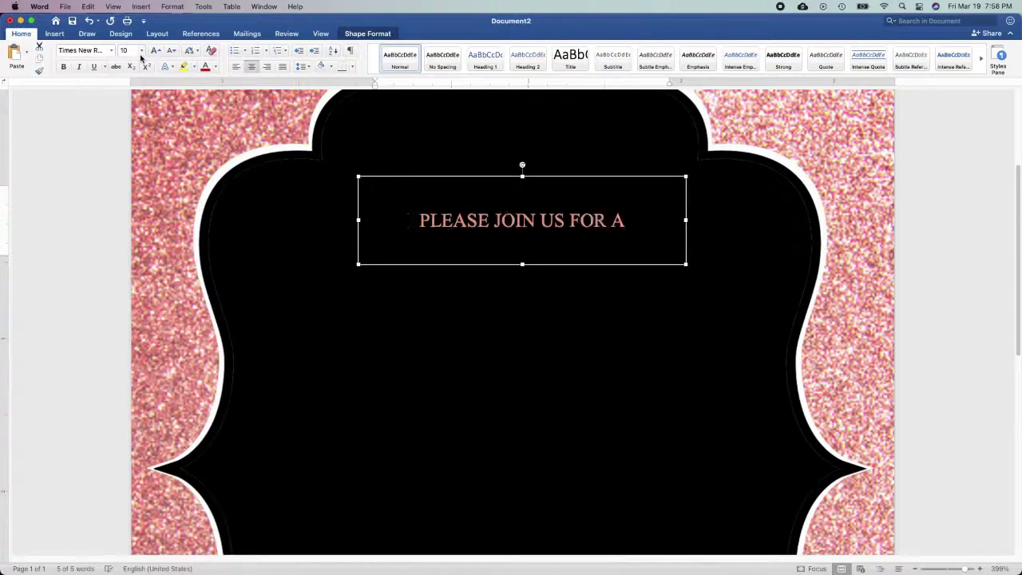
- Shrink the heading box to fit its text and move it to the frame's top
click(353, 199)
scroll(459, 237, down, 5)
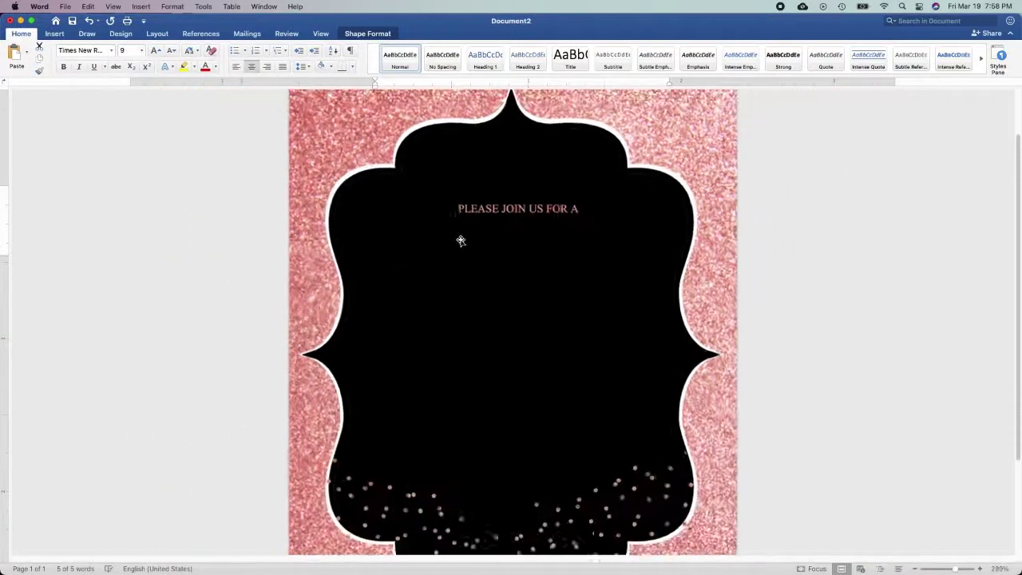
click(499, 210)
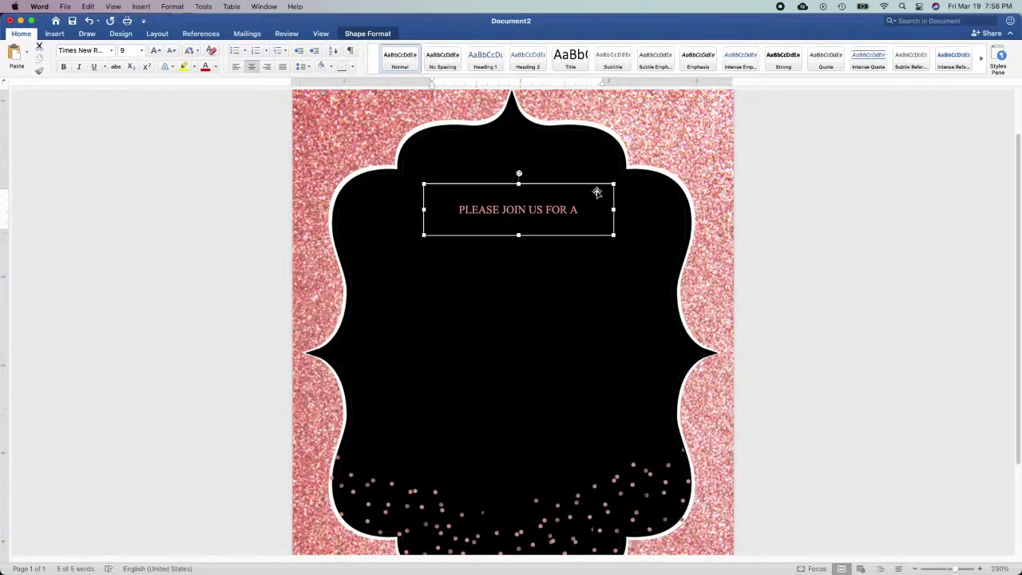
drag(611, 184, 566, 207)
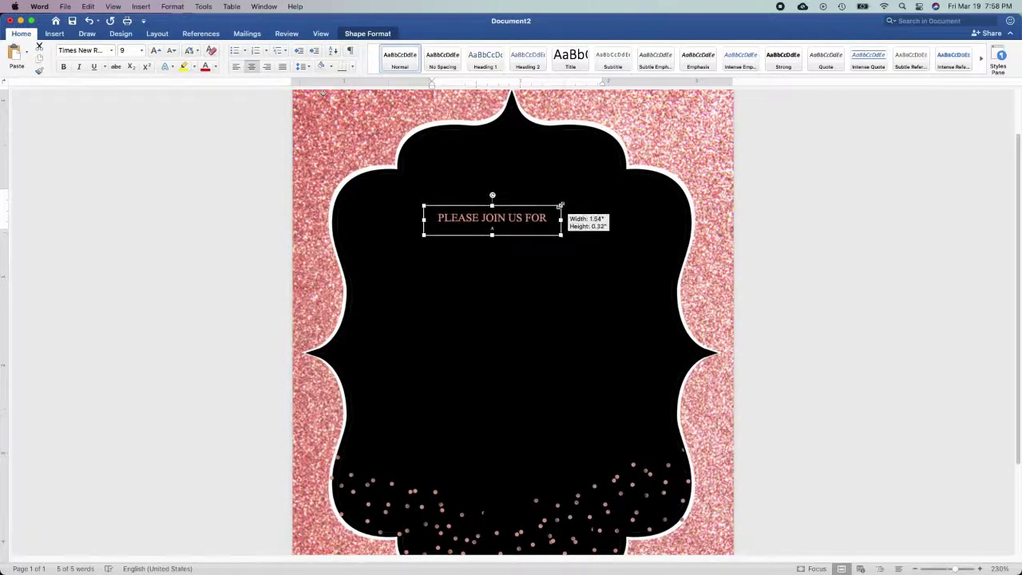
drag(530, 206, 546, 144)
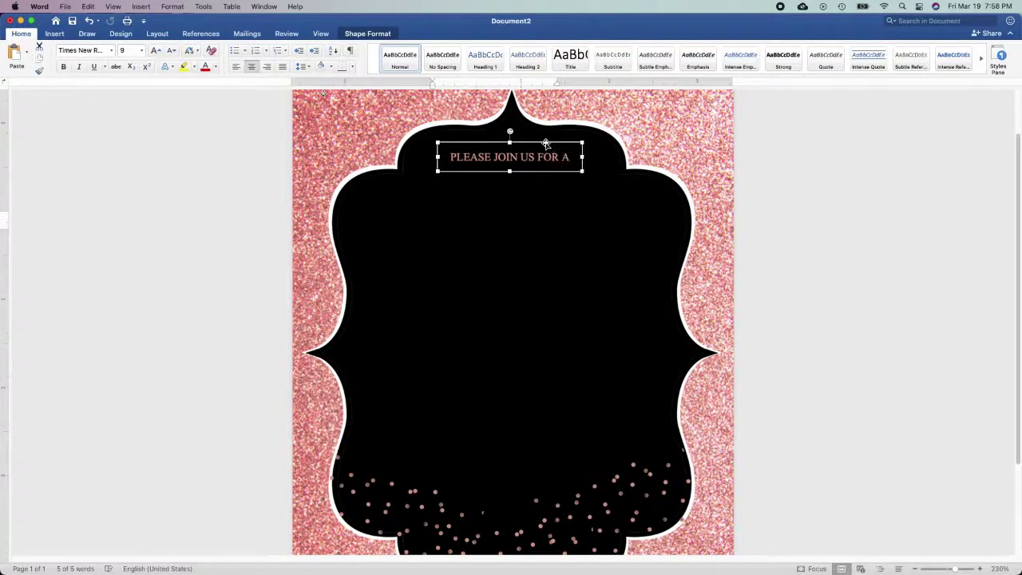
- Paste a copy of the heading box below it, enlarge it, and replace its text with '18th'
key(super+v)
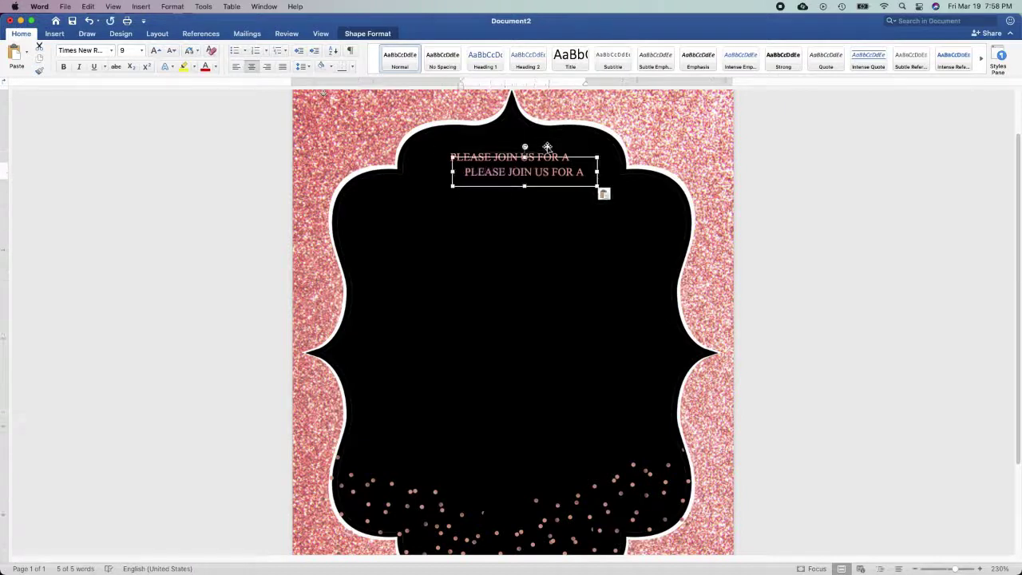
drag(551, 158, 548, 171)
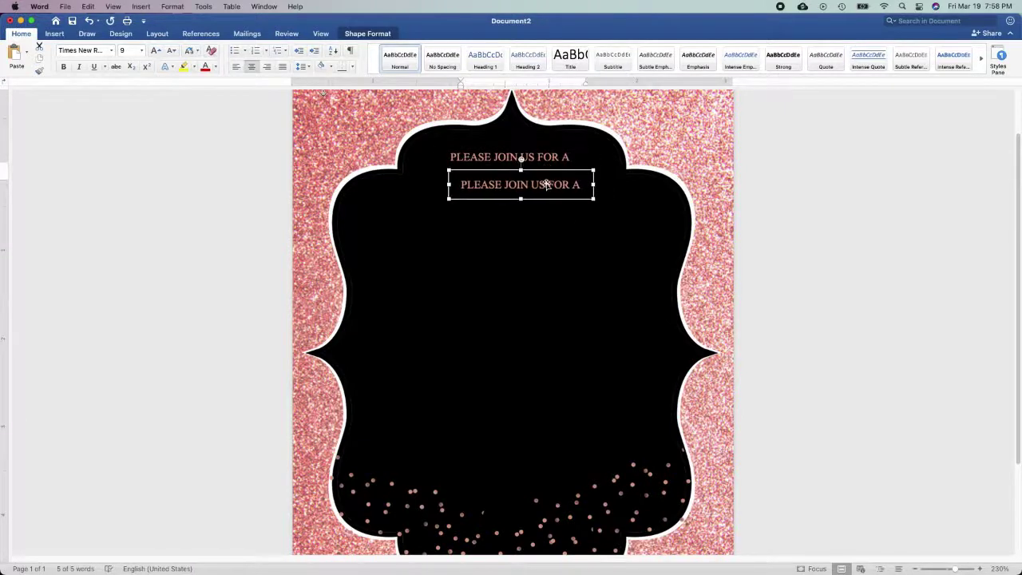
drag(594, 199, 604, 247)
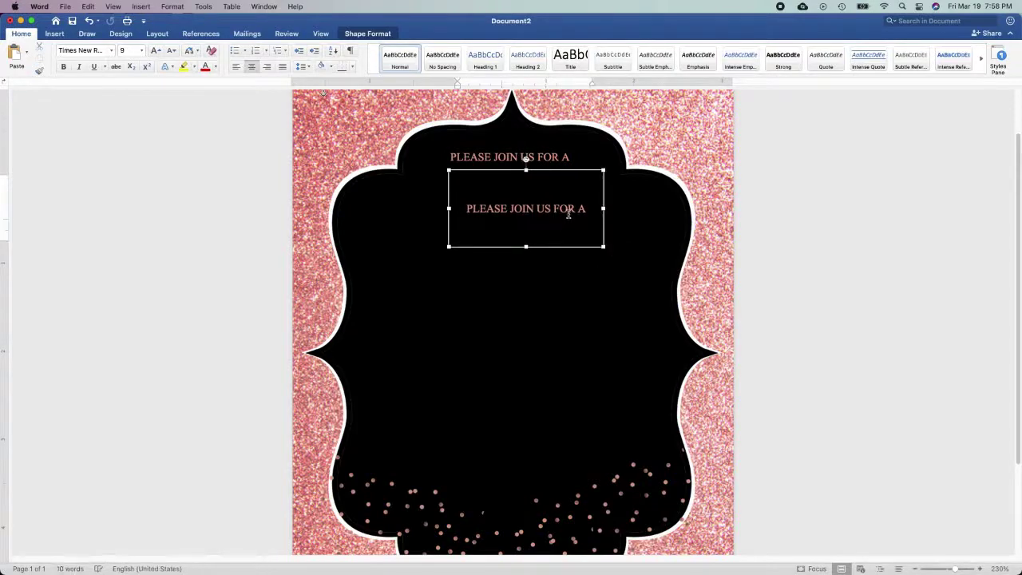
scroll(568, 213, up, 5)
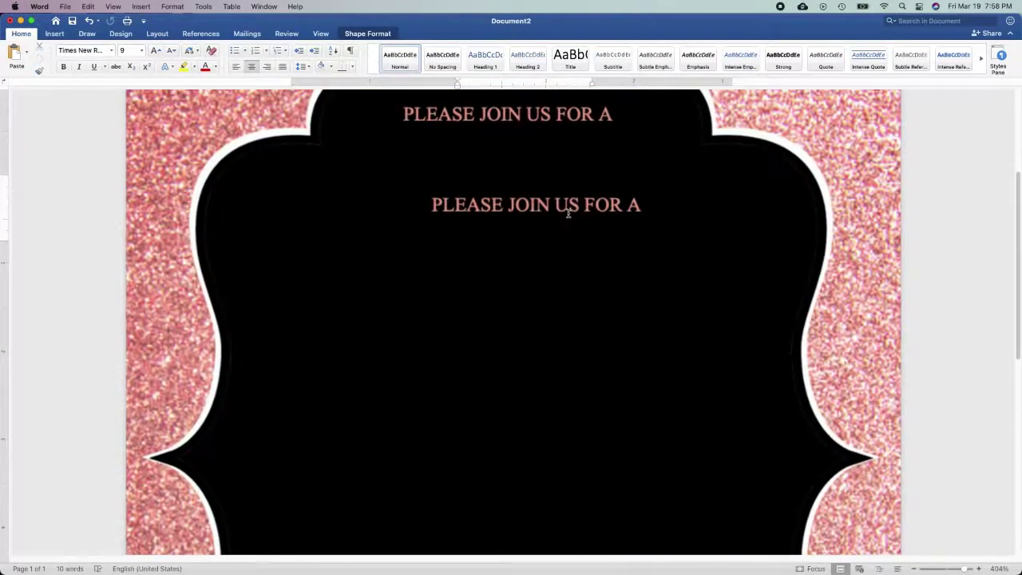
click(568, 213)
triple_click(569, 213)
text(18)
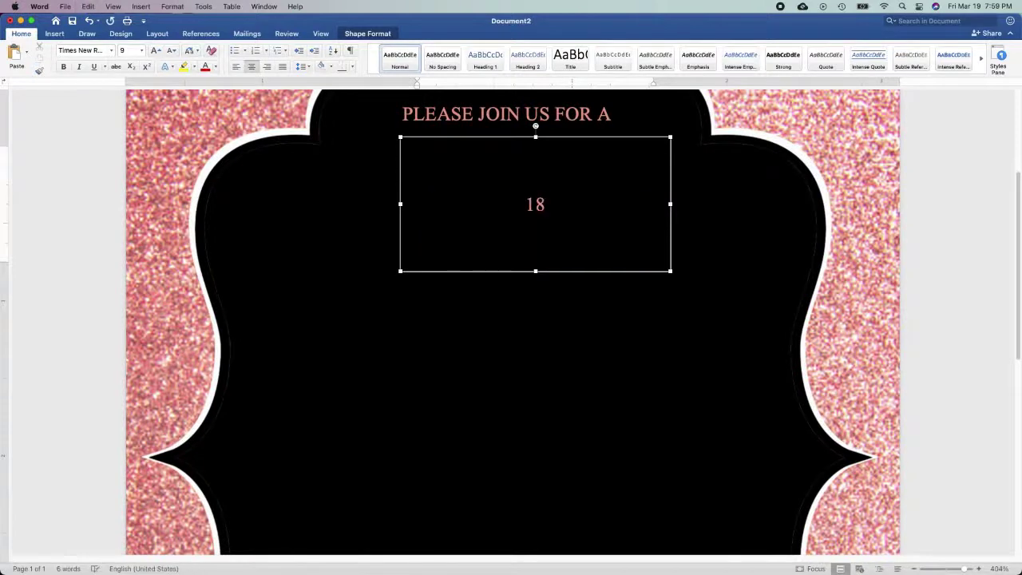
text(th)
- Set '18th' to the Christmas Wish font and grow it to size 48
triple_click(569, 213)
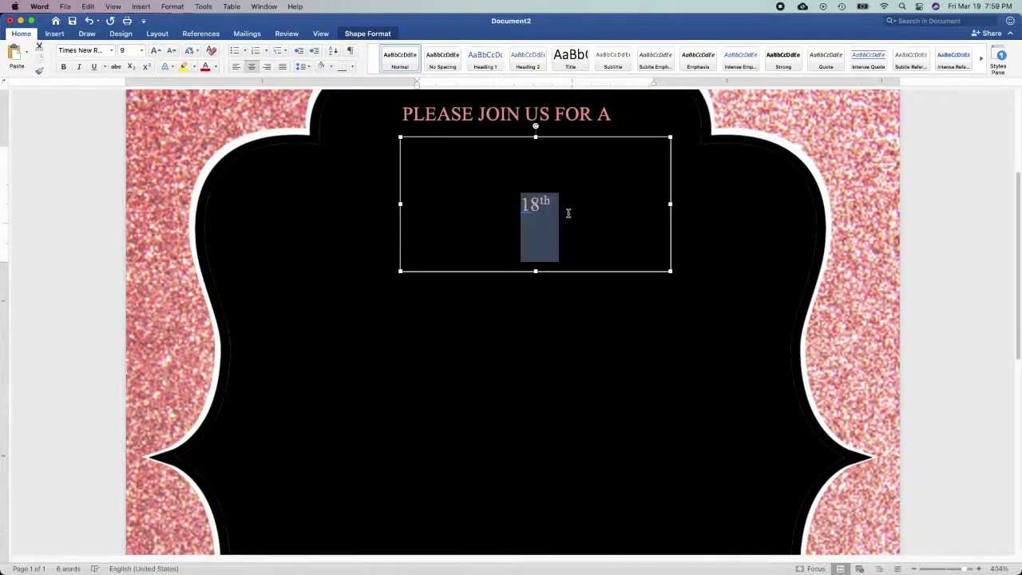
click(113, 50)
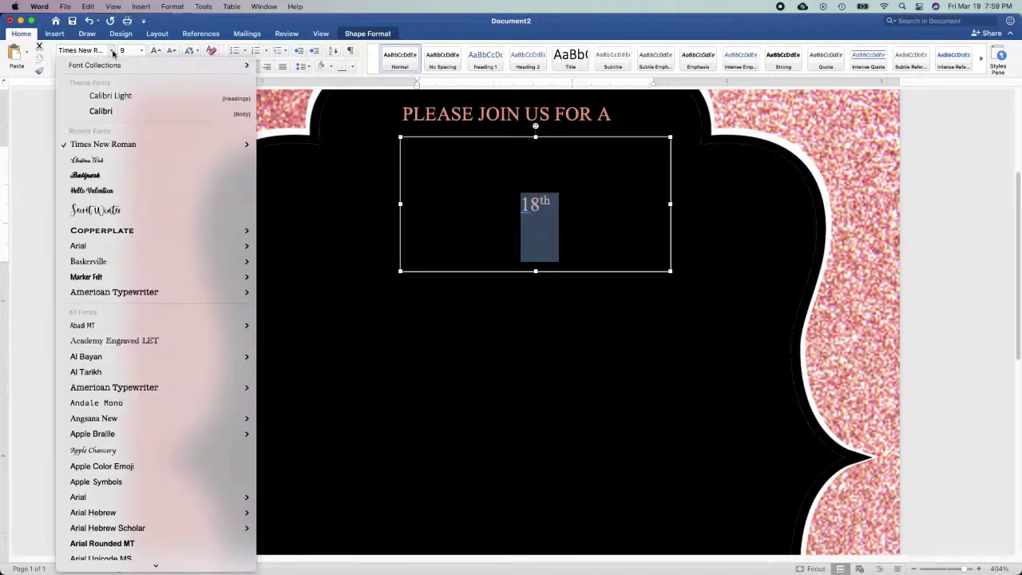
click(111, 161)
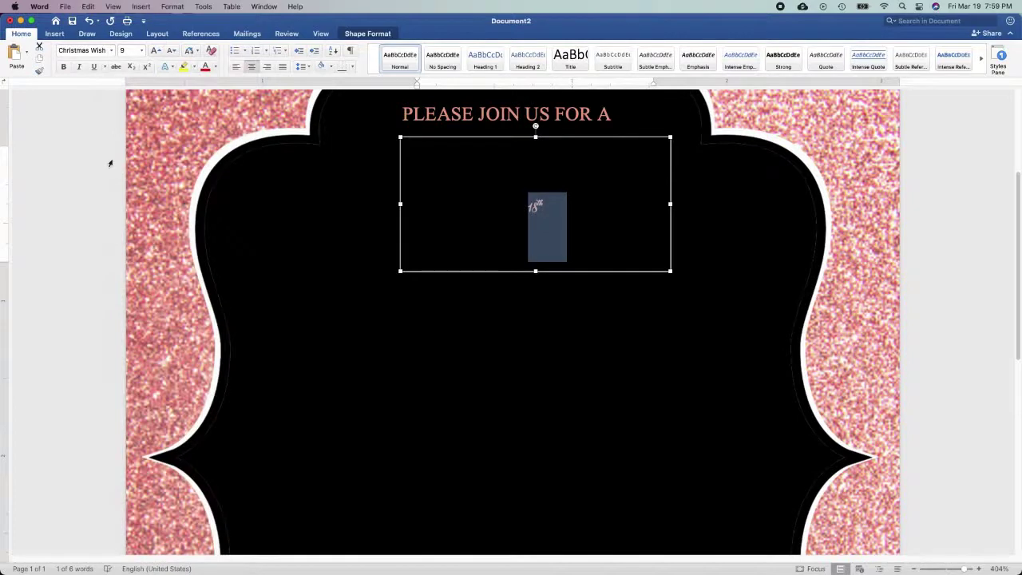
key(super+shift+period)
key(super+shift+period)
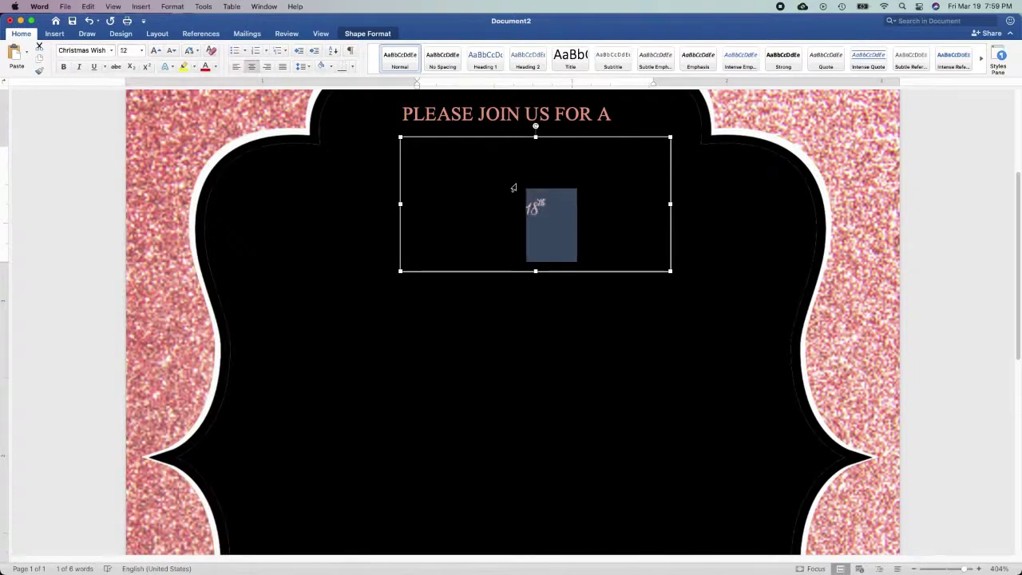
key(super+shift+period)
key(super+bracketright)
key(super+bracketright)
key(super+bracketright)
key(super+bracketright)
key(super+bracketright)
key(super+bracketright)
key(super+bracketright)
key(super+bracketright)
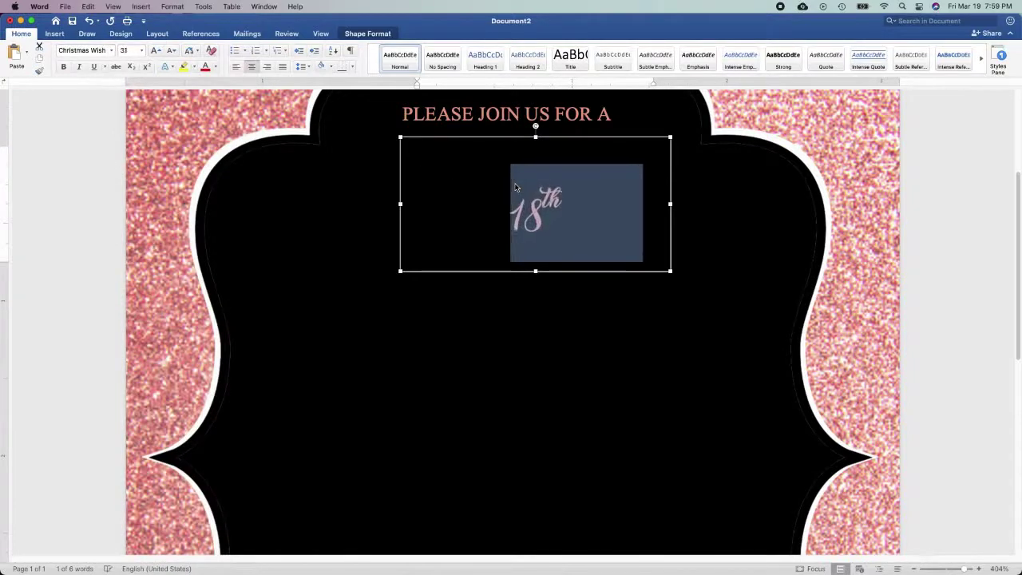
key(super+bracketright)
key(super+bracketright)
key(super+bracketright)
key(super+bracketright)
key(super+bracketright)
key(super+bracketright)
key(super+bracketright)
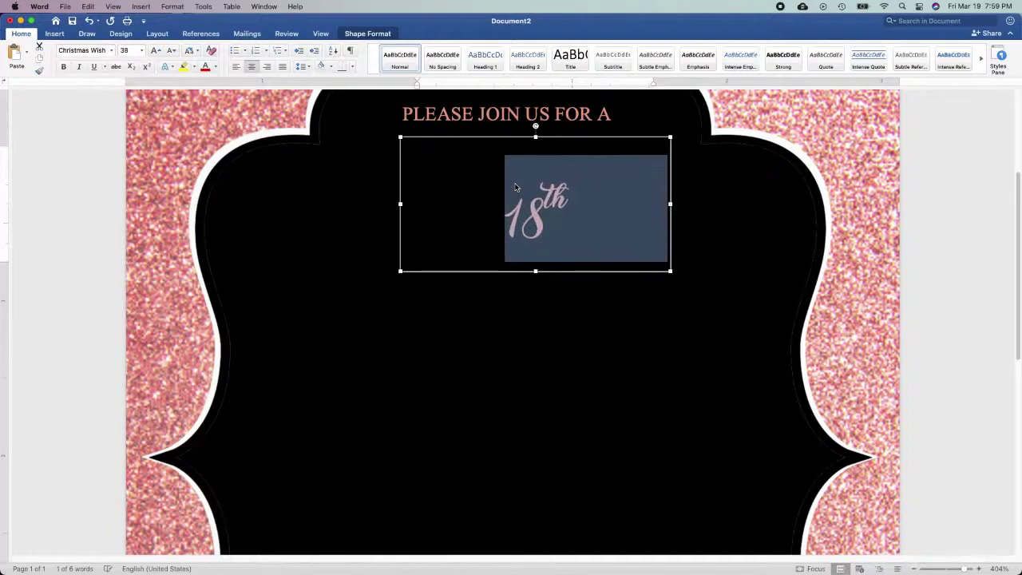
key(super+bracketright)
key(super+bracketright)
key(super+bracketright)
key(super+bracketright)
key(super+bracketright)
key(super+bracketright)
key(super+bracketright)
key(super+bracketright)
key(super+bracketright)
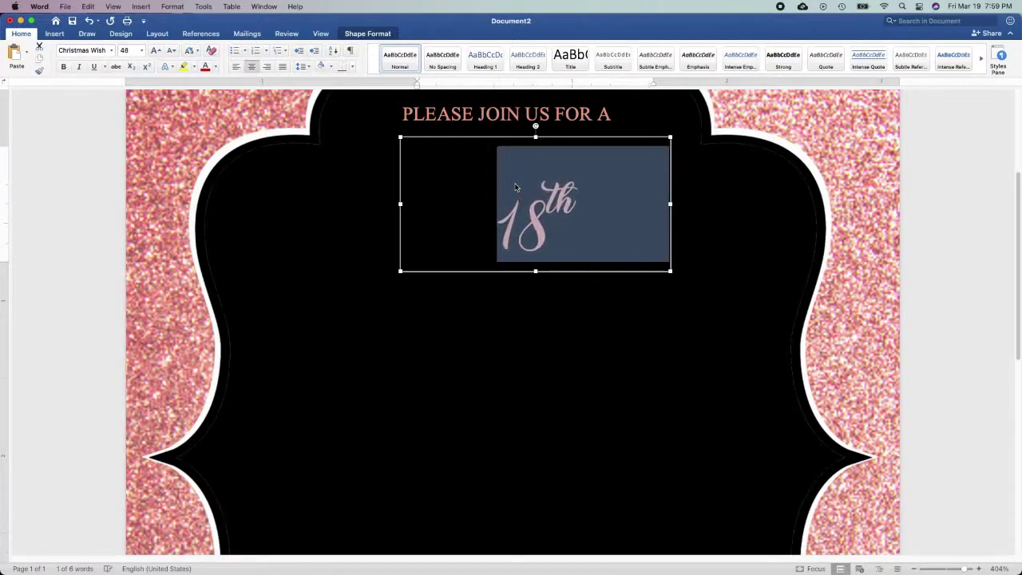
key(super+bracketright)
key(super+bracketright)
- Enlarge the 18th text box so all of its text shows
scroll(627, 343, down, 3)
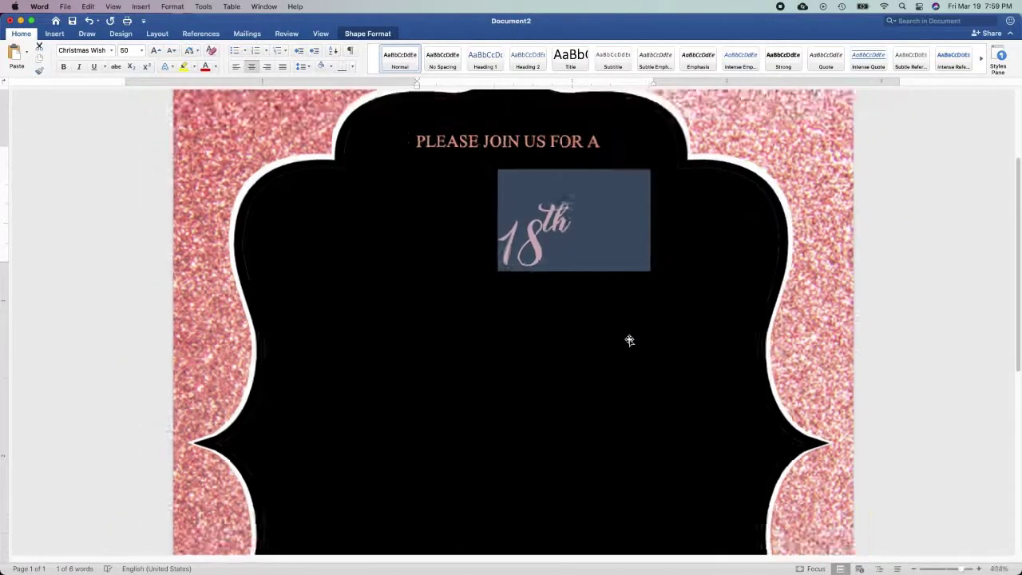
scroll(628, 343, down, 3)
scroll(627, 343, down, 2)
scroll(630, 341, down, 2)
scroll(630, 342, down, 1)
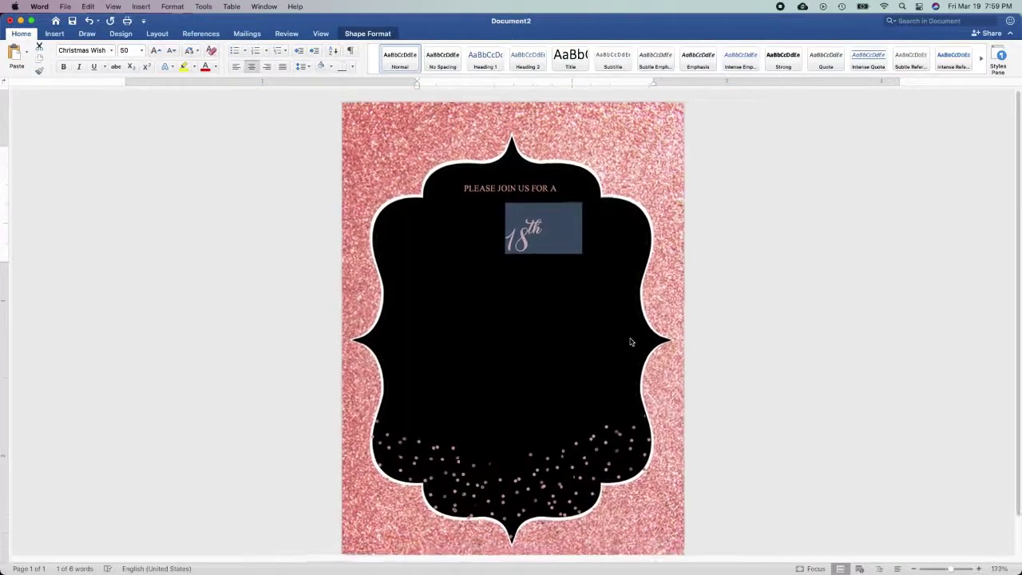
scroll(630, 342, down, 1)
scroll(630, 342, down, 1)
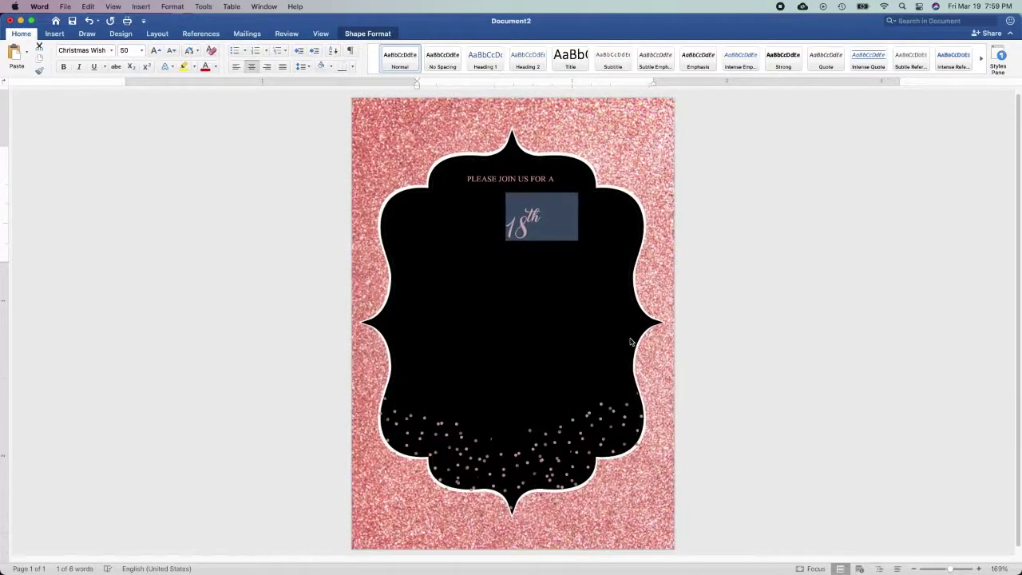
click(555, 241)
text(70)
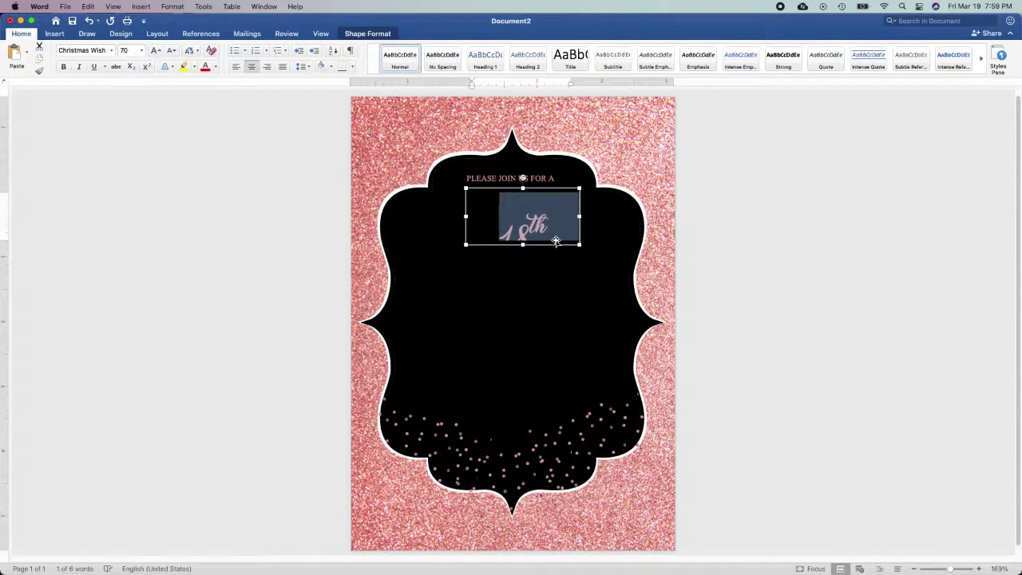
drag(575, 247, 590, 273)
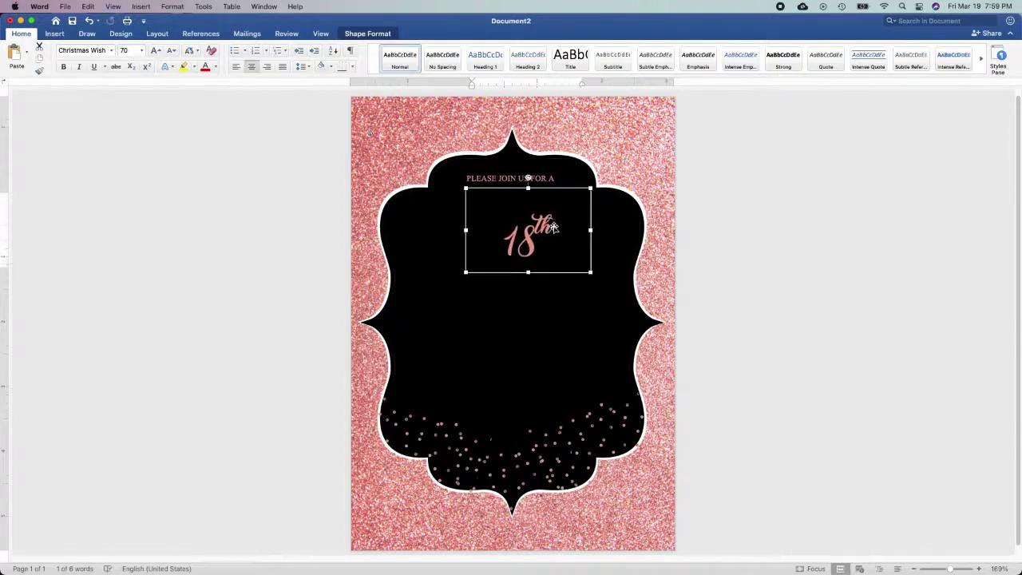
- Shrink the superscript 'th' slightly and enlarge the '18' digits to 80 pt
click(552, 227)
drag(553, 227, 536, 232)
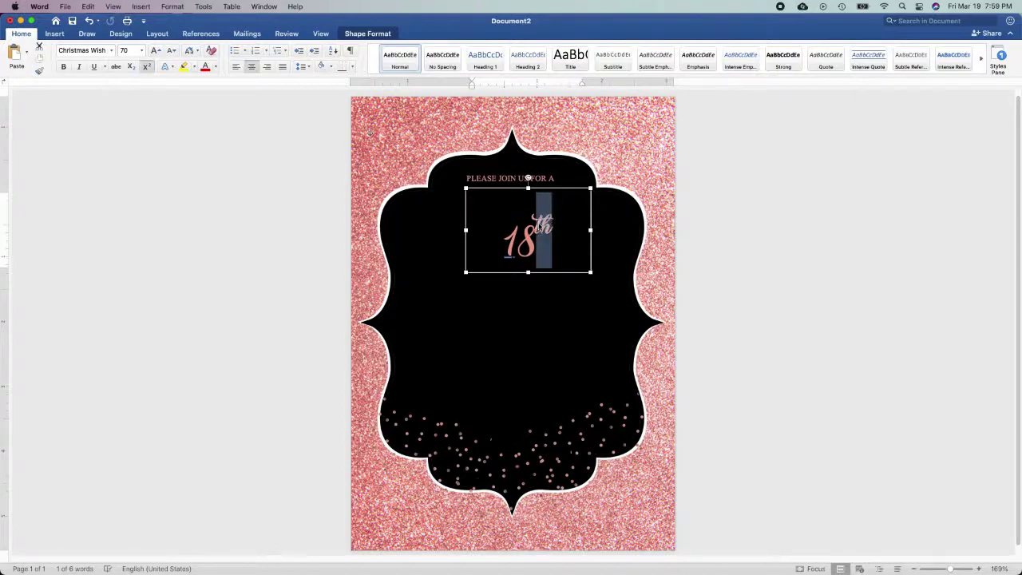
key(super+bracketleft)
key(super+bracketleft)
key(super+bracketleft)
key(super+bracketleft)
key(super+bracketleft)
key(super+bracketleft)
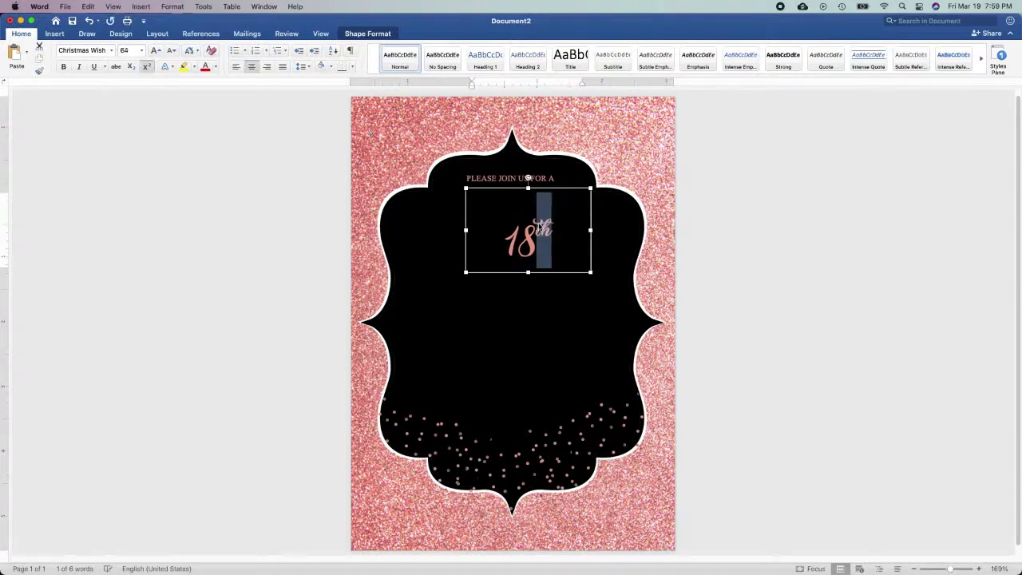
drag(534, 239, 510, 241)
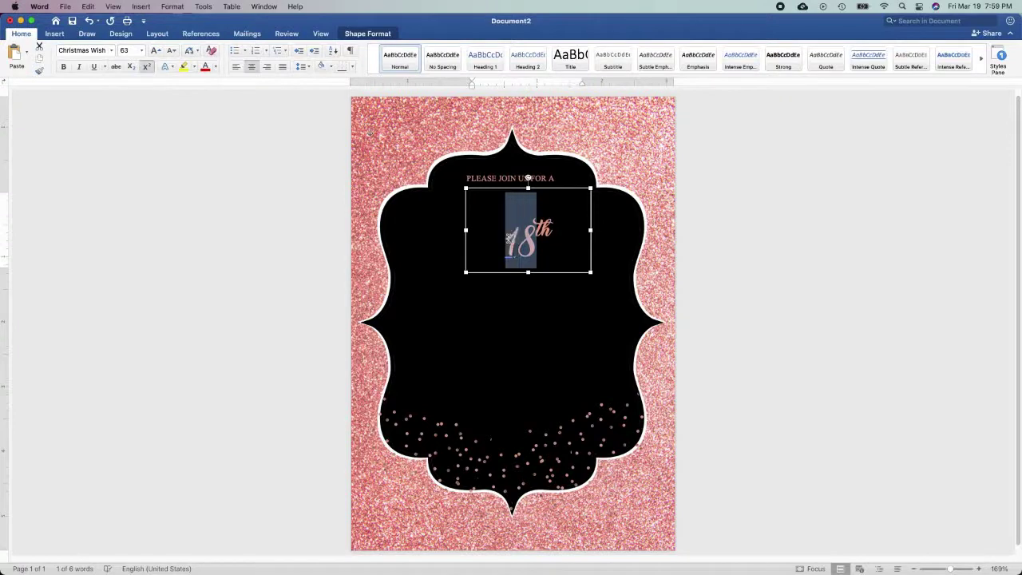
key(super+bracketright)
key(super+bracketright)
key(super+bracketright)
key(super+bracketright)
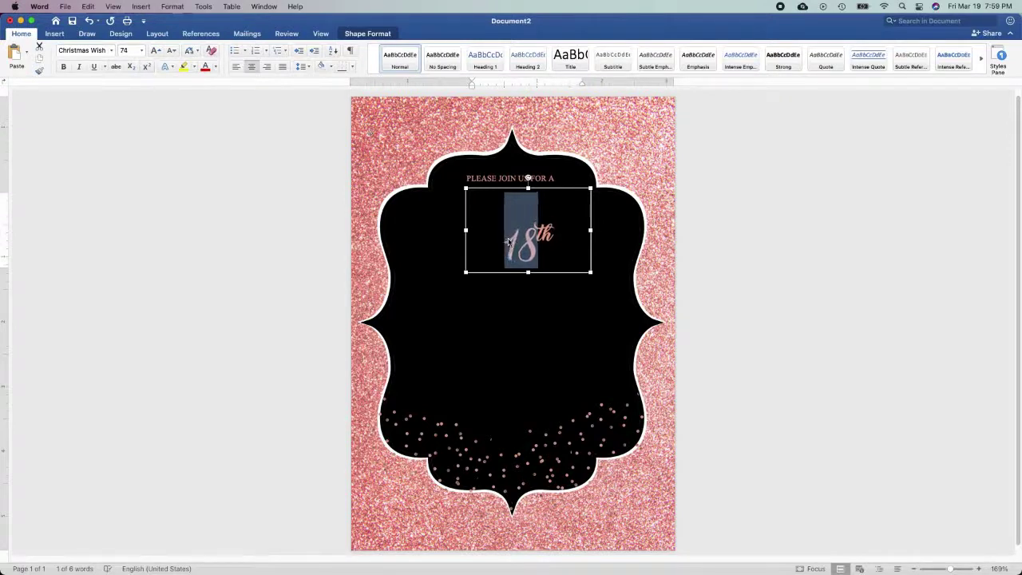
key(super+bracketright)
key(super+bracketright)
key(super+bracketright)
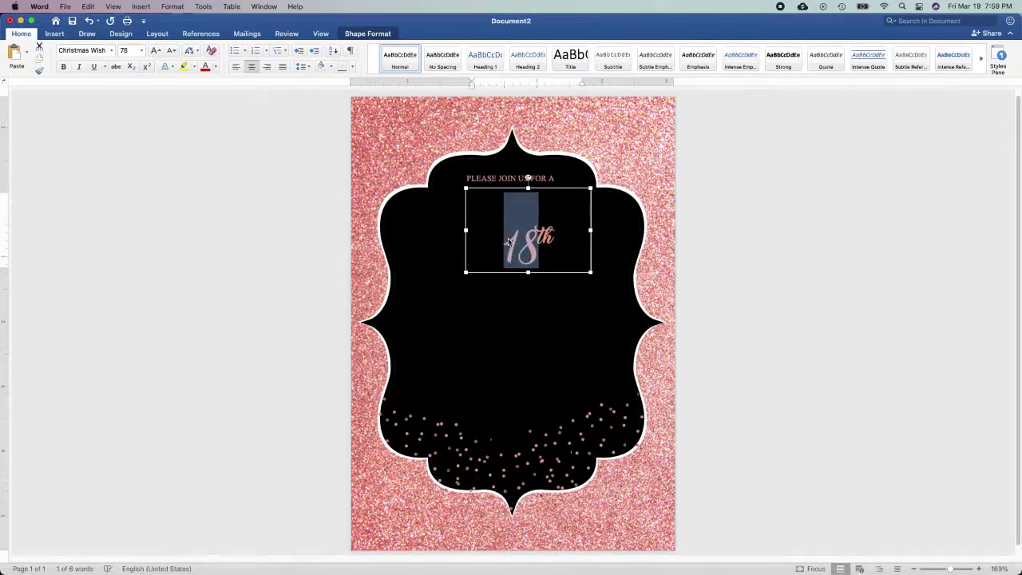
key(super+bracketright)
key(super+bracketright)
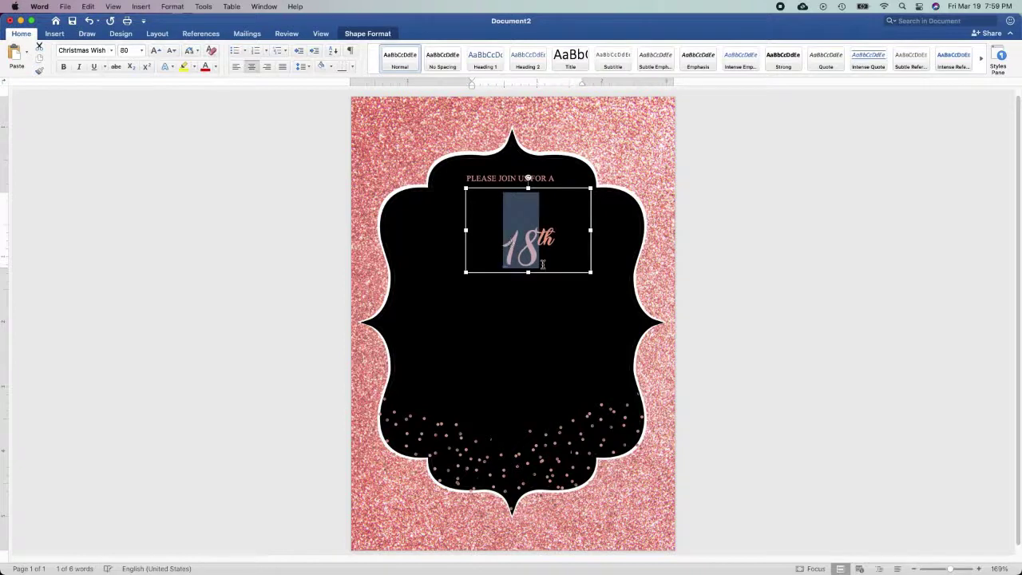
- Position the 18th box near the frame's top and paste a duplicate of it
mouse_move(542, 275)
mouse_down()
mouse_move(523, 262)
mouse_move(524, 235)
mouse_up()
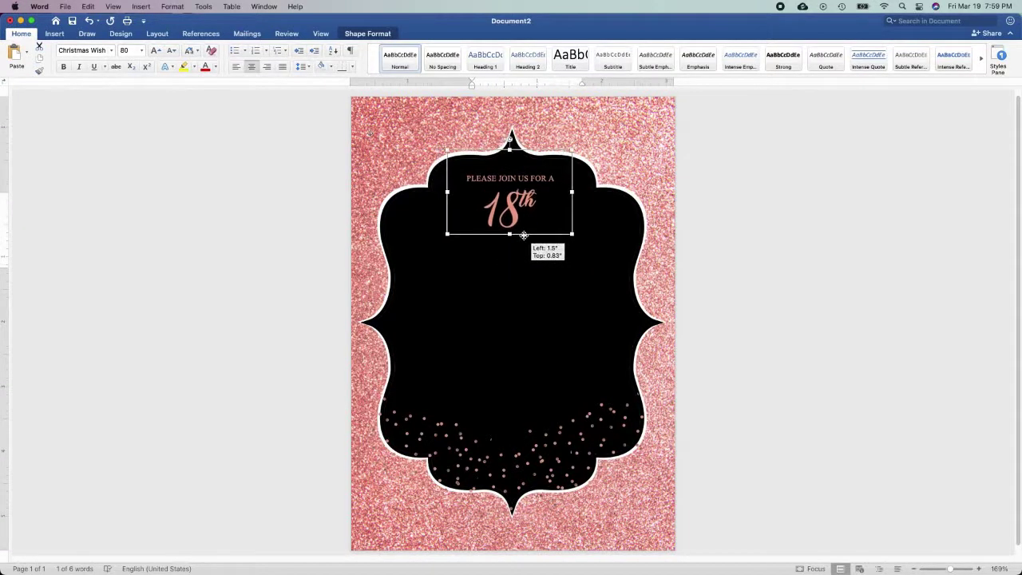
drag(523, 236, 522, 272)
key(super+v)
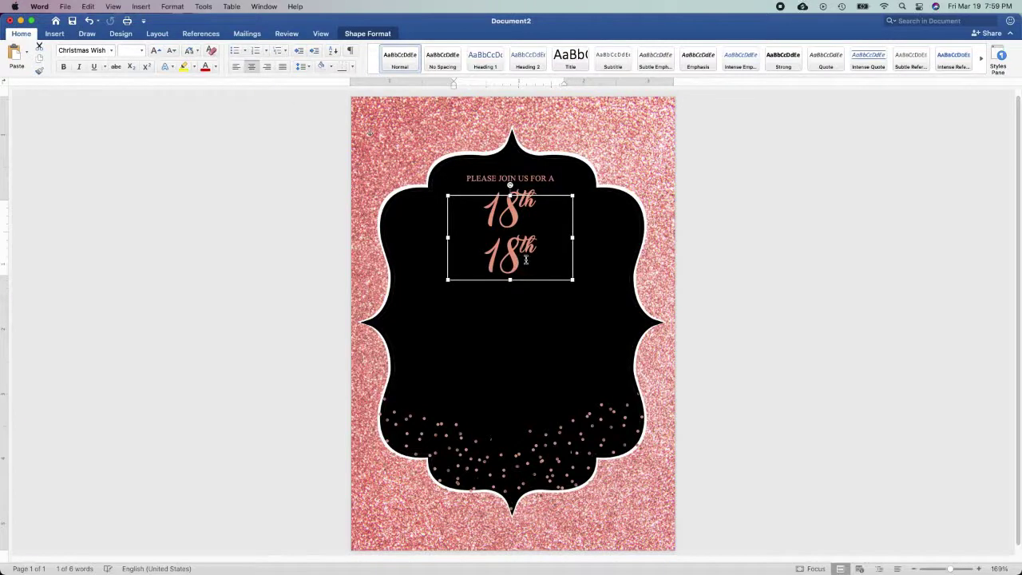
- Replace the duplicate's text with 'Birthday', widen and heighten its box, and reduce it to 71 pt
key(super+a)
text(B)
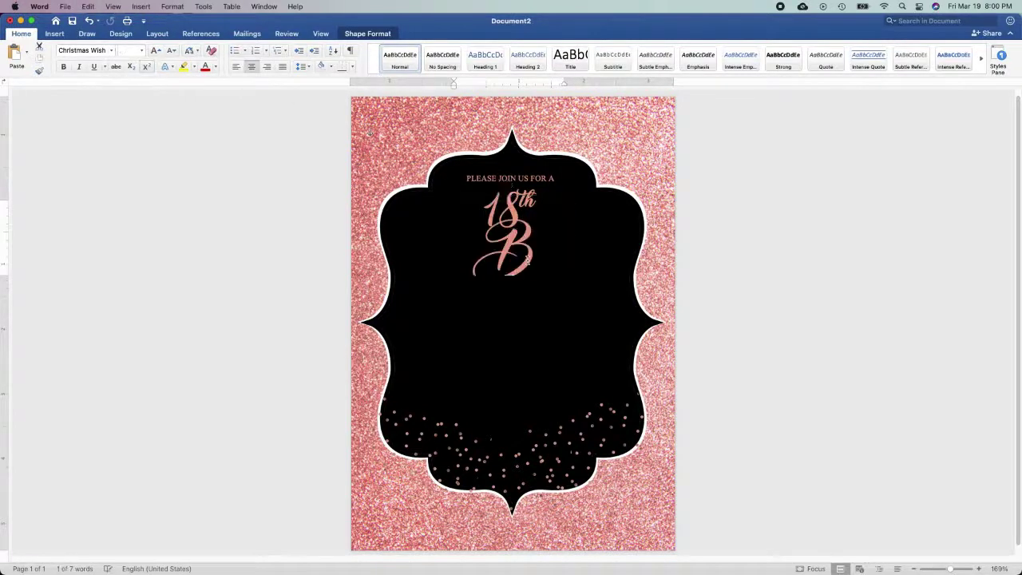
text(irthda)
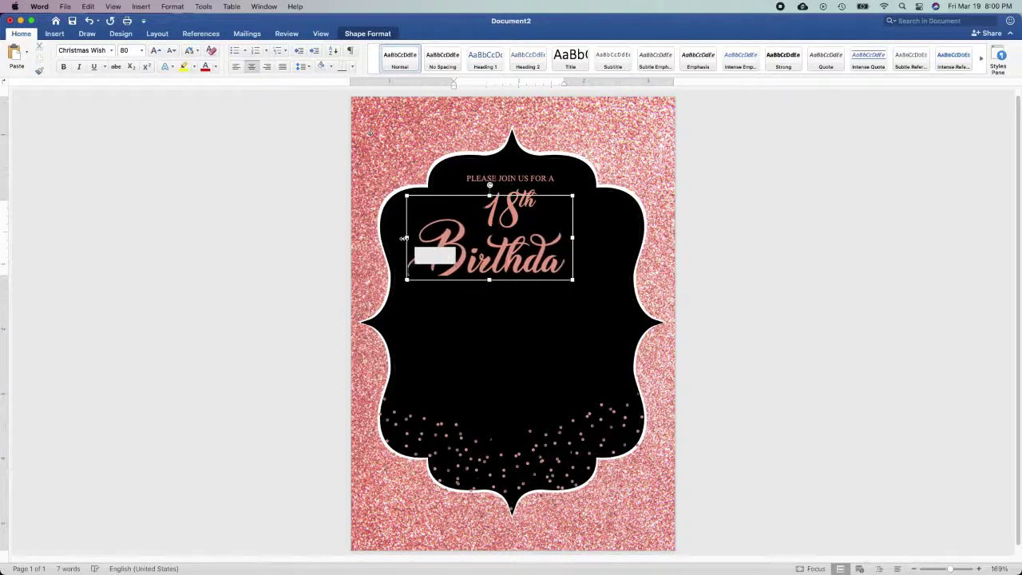
drag(448, 239, 397, 238)
drag(573, 238, 632, 238)
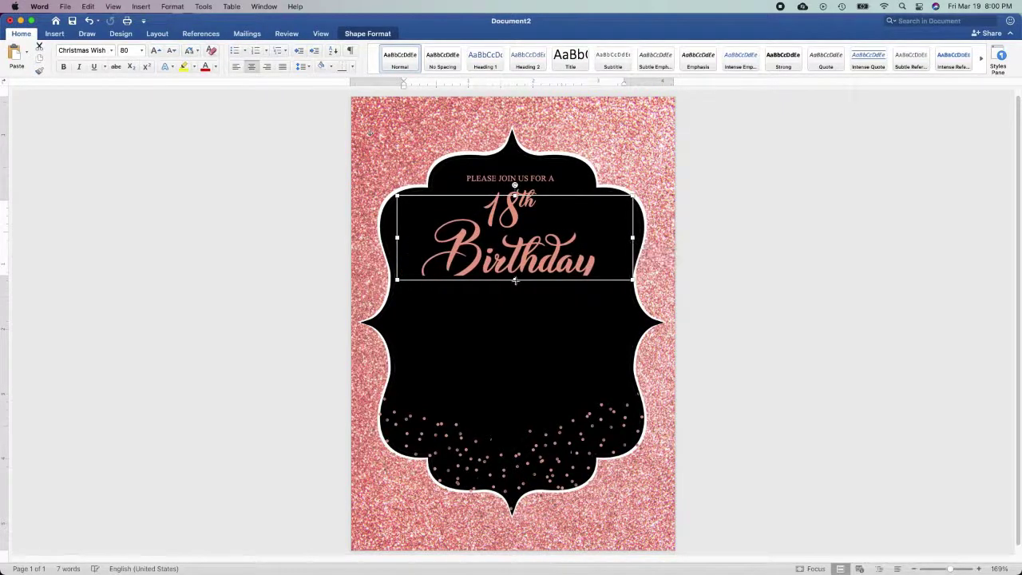
drag(515, 280, 515, 294)
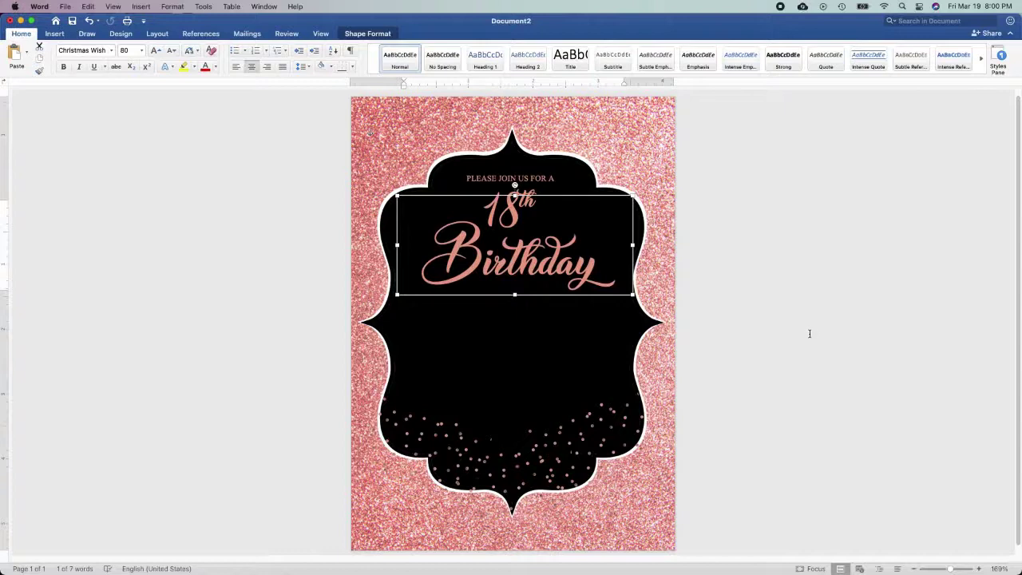
key(super+bracketleft)
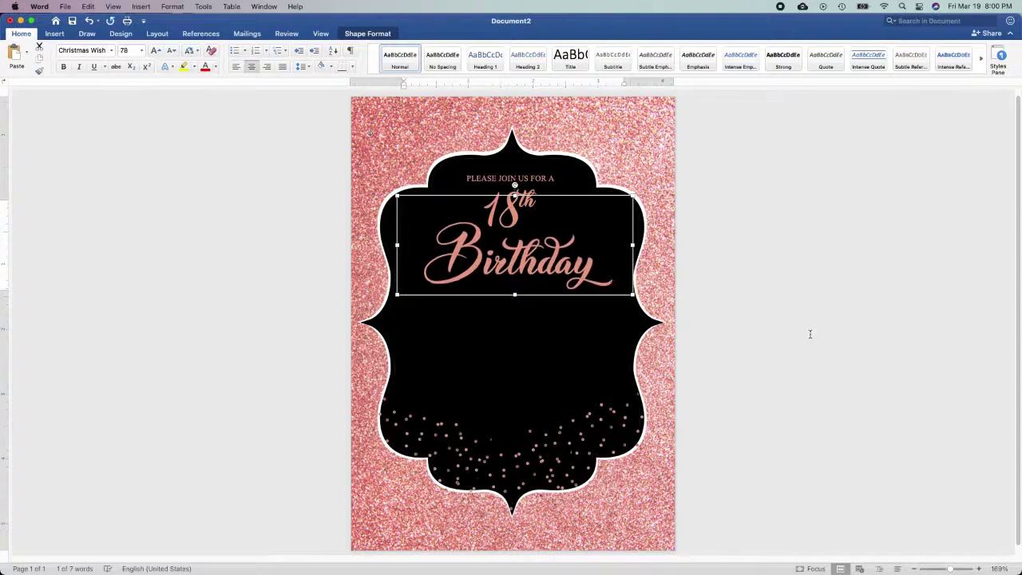
key(super+bracketleft)
key(super+bracketleft)
key(super+bracketleft)
key(super+bracketleft)
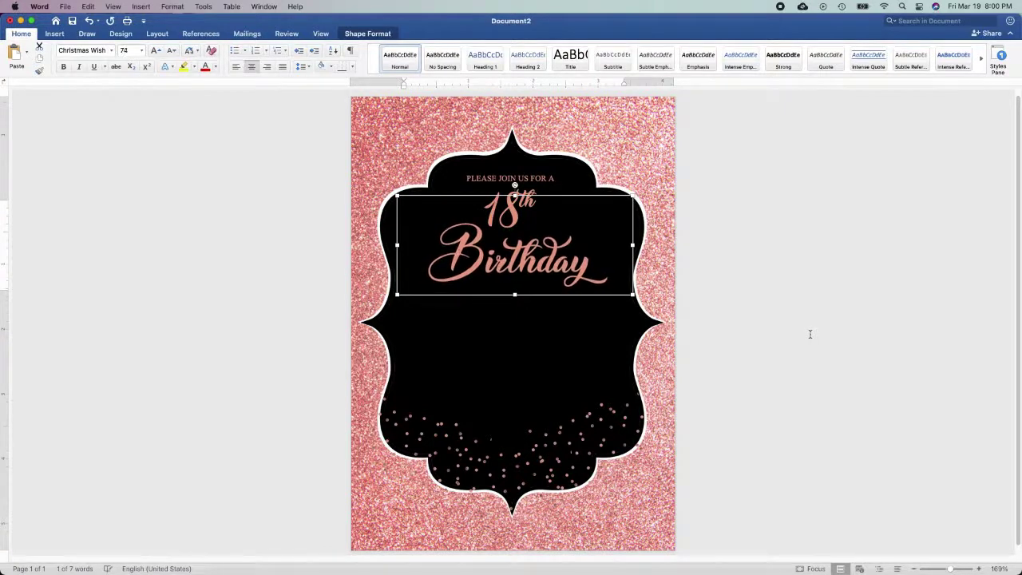
key(super+bracketleft)
key(super+bracketleft)
key(super+bracketleft)
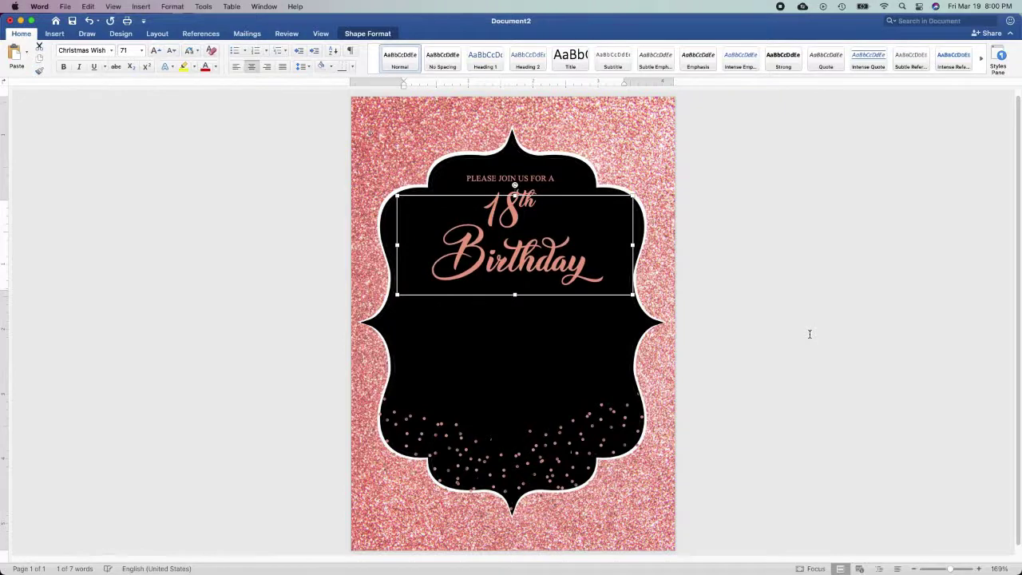
click(809, 334)
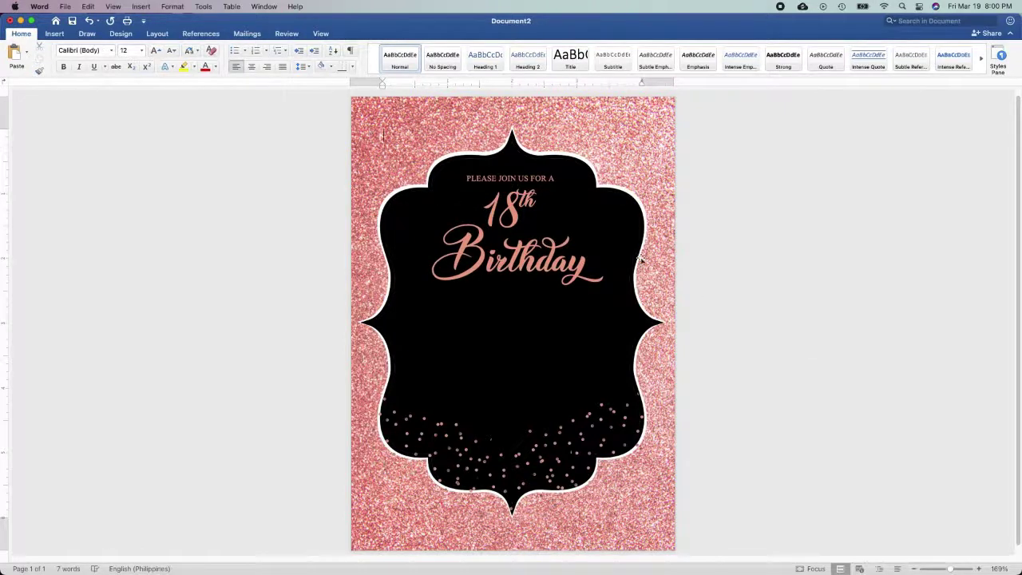
- Duplicate the PLEASE JOIN US FOR A line and place the copy below Birthday
click(527, 180)
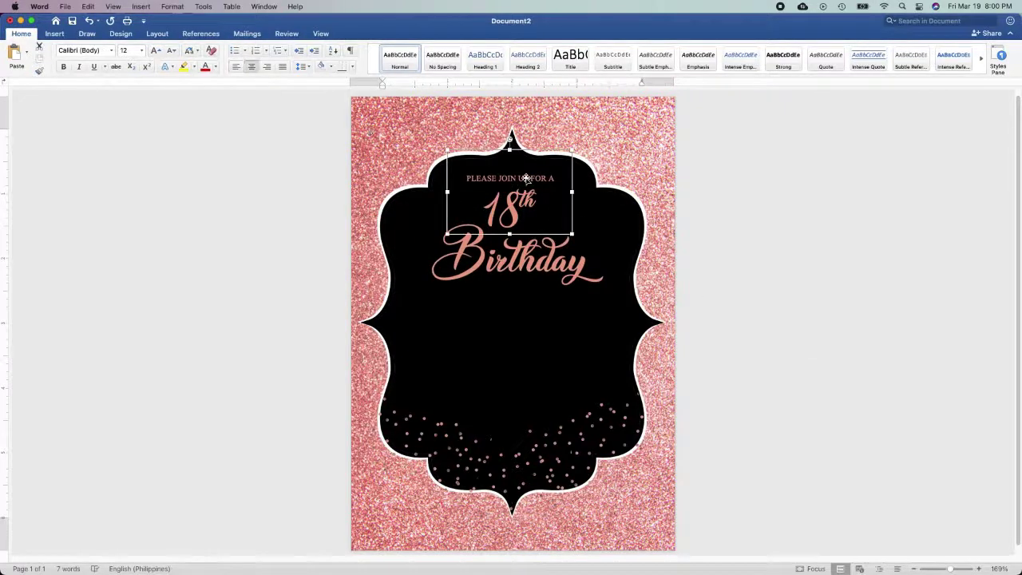
click(153, 34)
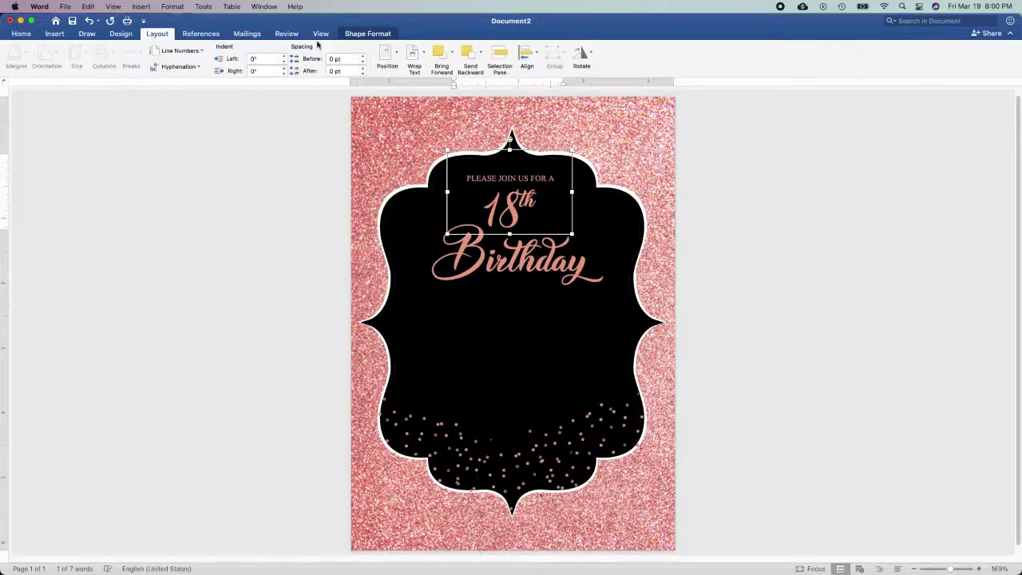
click(480, 62)
click(479, 71)
click(500, 174)
mouse_move(501, 175)
mouse_down()
mouse_move(499, 285)
mouse_move(511, 287)
mouse_up()
- Change the copy's text to CELEBRATION, enlarge it two sizes, and nudge it lower
double_click(511, 286)
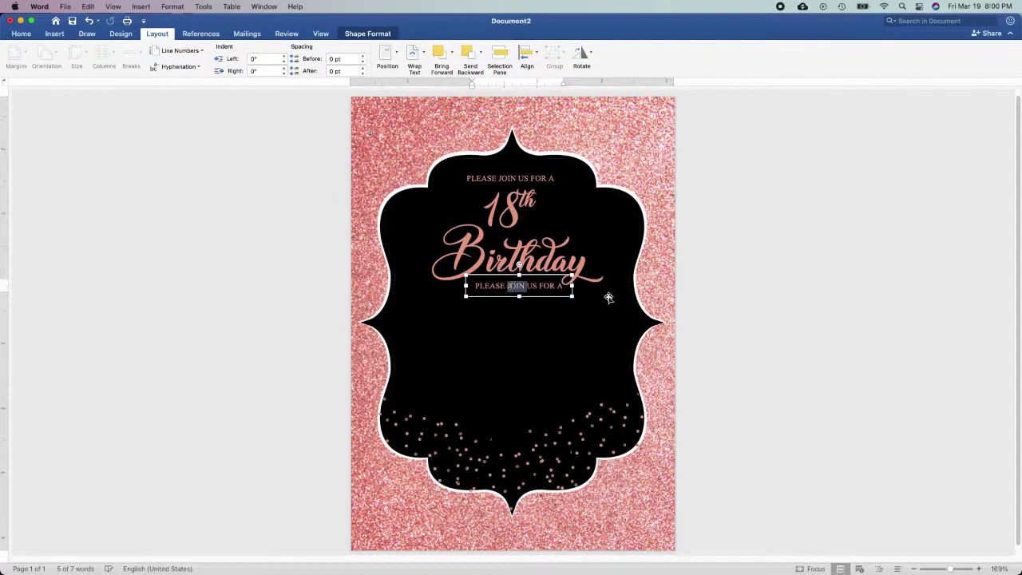
key(super+a)
text(CE)
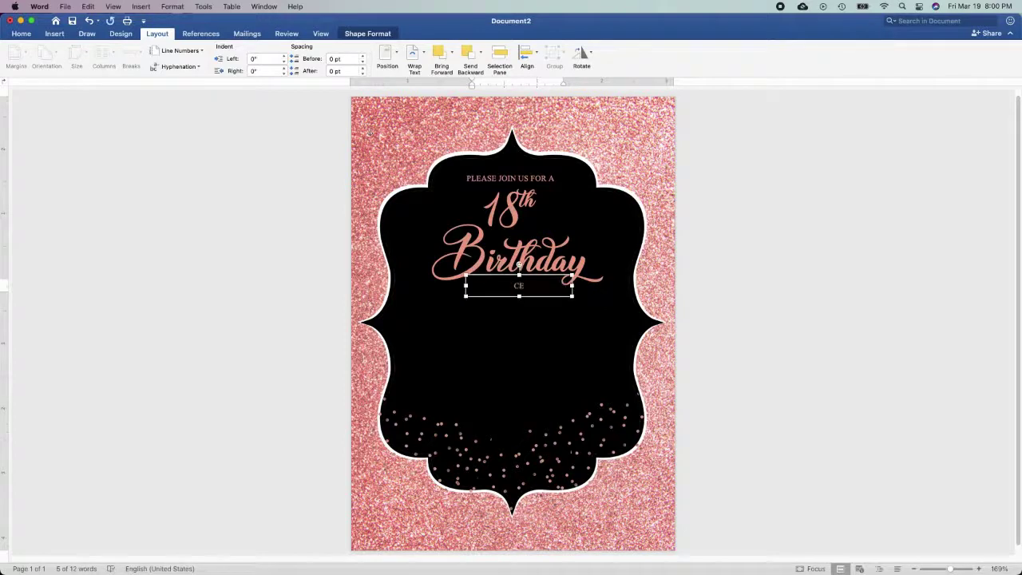
text(LEBRATION)
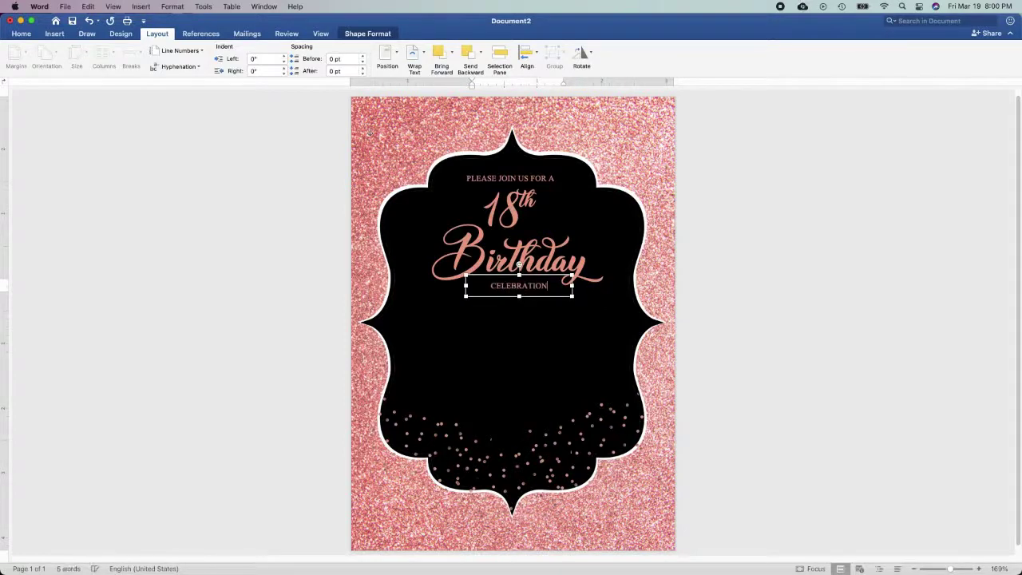
key(super+a)
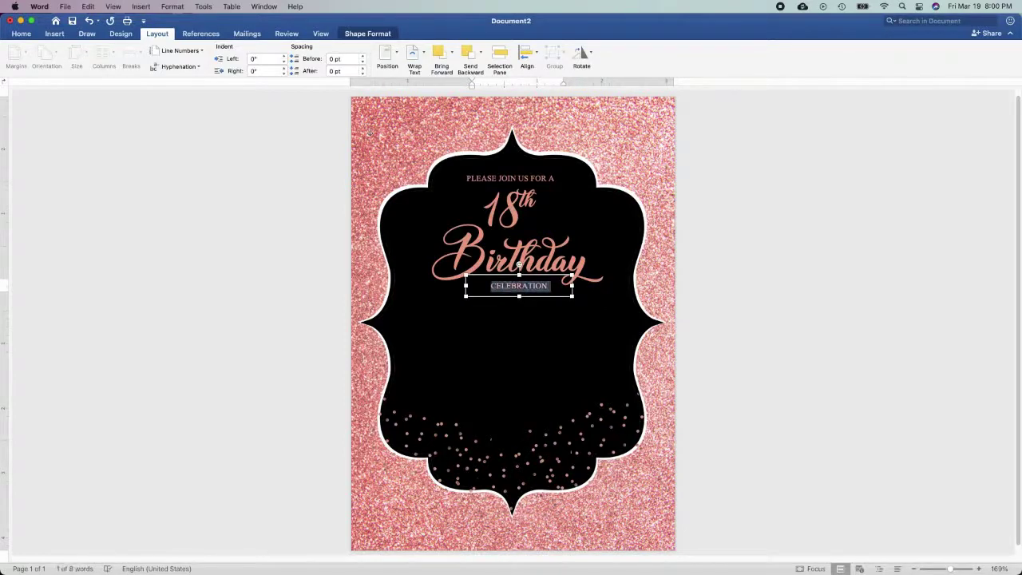
key(super+shift+period)
key(super+shift+period)
key(super+shift+period)
key(super+shift+period)
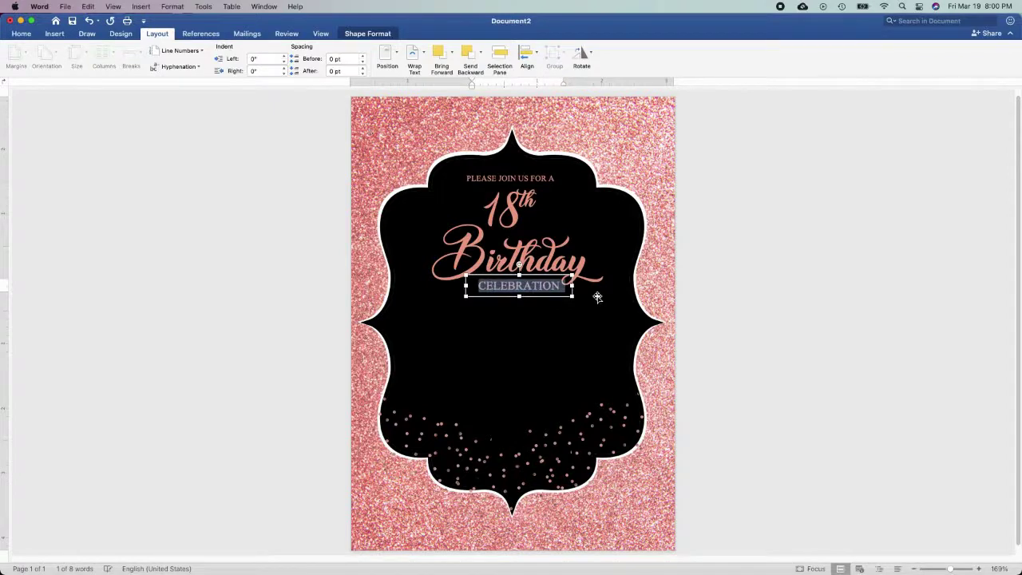
key(super+shift+period)
drag(549, 297, 548, 302)
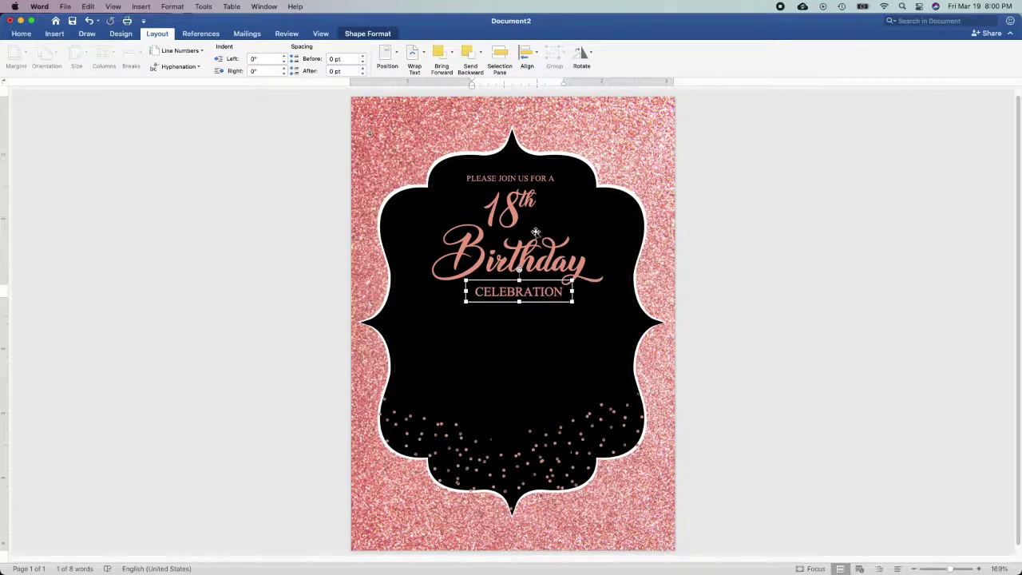
click(516, 176)
- Paste another copy of PLEASE JOIN US FOR A below CELEBRATION and retype it as IN HONOR OF
key(super+c)
key(super+v)
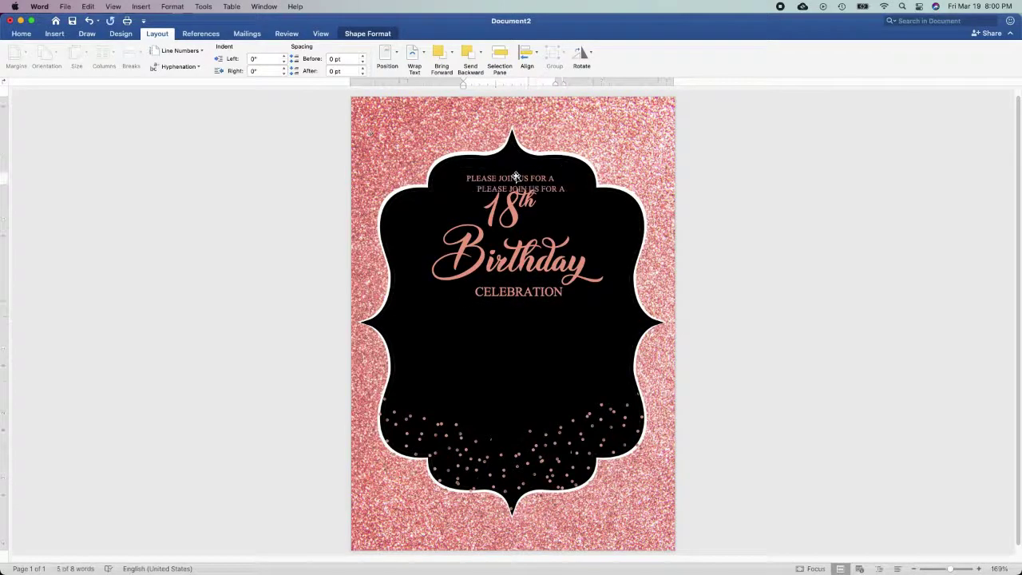
drag(525, 189, 519, 316)
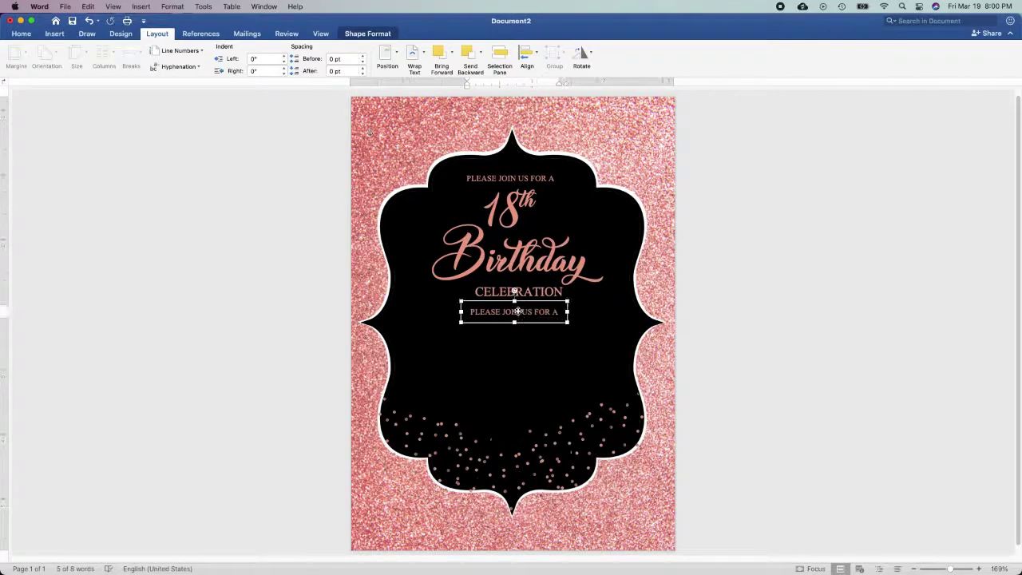
triple_click(514, 313)
scroll(550, 322, up, 3)
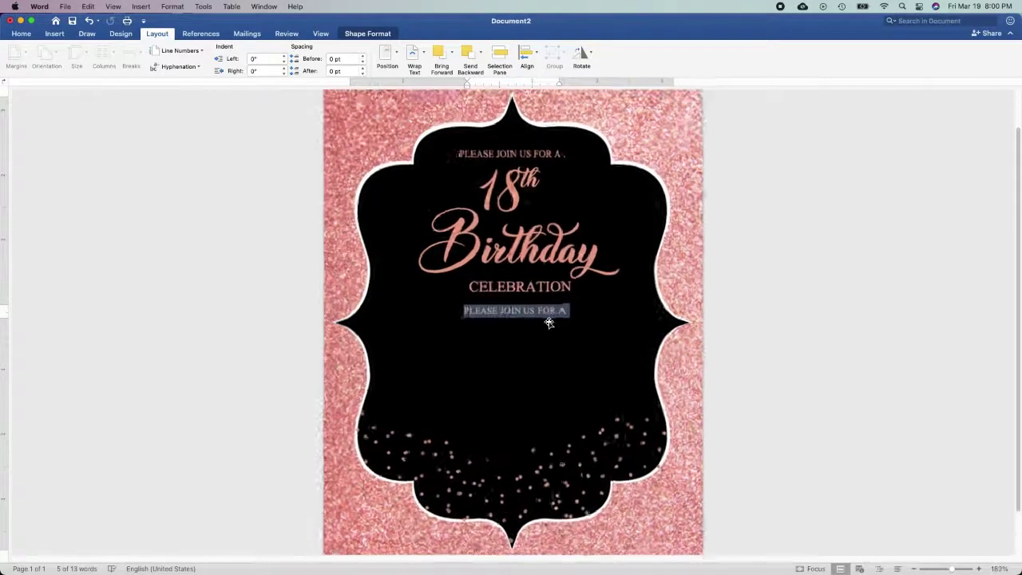
text(IN)
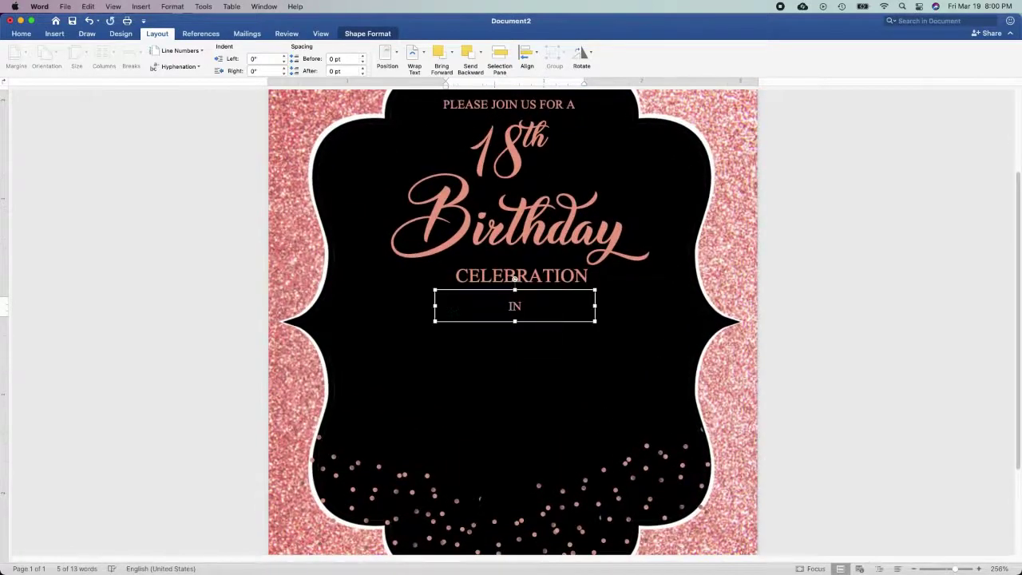
text( HONOR O)
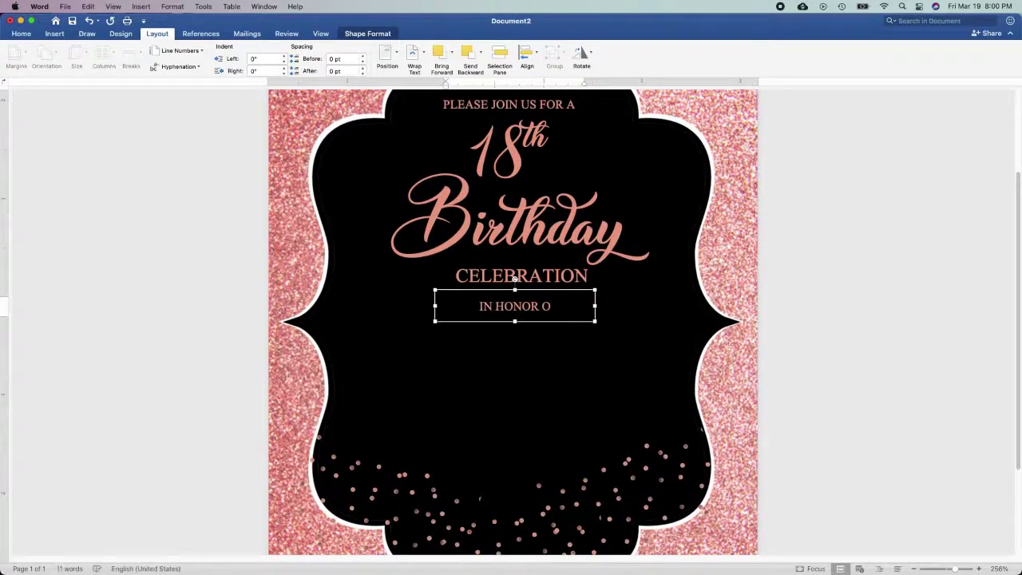
text(F)
- Move the second Birthday copy below IN HONOR OF and replace it with the honoree's full name
click(515, 230)
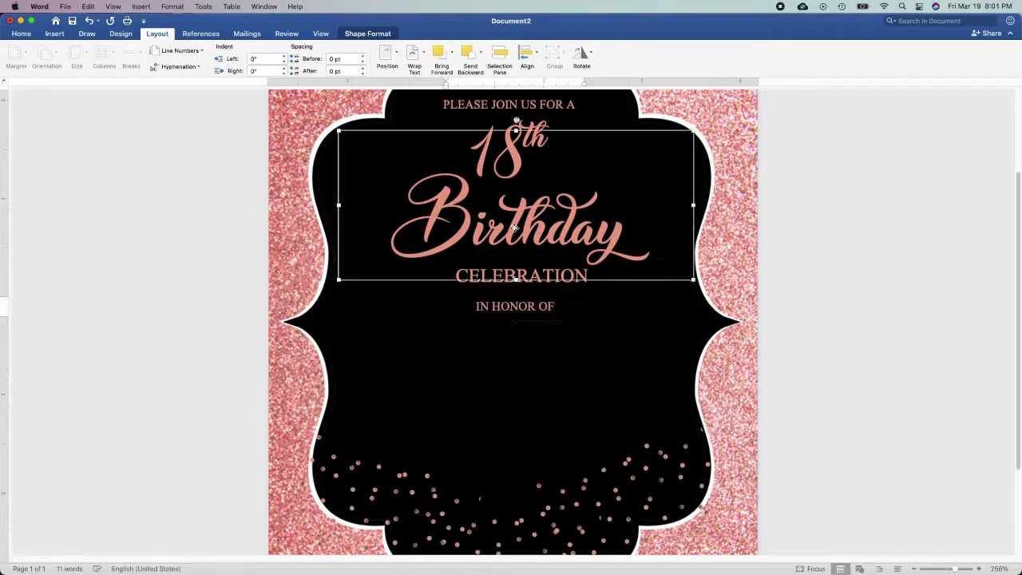
drag(525, 247, 503, 369)
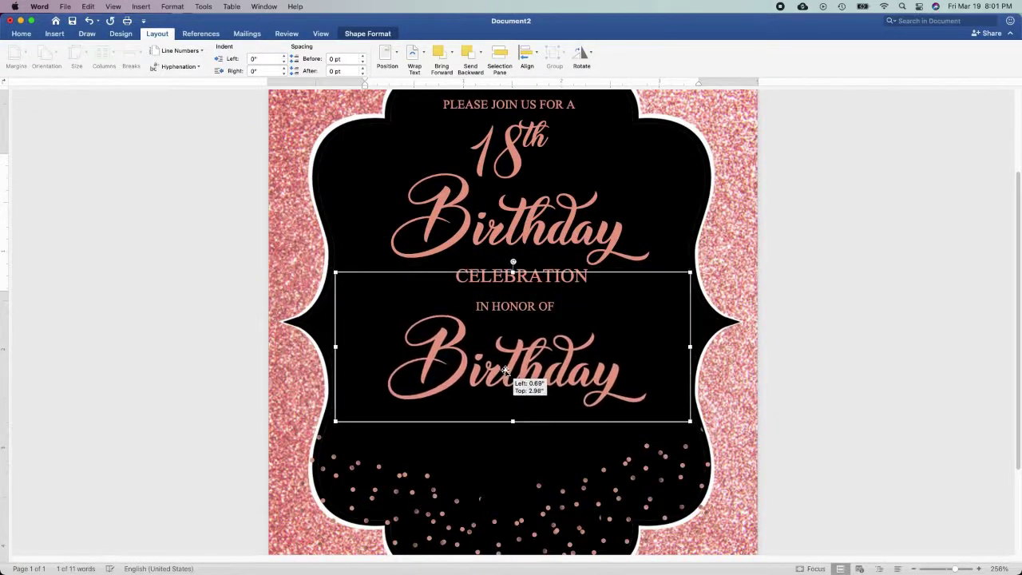
drag(503, 369, 504, 365)
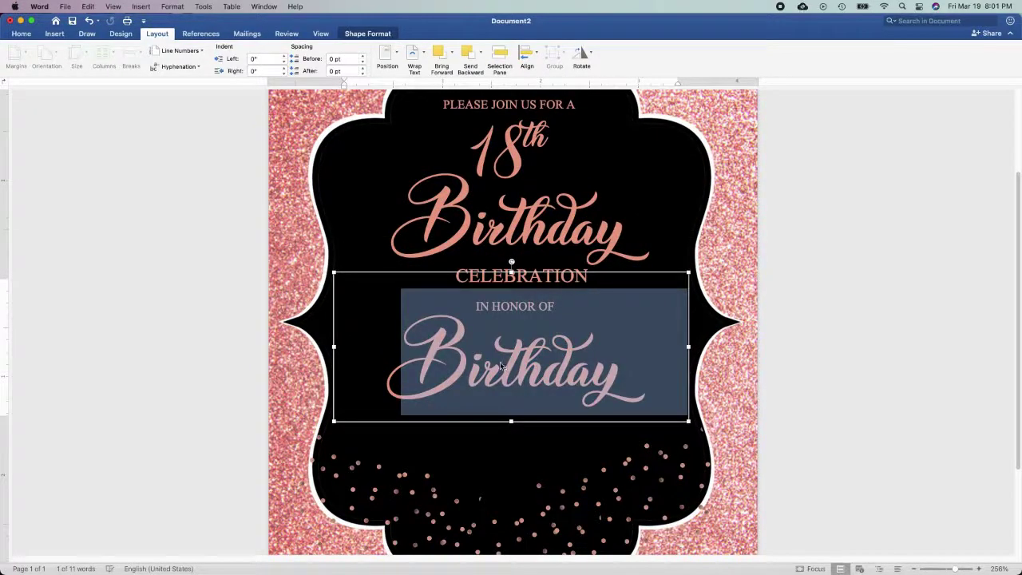
text(Ca)
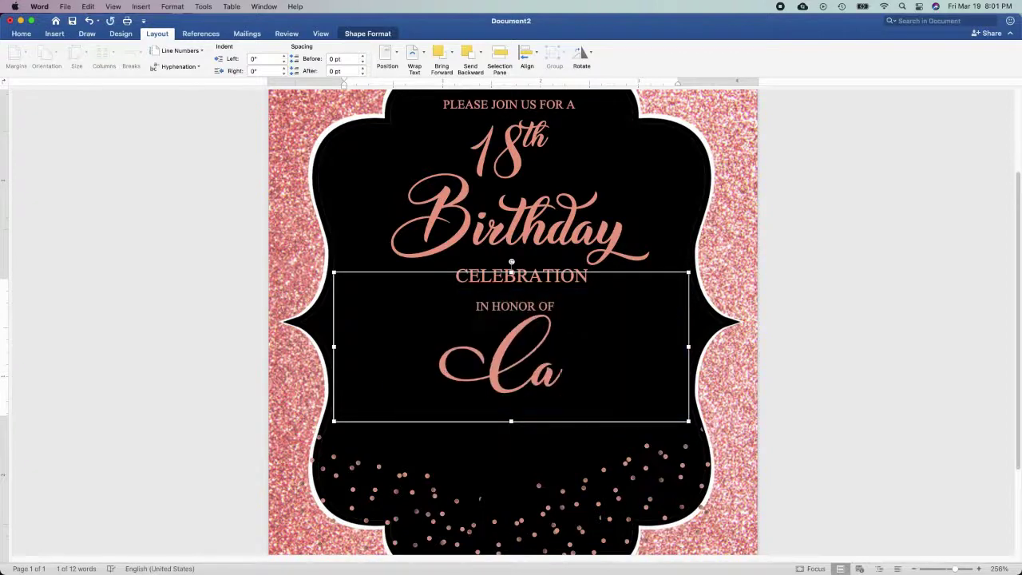
text(ssy Soria)
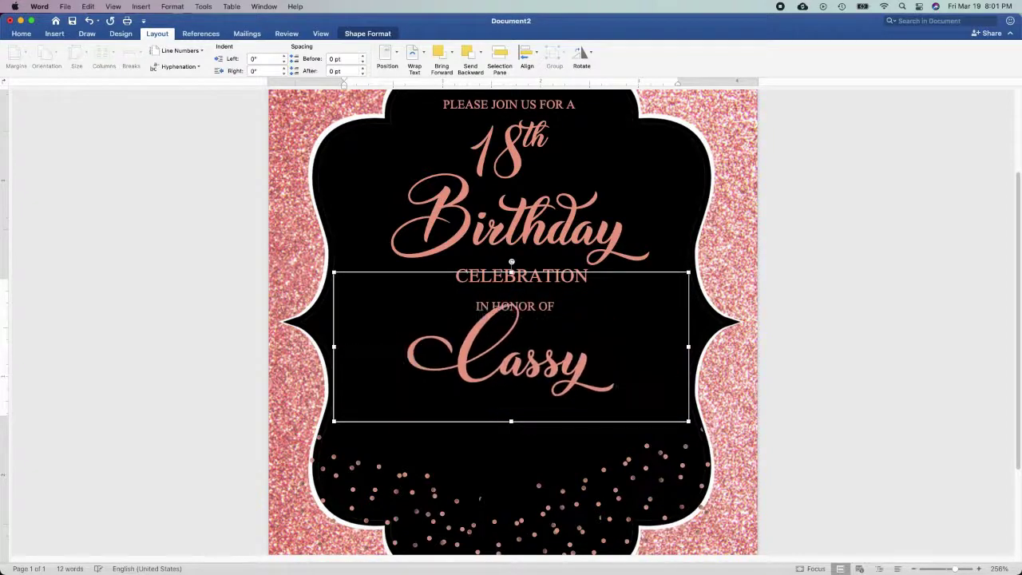
- Shrink the name's font size four steps so it fits on one line
key(shift+alt+Left)
key(shift+alt+Left)
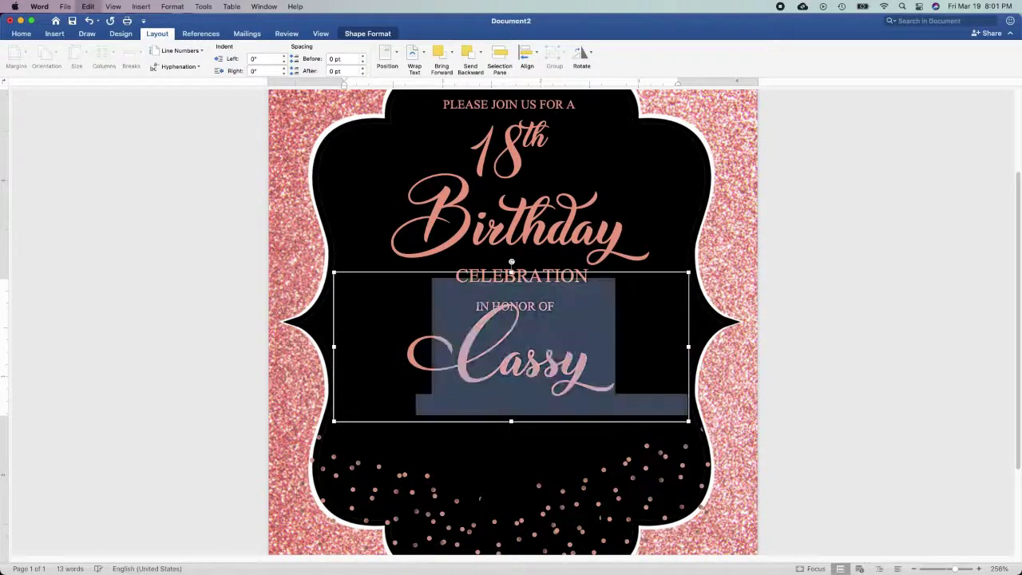
key(super+bracketleft)
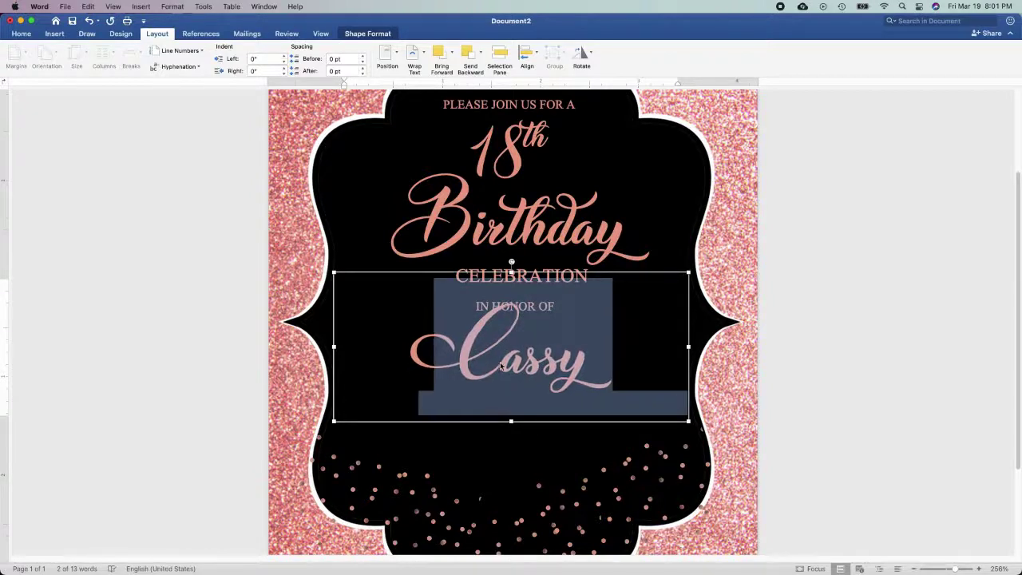
key(super+bracketleft)
key(super+bracketleft)
key(super+bracketleft)
key(super+bracketleft)
key(super+bracketleft)
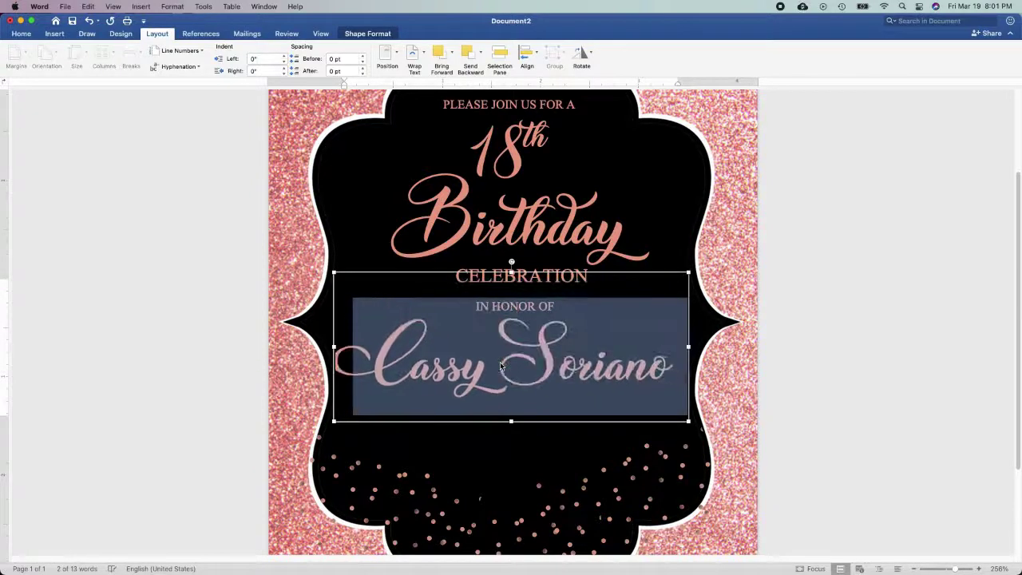
key(super+bracketleft)
key(super+bracketleft)
key(super+bracketleft)
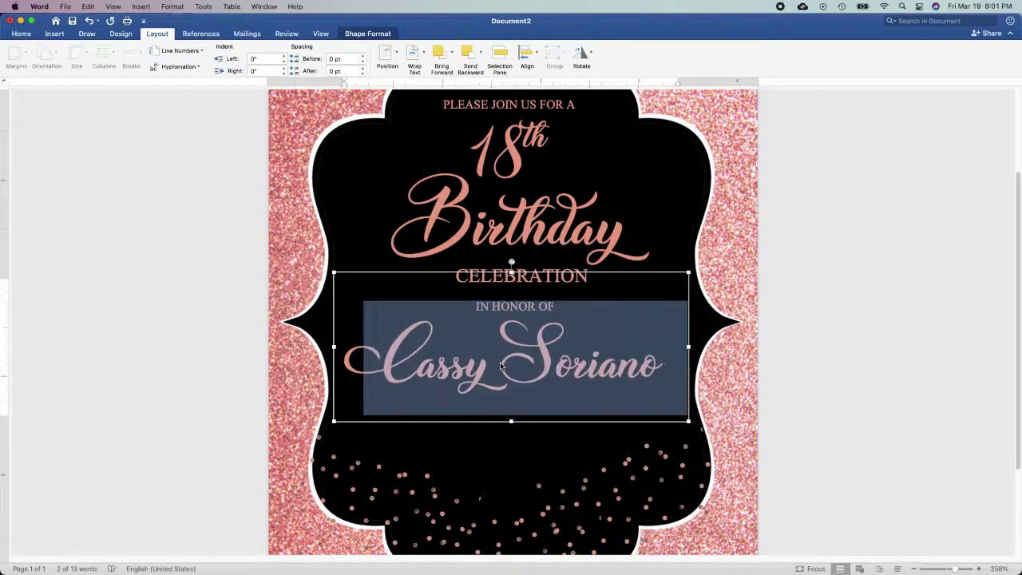
key(super+bracketleft)
key(super+bracketleft)
key(super+bracketleft)
key(super+bracketleft)
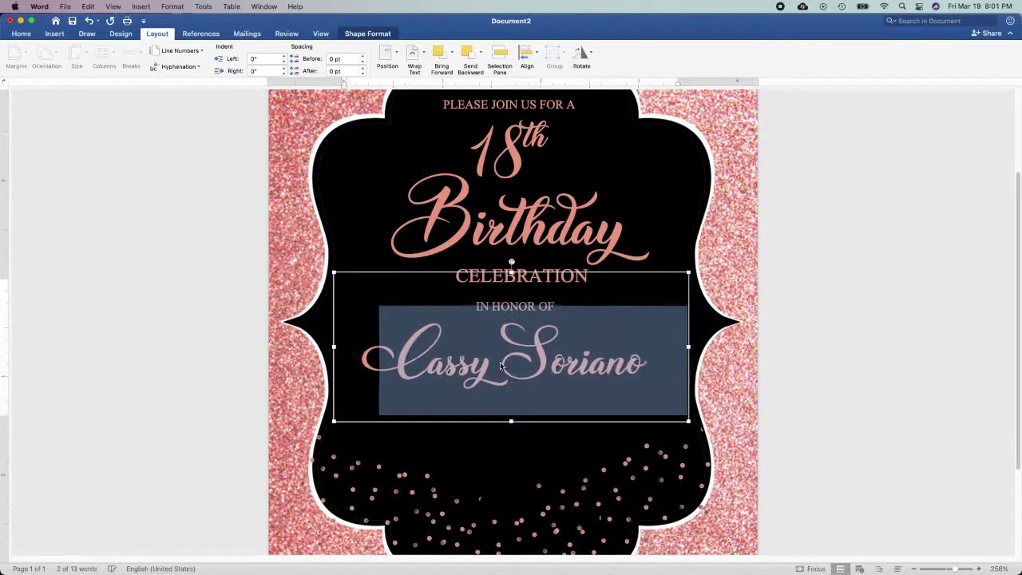
click(797, 393)
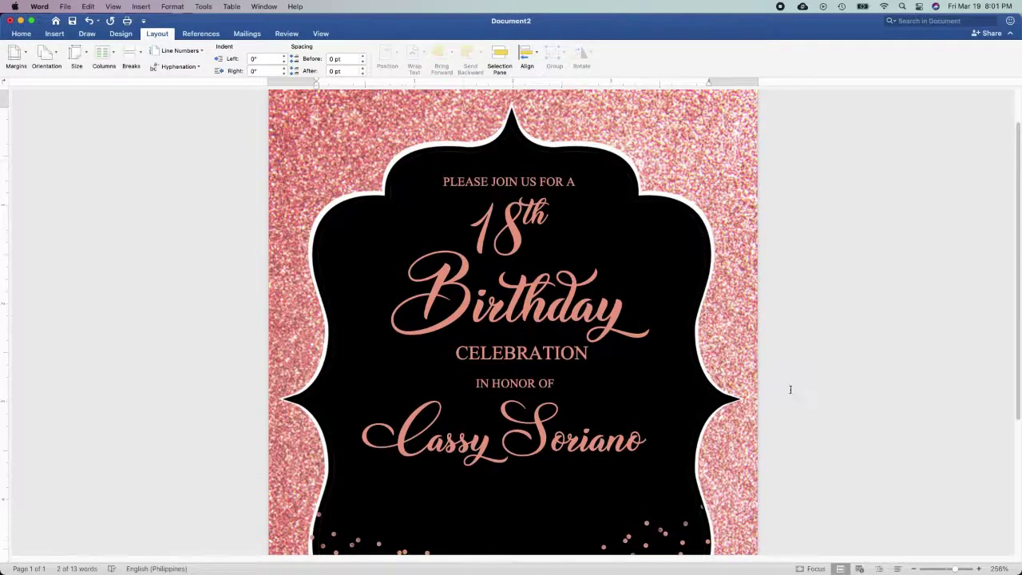
scroll(797, 392, down, 2)
scroll(750, 375, down, 1)
click(536, 287)
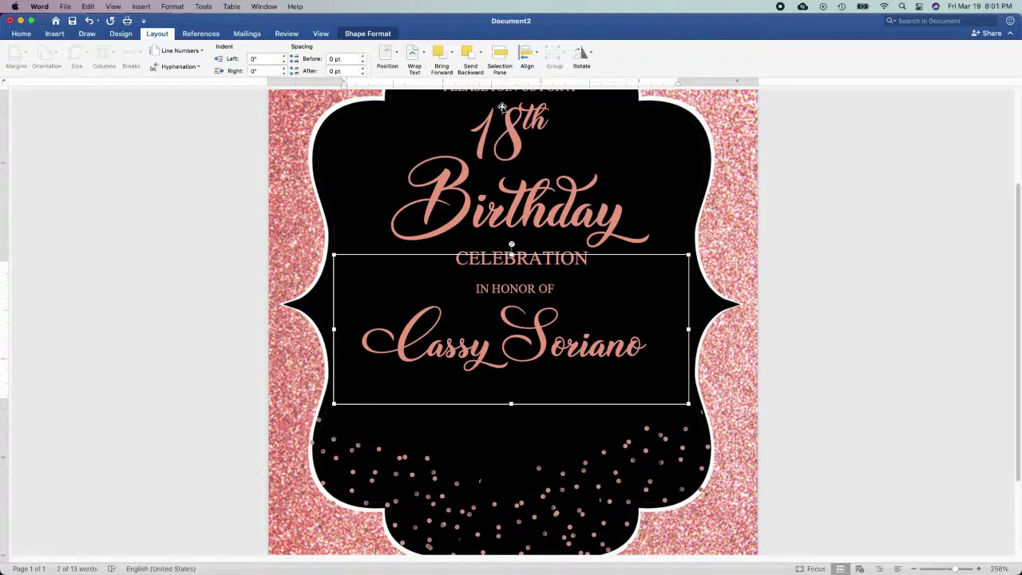
- Paste a copy of the IN HONOR OF line below the honoree's name and select its text
click(481, 55)
click(487, 77)
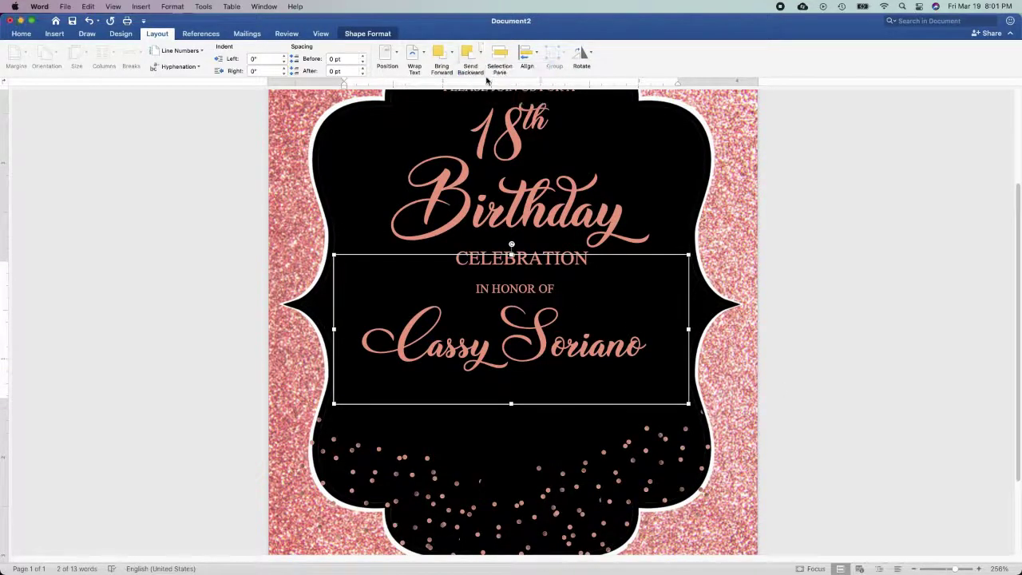
click(522, 286)
key(super+v)
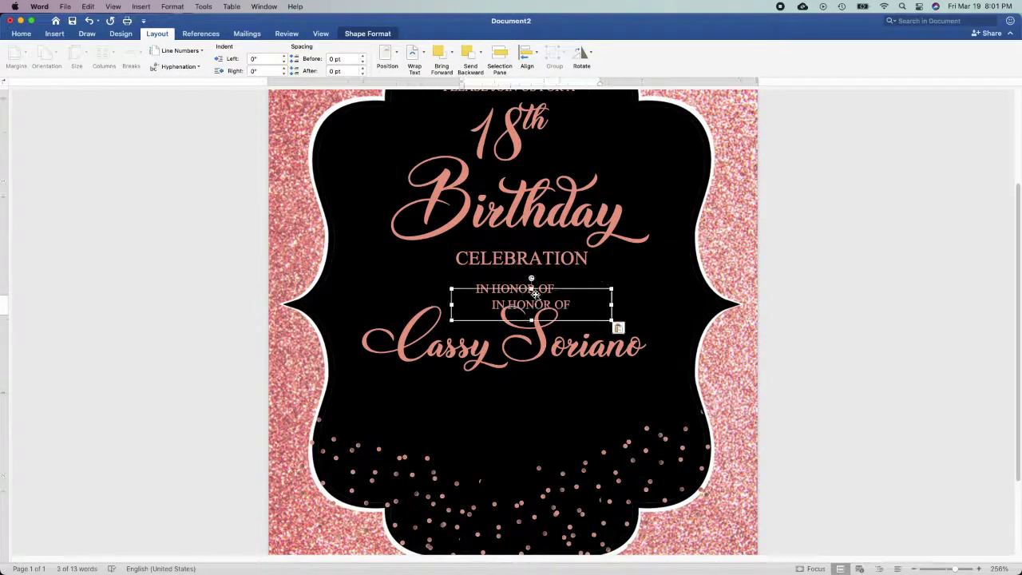
drag(537, 297, 526, 393)
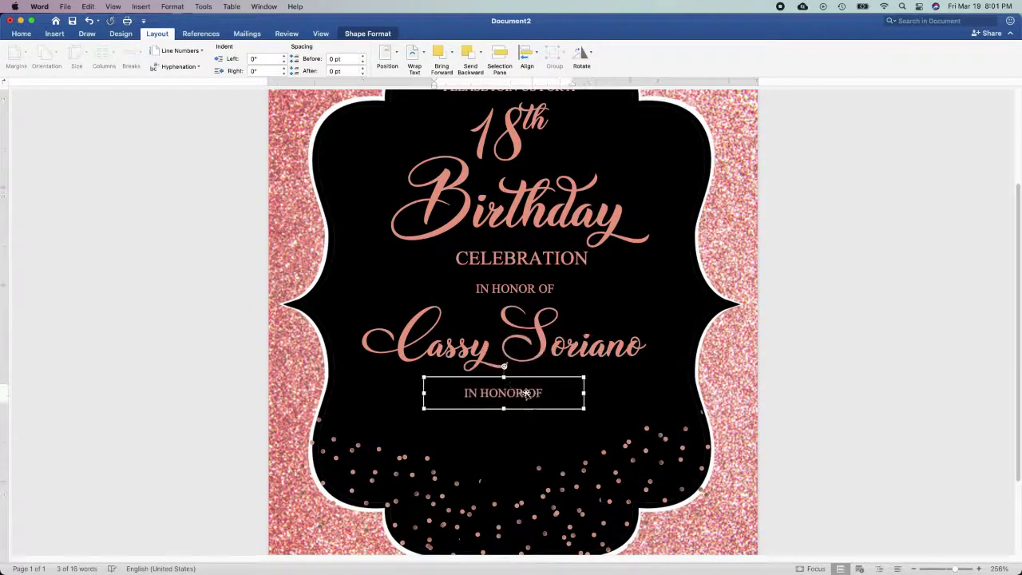
double_click(520, 392)
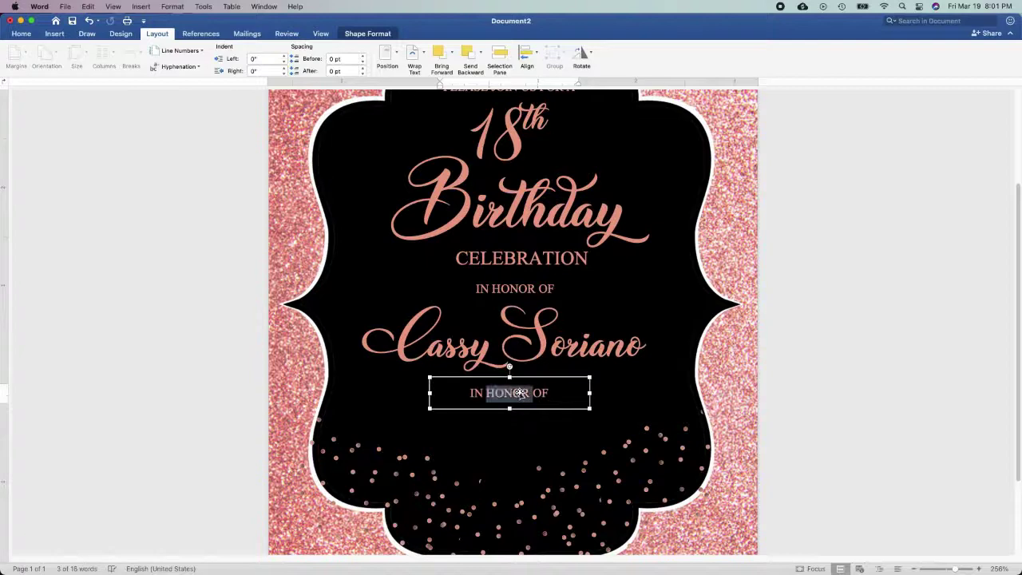
triple_click(520, 392)
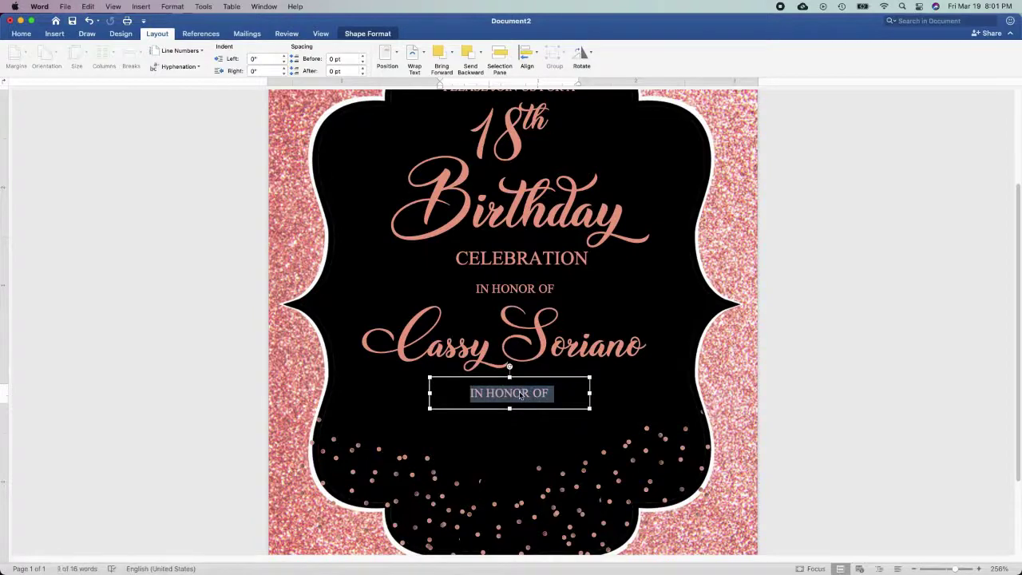
- Type the date SUNDAY, MARCH 28, 2021 and enlarge the details text box
scroll(520, 394, up, 5)
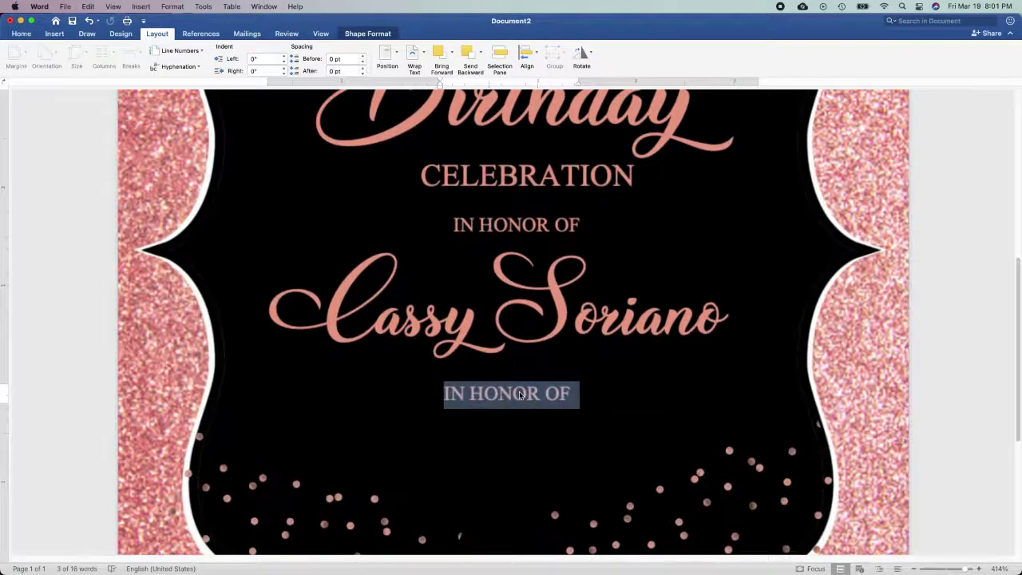
scroll(528, 394, down, 5)
scroll(527, 391, down, 3)
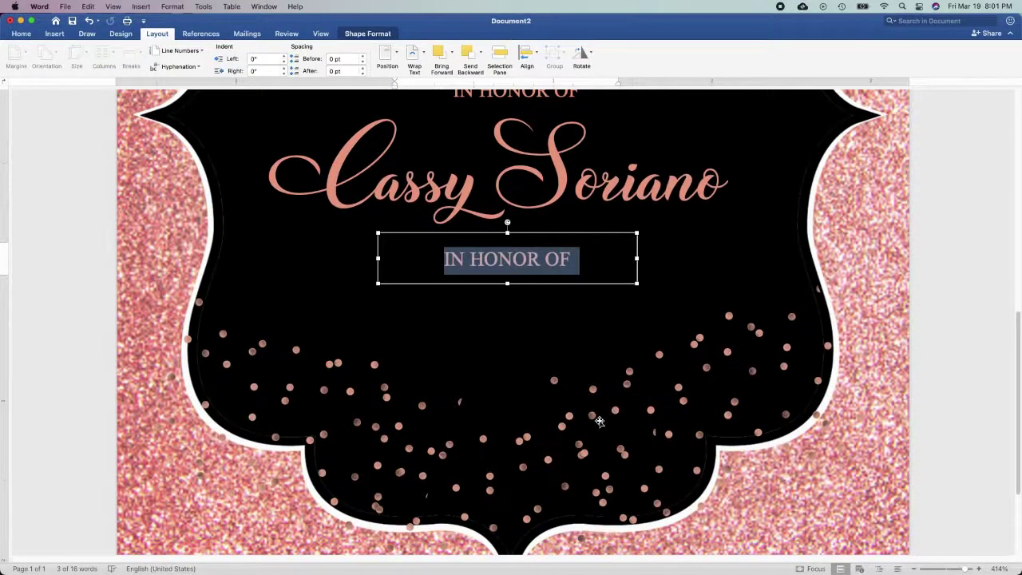
text(SUNDAY)
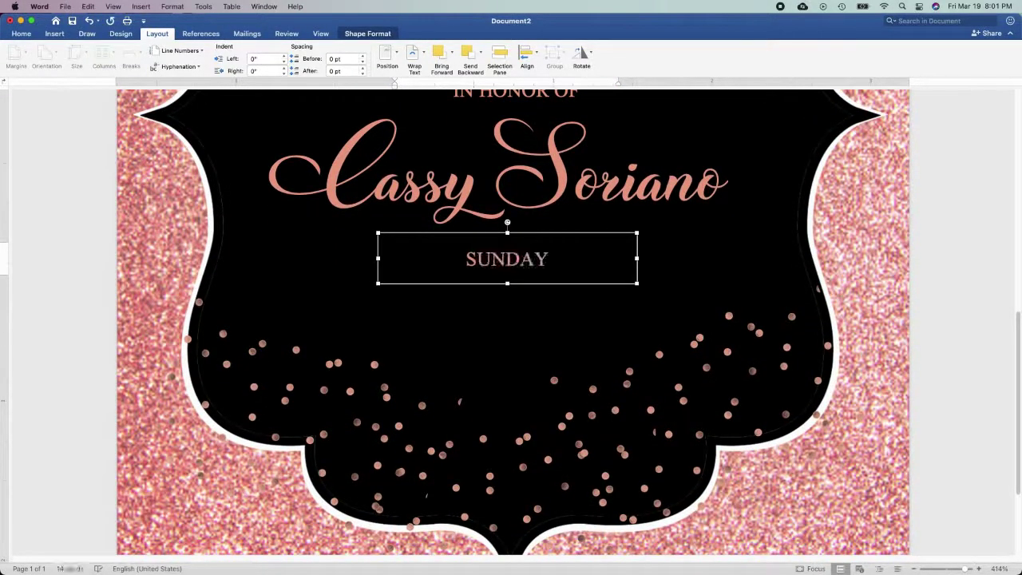
text(, MARCH)
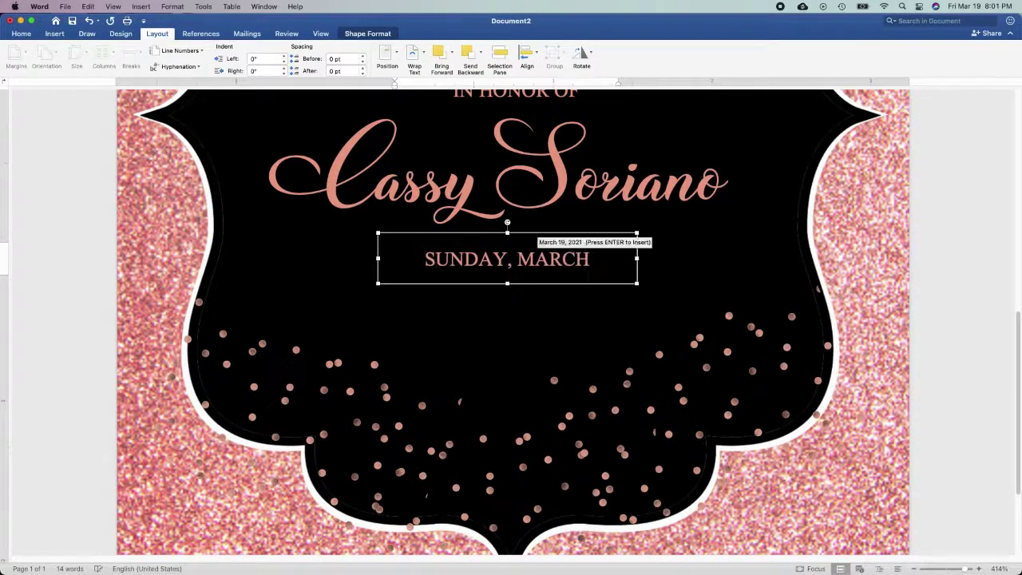
text( 28, 2021)
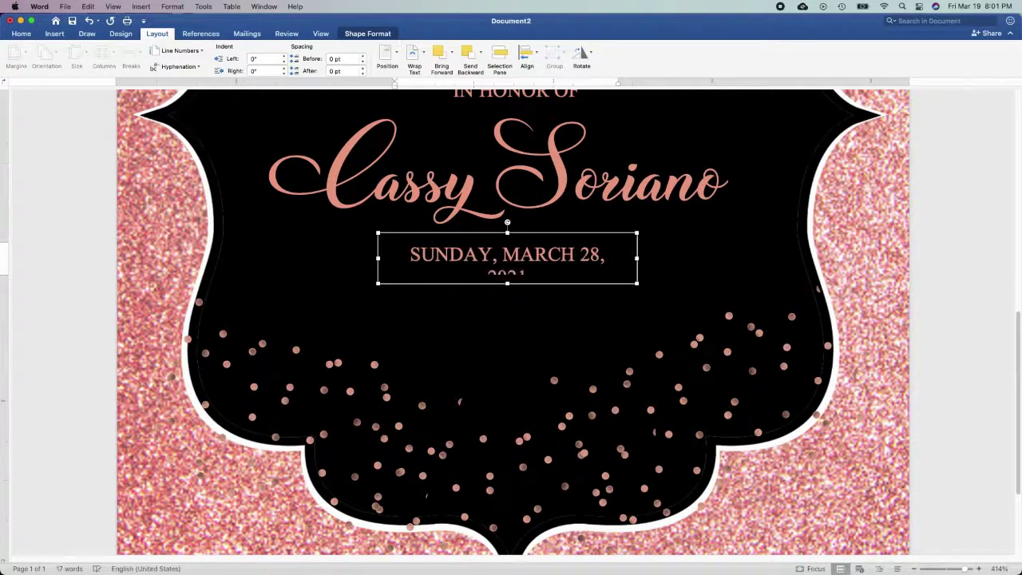
drag(635, 282, 681, 372)
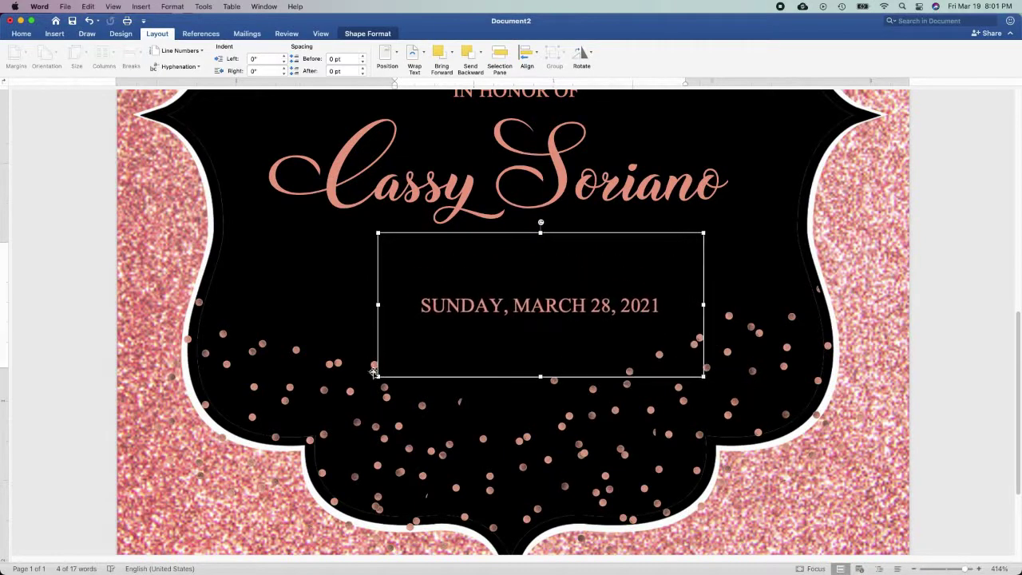
drag(377, 376, 310, 389)
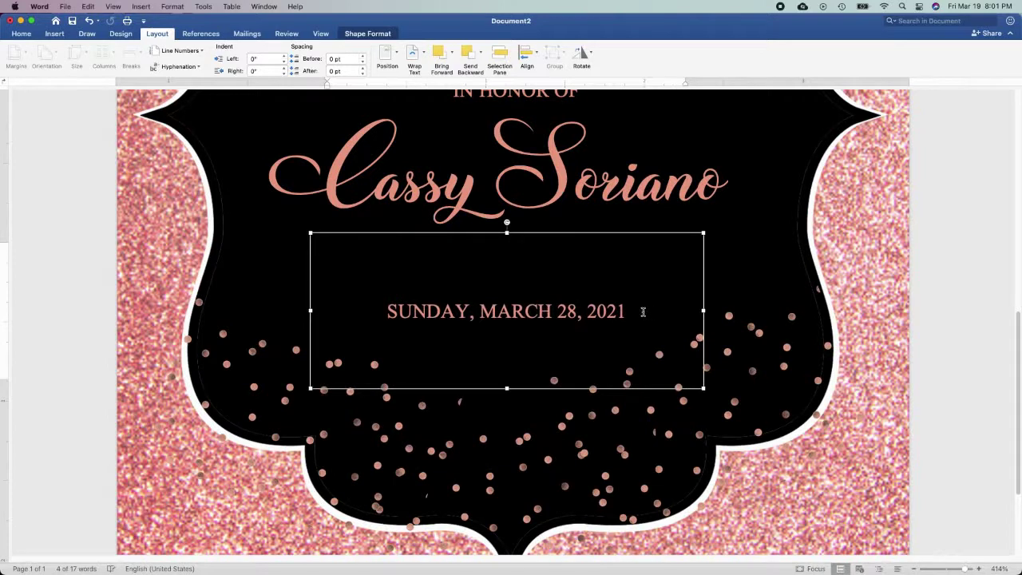
- Correct the year to 2021 and add lines for 5:00 PM – 8:00 PM, HOTEL TRISH and MANGALDAN PANGASINAN
key(BackSpace)
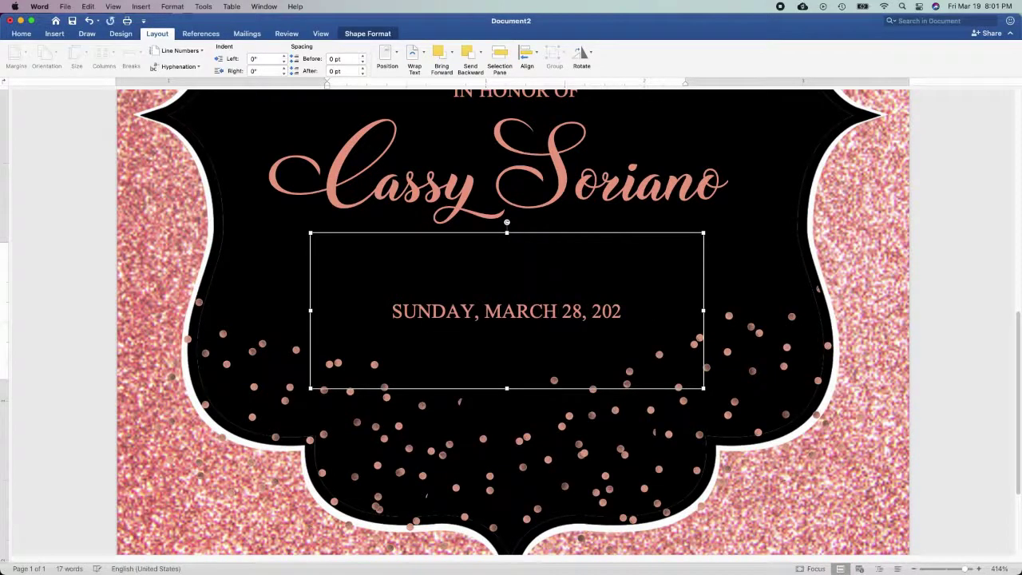
text(1)
key(Return)
text(5:00 P)
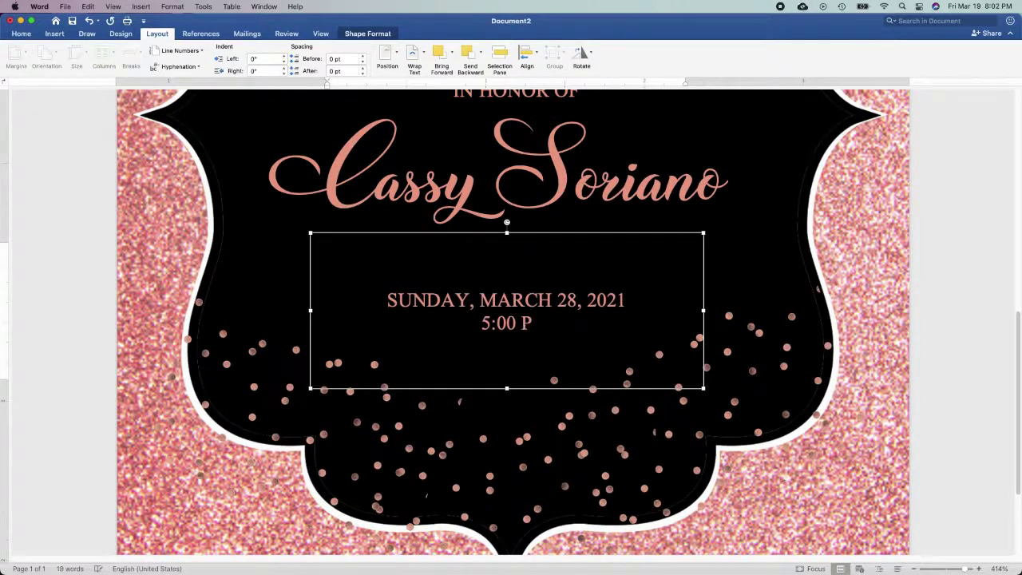
text(M -)
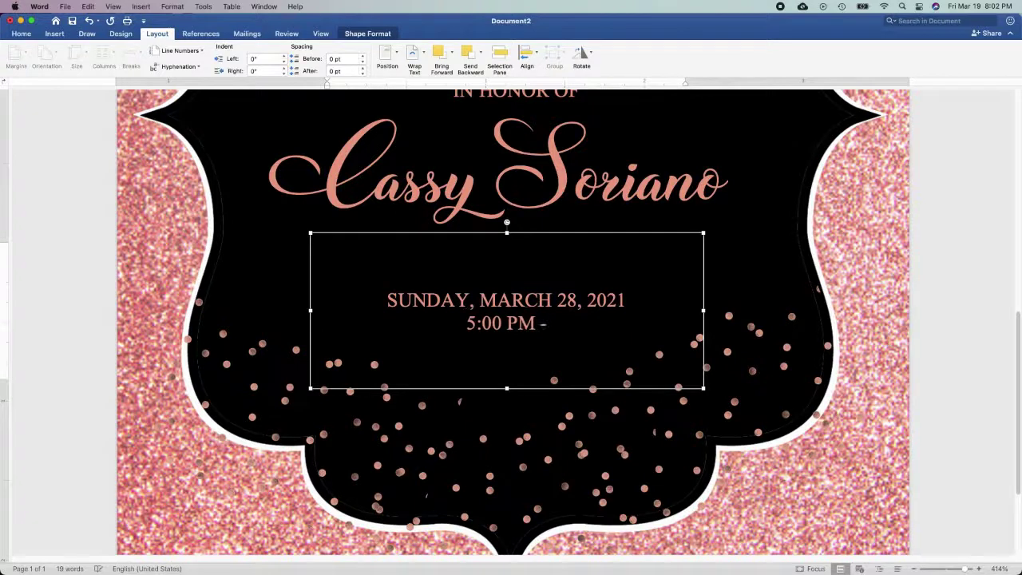
text(8:00)
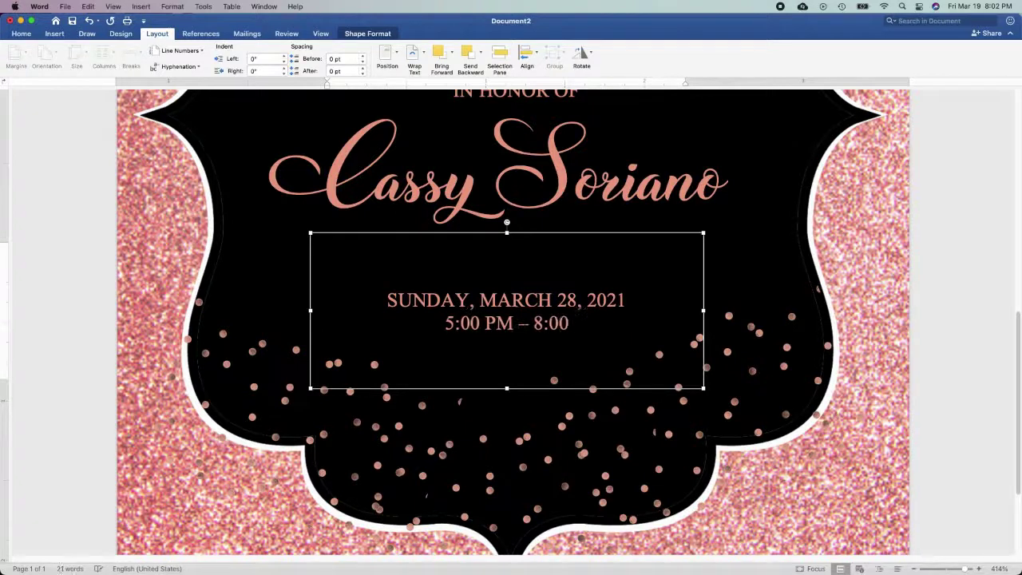
text( PM)
key(Return)
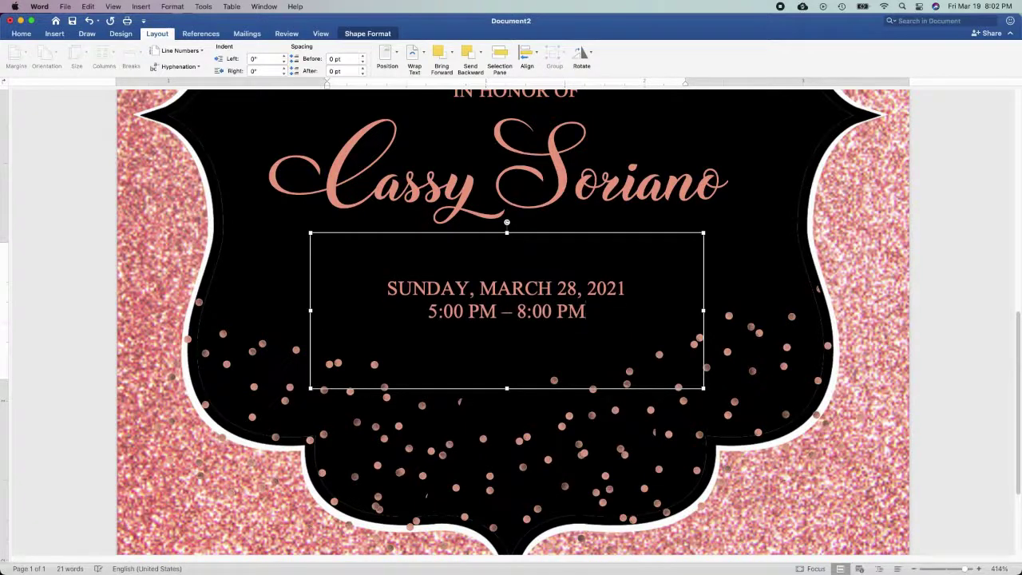
text(HOTEL)
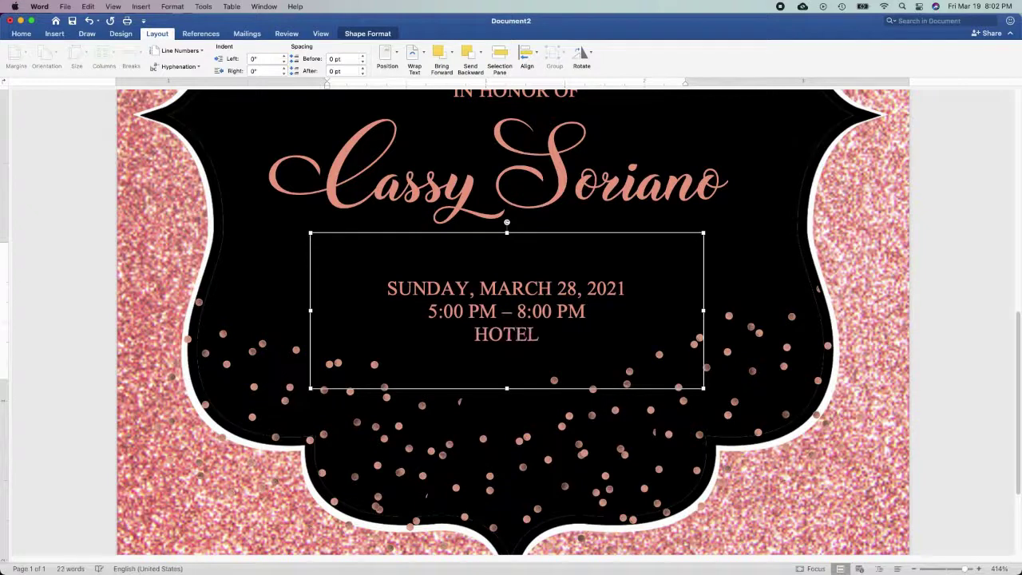
text( TRISH)
key(Return)
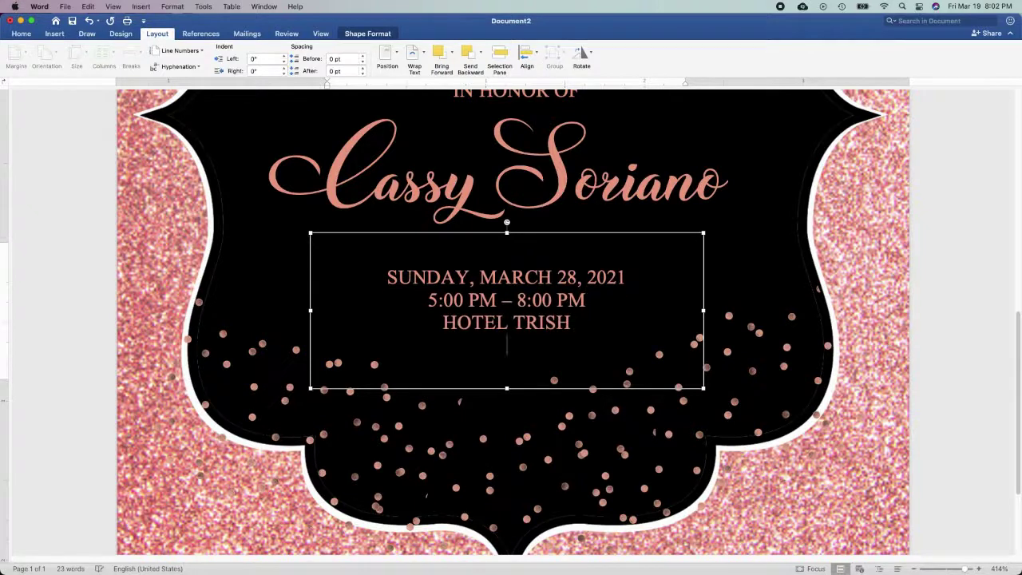
text(MANAGLD)
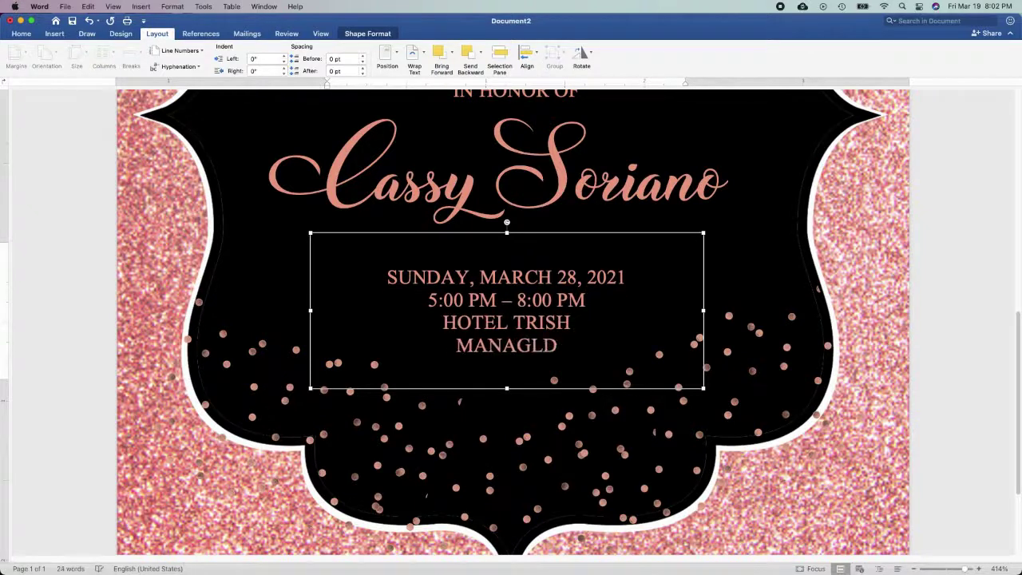
key(BackSpace)
key(BackSpace)
key(BackSpace)
key(BackSpace)
text(GALDAN)
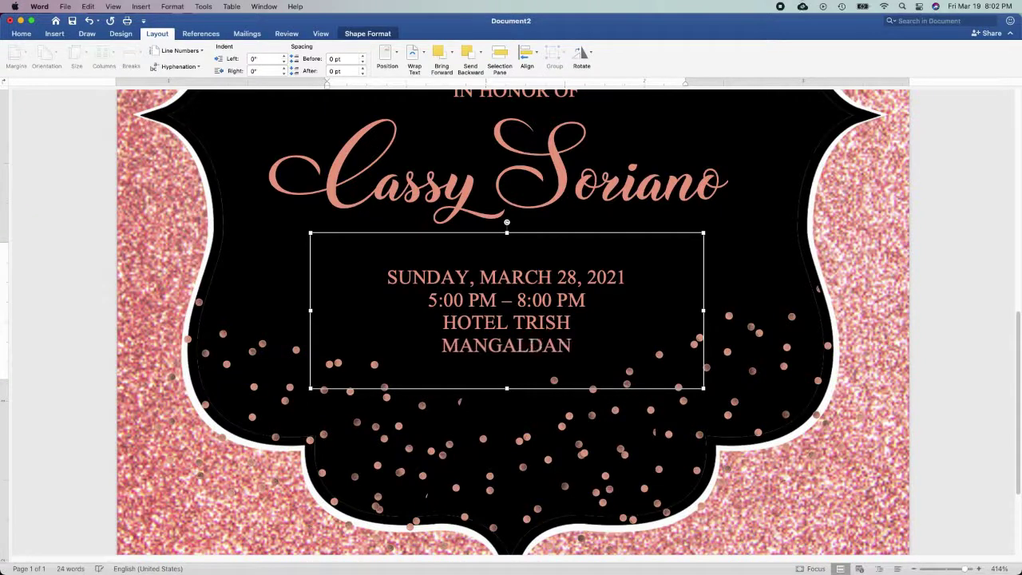
text( PABN)
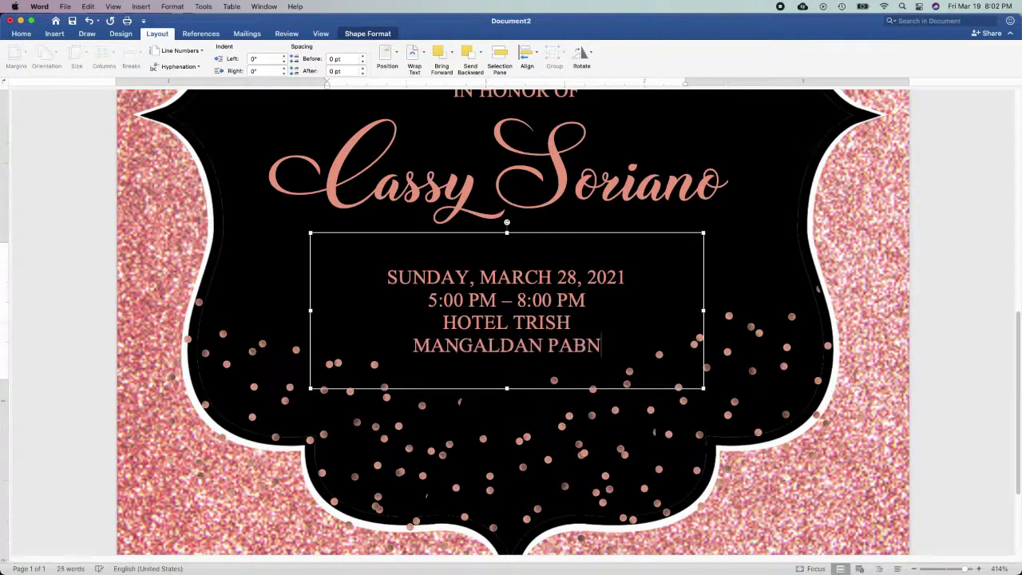
key(BackSpace)
key(BackSpace)
text(NGASINAN)
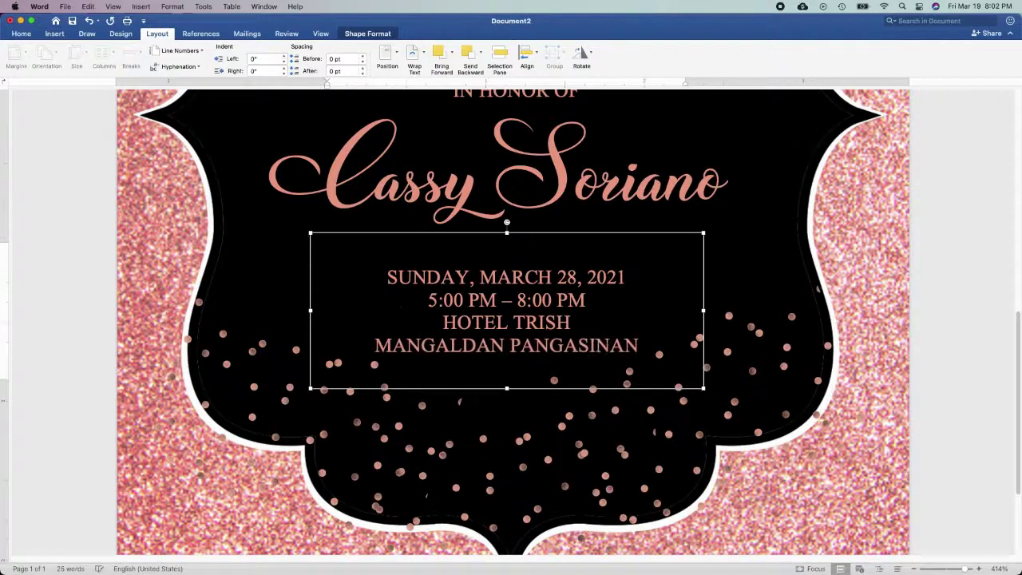
- Move the IN HONOR OF and name text block slightly lower
scroll(641, 301, down, 3)
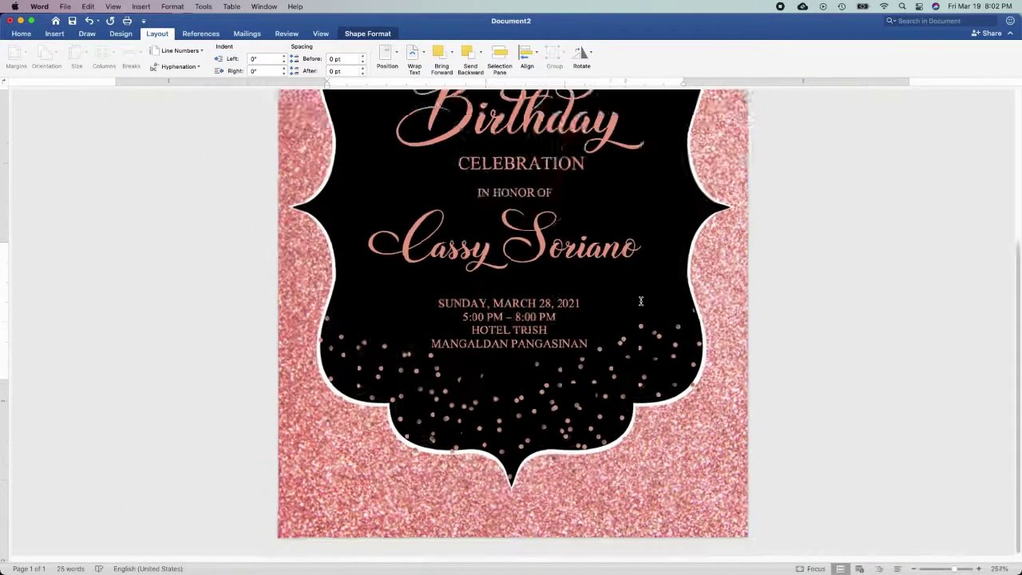
scroll(643, 301, down, 2)
scroll(651, 303, down, 1)
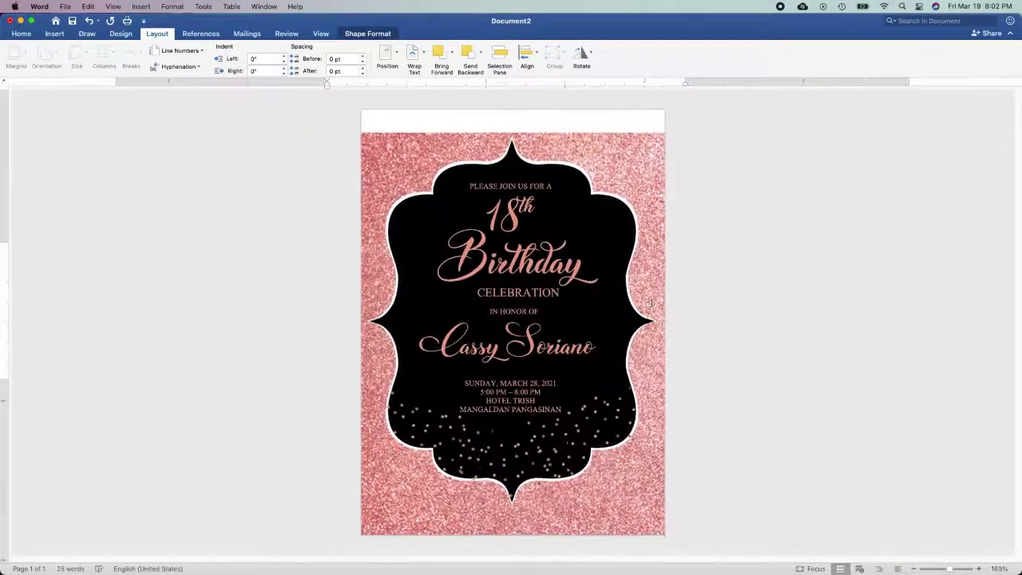
click(796, 376)
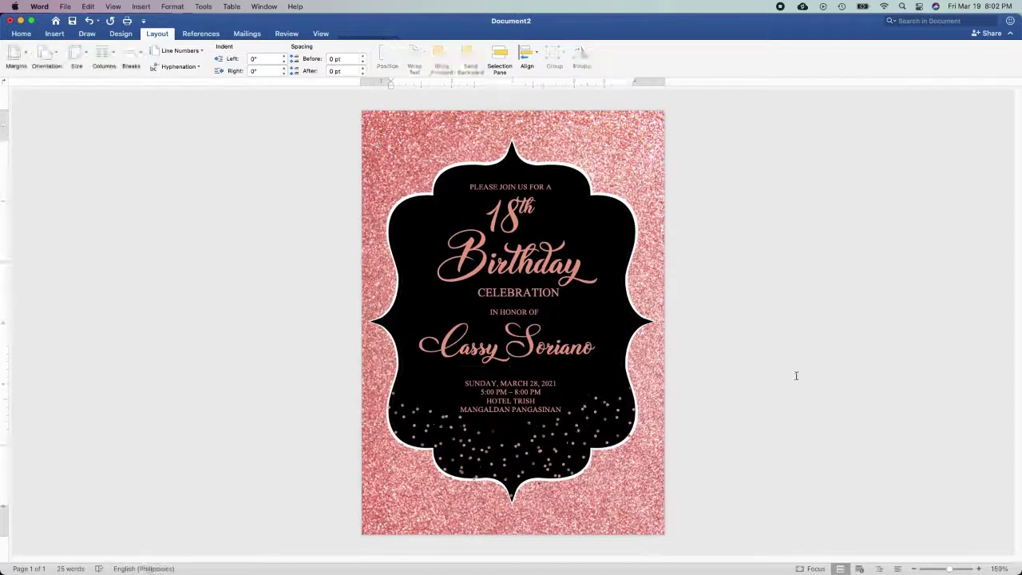
click(550, 345)
drag(550, 345, 551, 352)
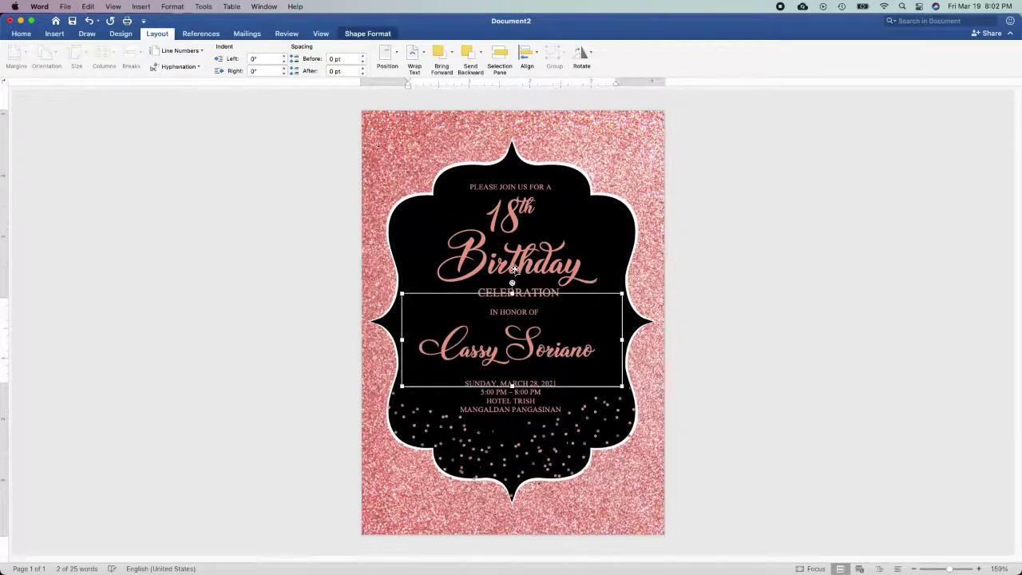
click(848, 353)
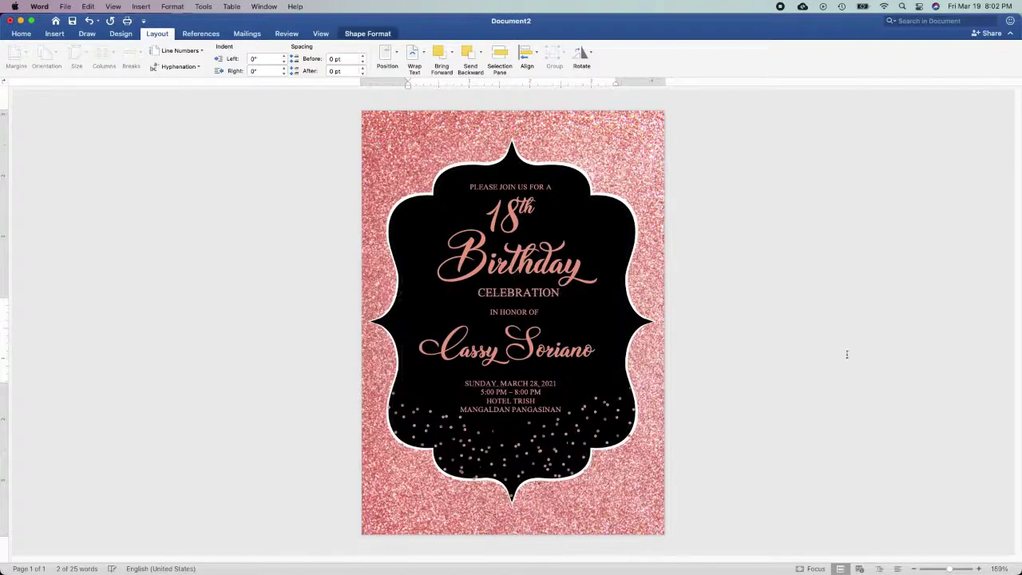
click(557, 346)
click(799, 395)
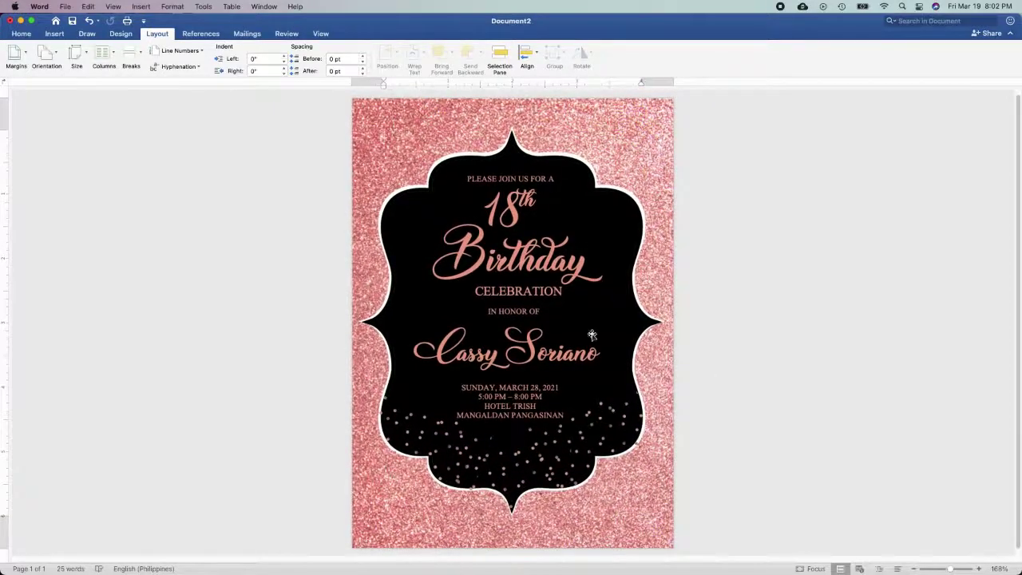
- Check the rose glitter background picture, then go to the Insert tab
click(363, 106)
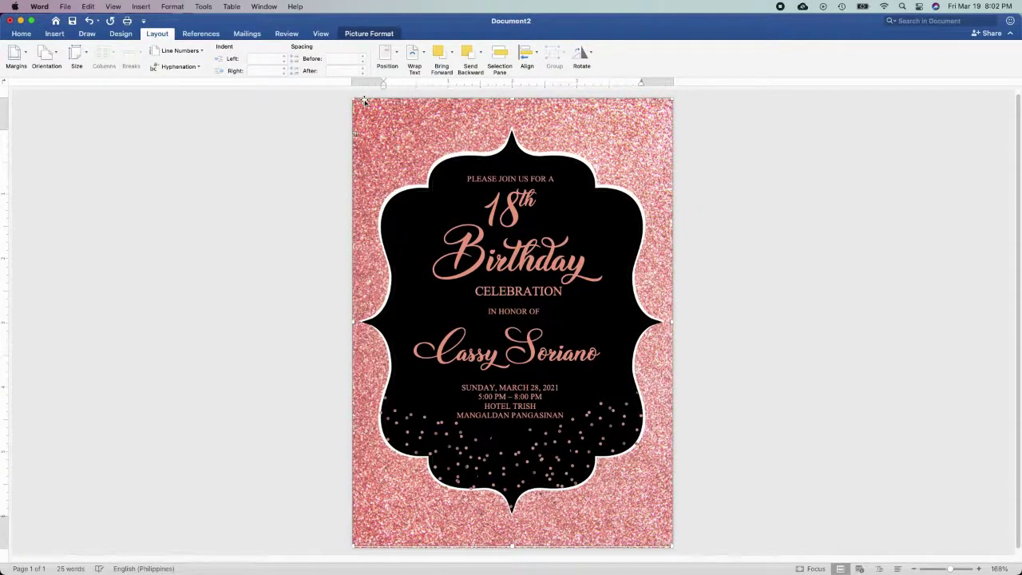
click(775, 255)
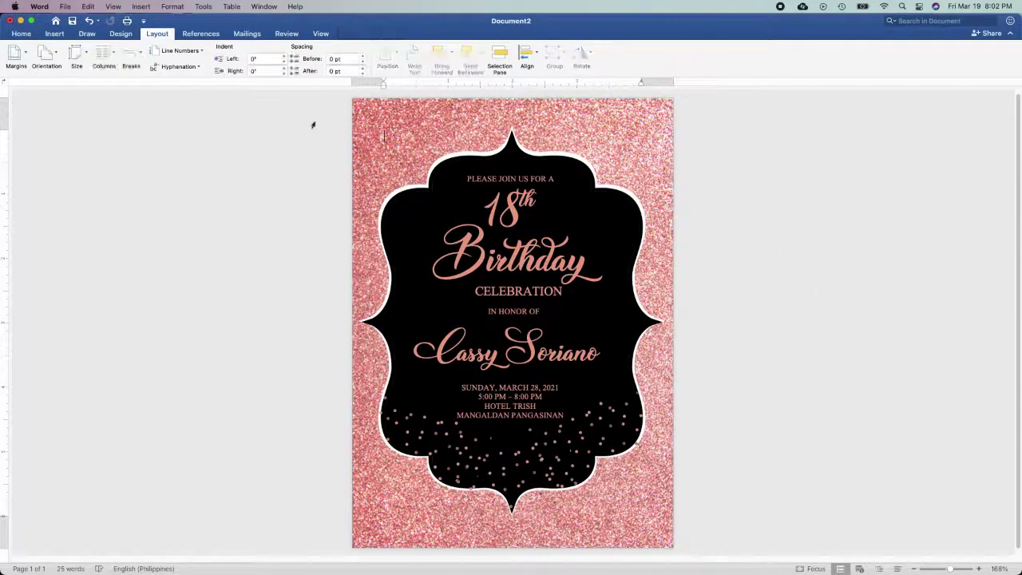
click(54, 34)
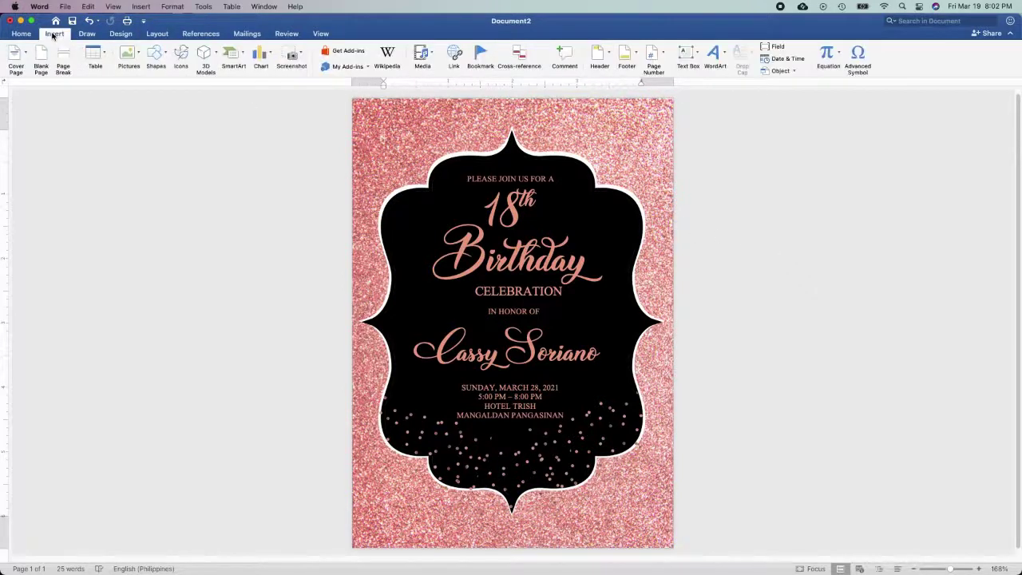
- Insert the rose gold lips.png picture from file
click(132, 58)
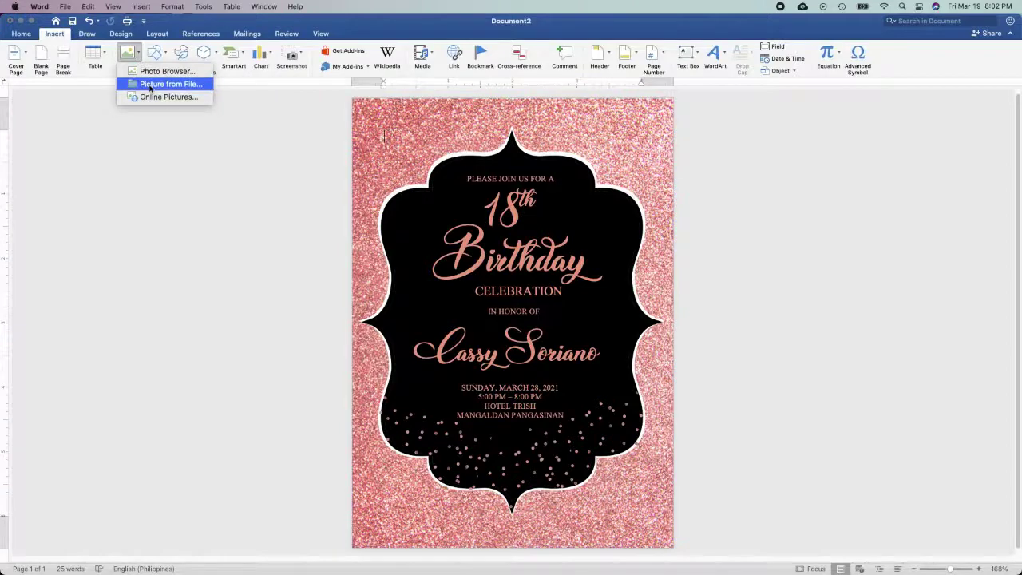
click(150, 84)
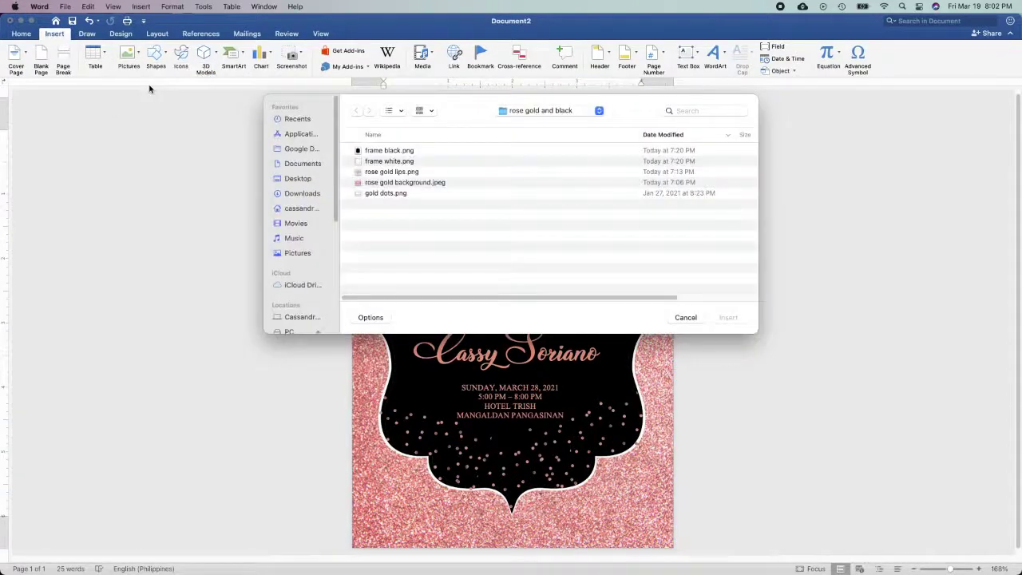
click(375, 174)
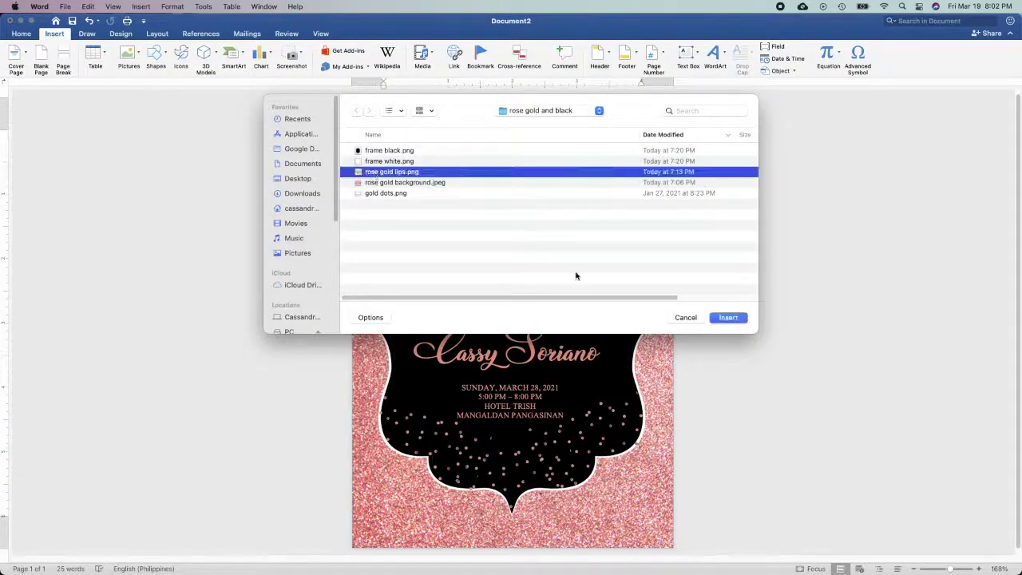
click(727, 318)
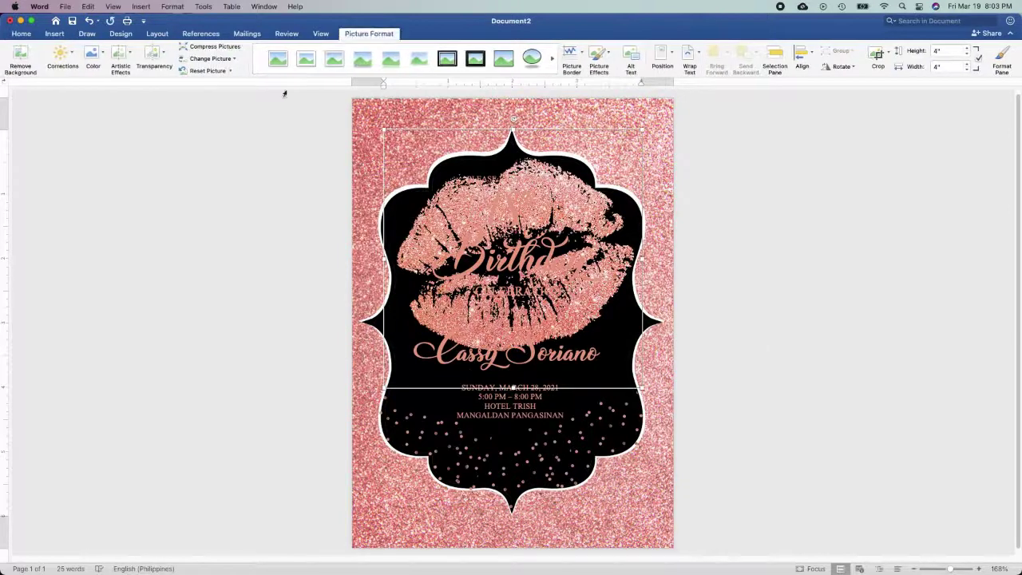
- Set the lips picture behind text, flip it horizontally, and shrink it to a small accent
click(159, 35)
click(412, 53)
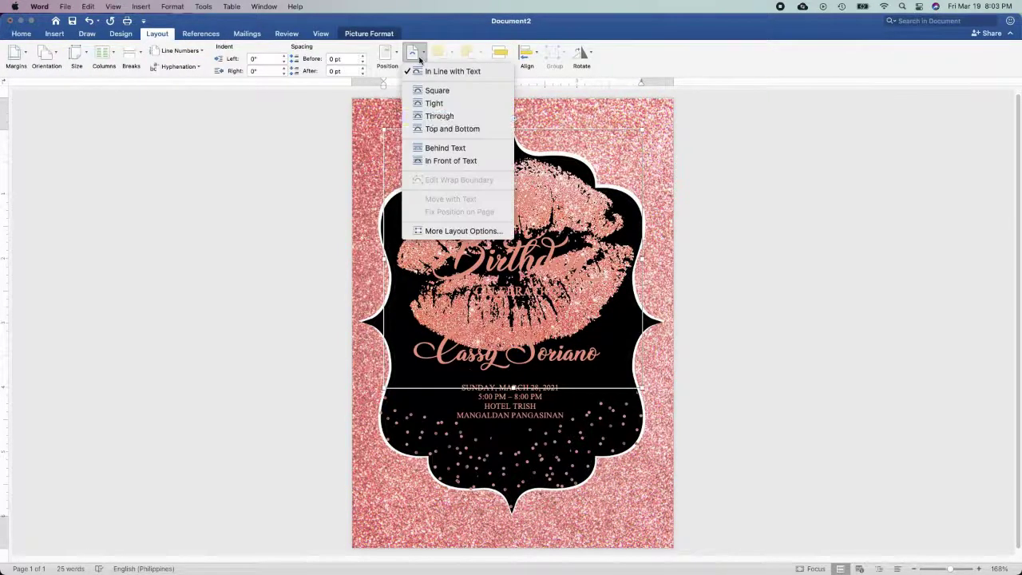
click(436, 149)
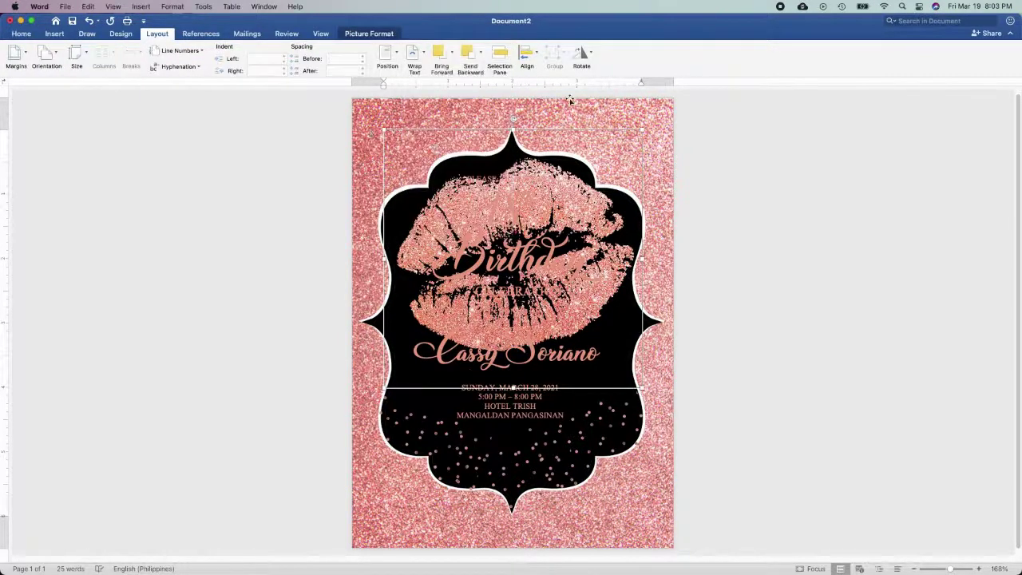
click(586, 56)
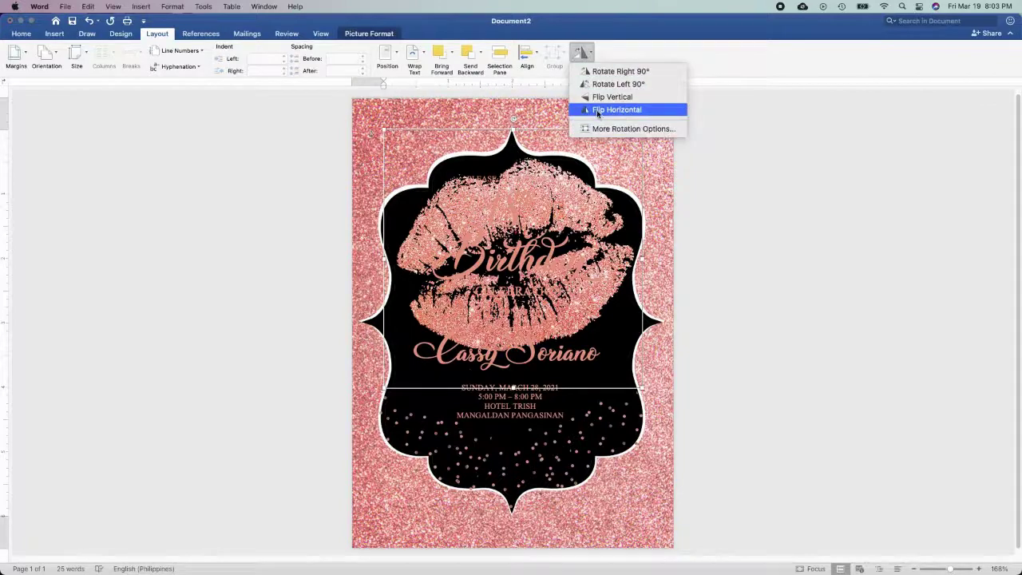
click(597, 111)
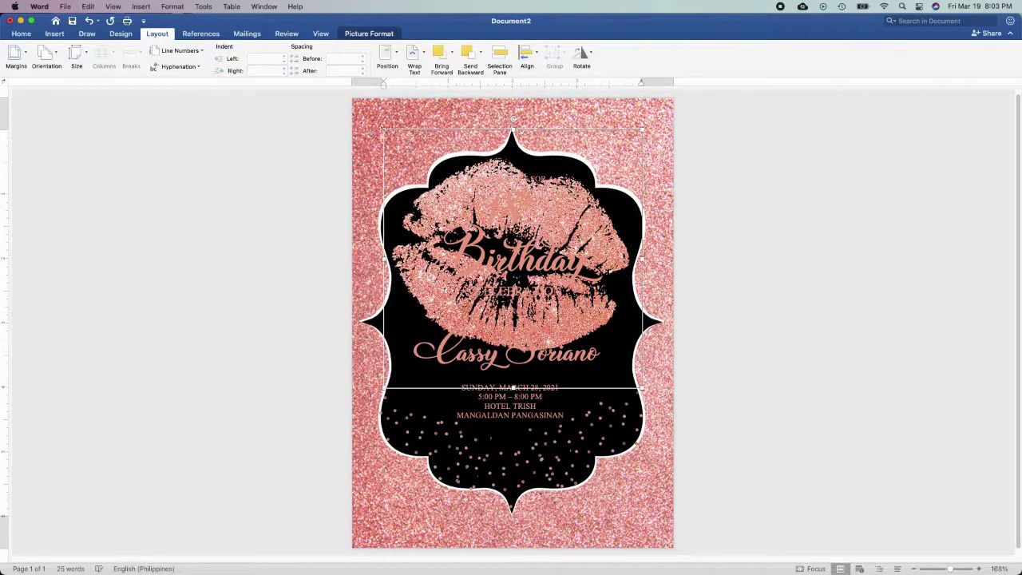
mouse_move(384, 128)
mouse_down()
mouse_move(537, 270)
mouse_move(534, 279)
mouse_up()
- Position the lips beside 18th under PLEASE JOIN US FOR A, fine-tuning with arrow keys
mouse_move(609, 281)
mouse_down()
mouse_move(631, 171)
mouse_move(625, 186)
mouse_up()
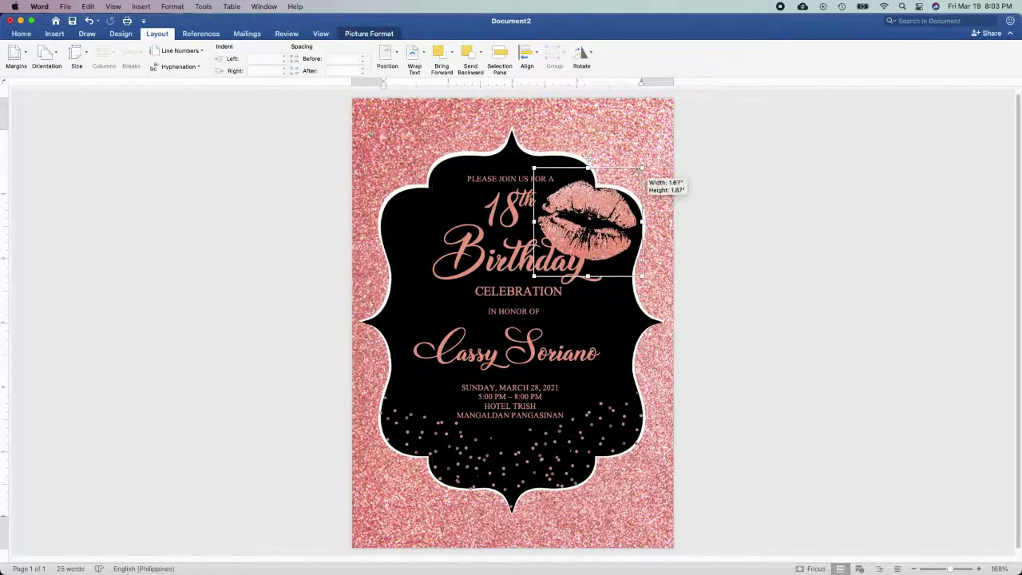
click(579, 204)
click(579, 192)
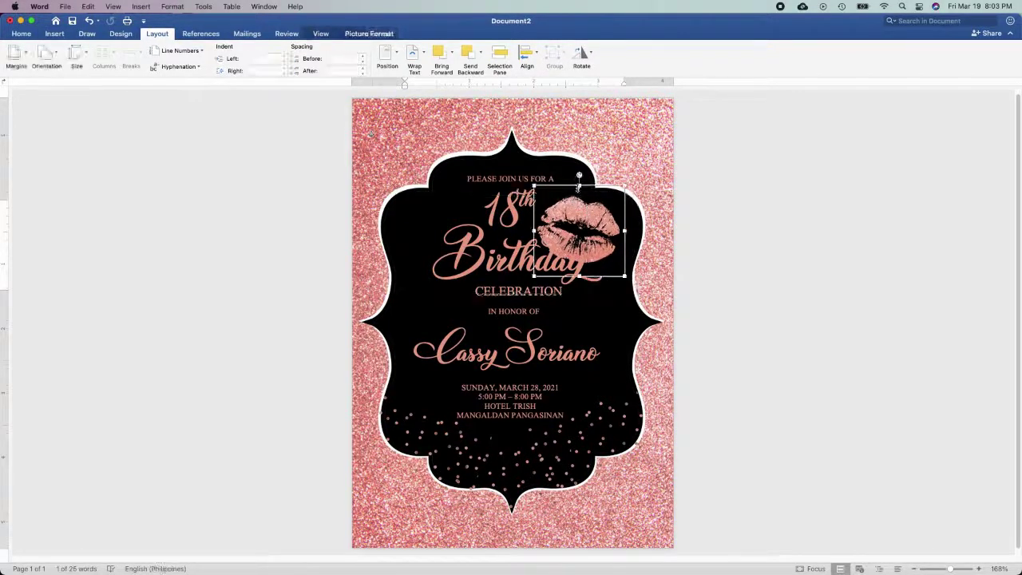
mouse_move(557, 186)
mouse_down()
mouse_move(541, 181)
mouse_move(551, 199)
mouse_move(553, 187)
mouse_up()
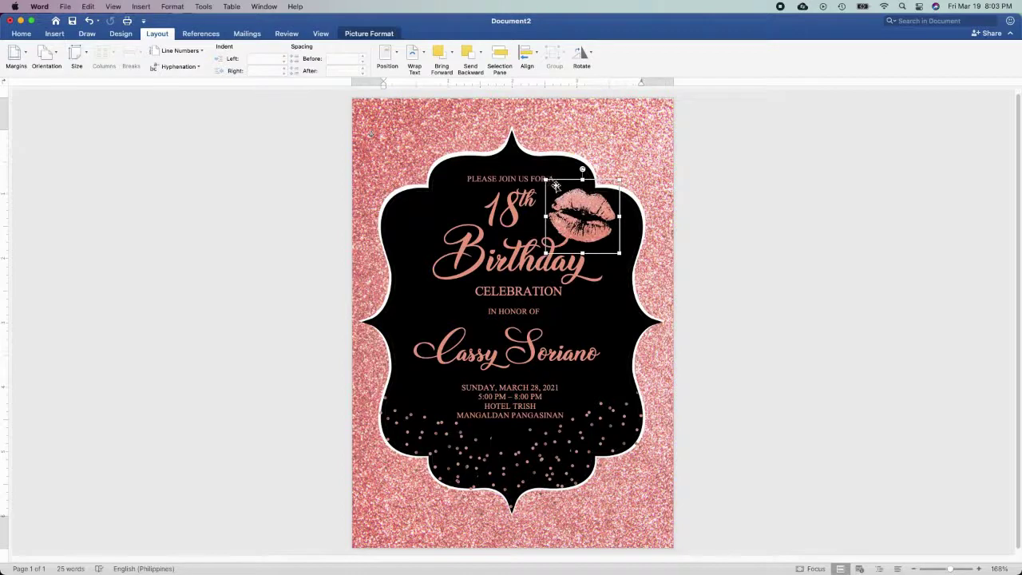
key(Left)
key(Left)
key(Left)
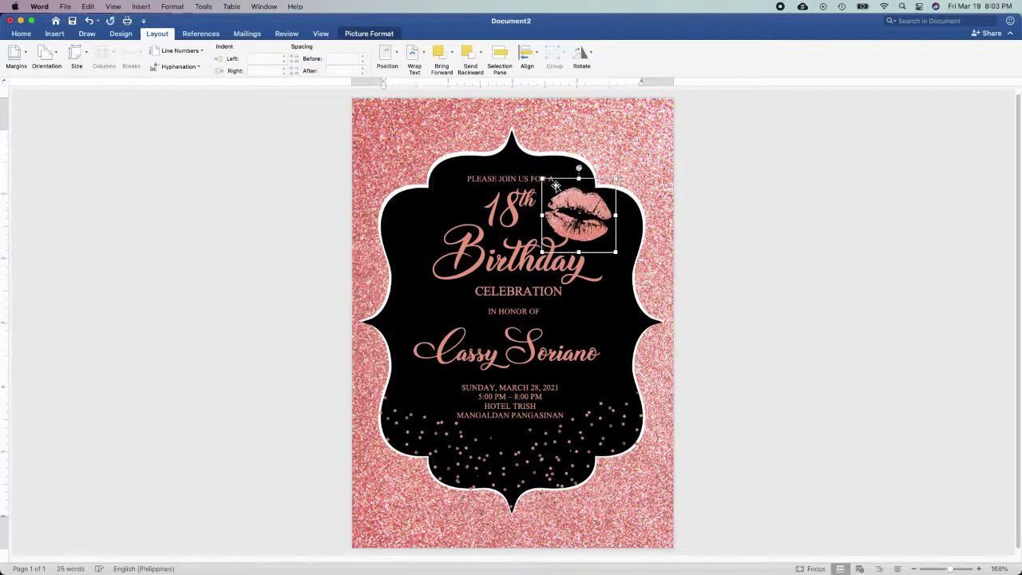
key(Left)
key(Up)
key(Up)
key(Up)
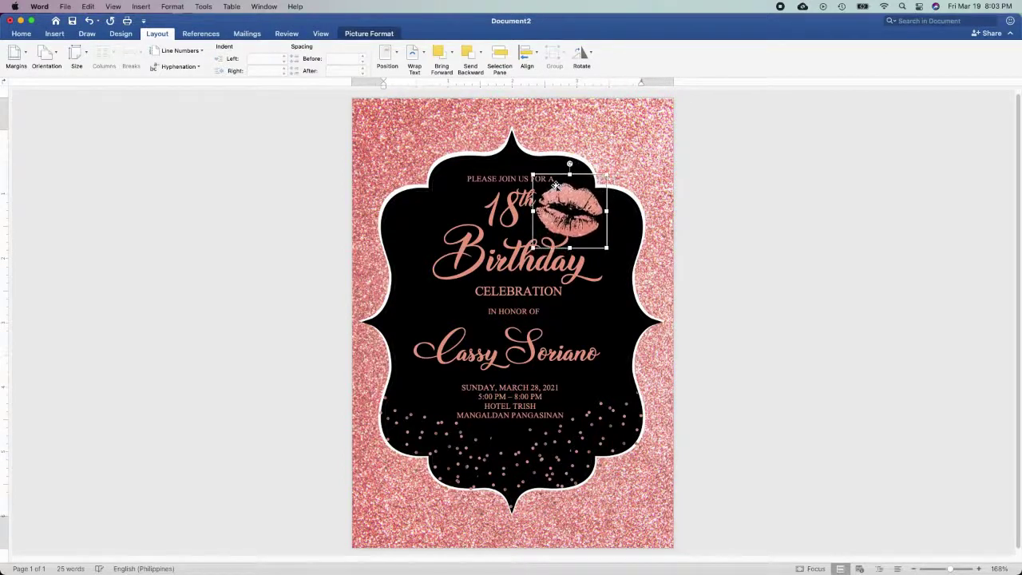
key(Up)
key(Up)
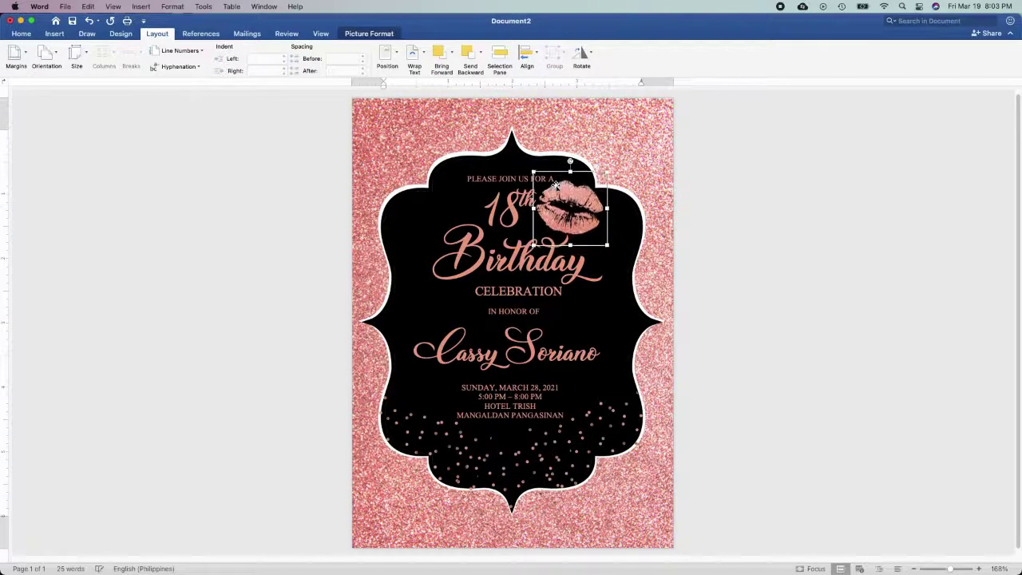
click(384, 135)
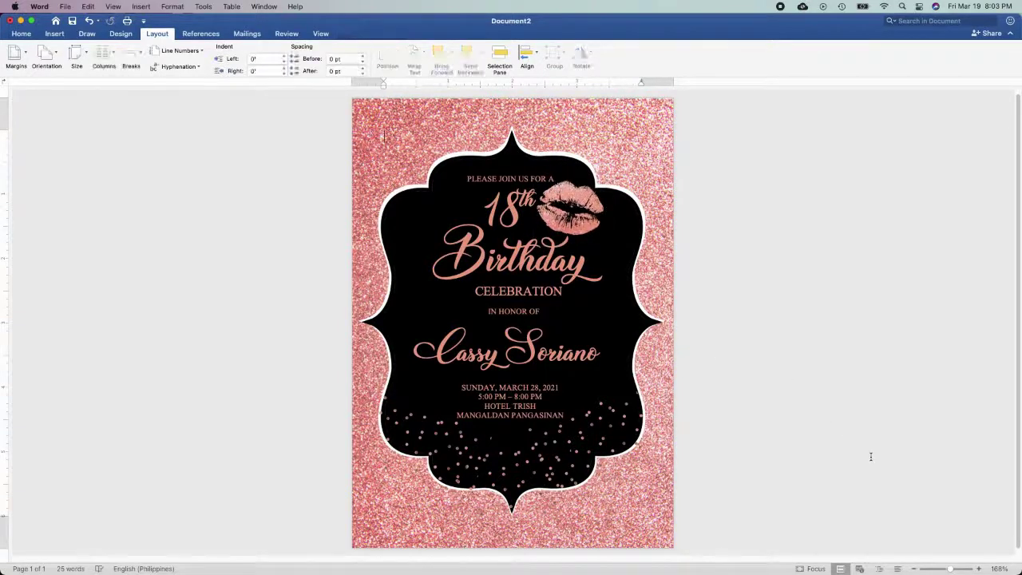